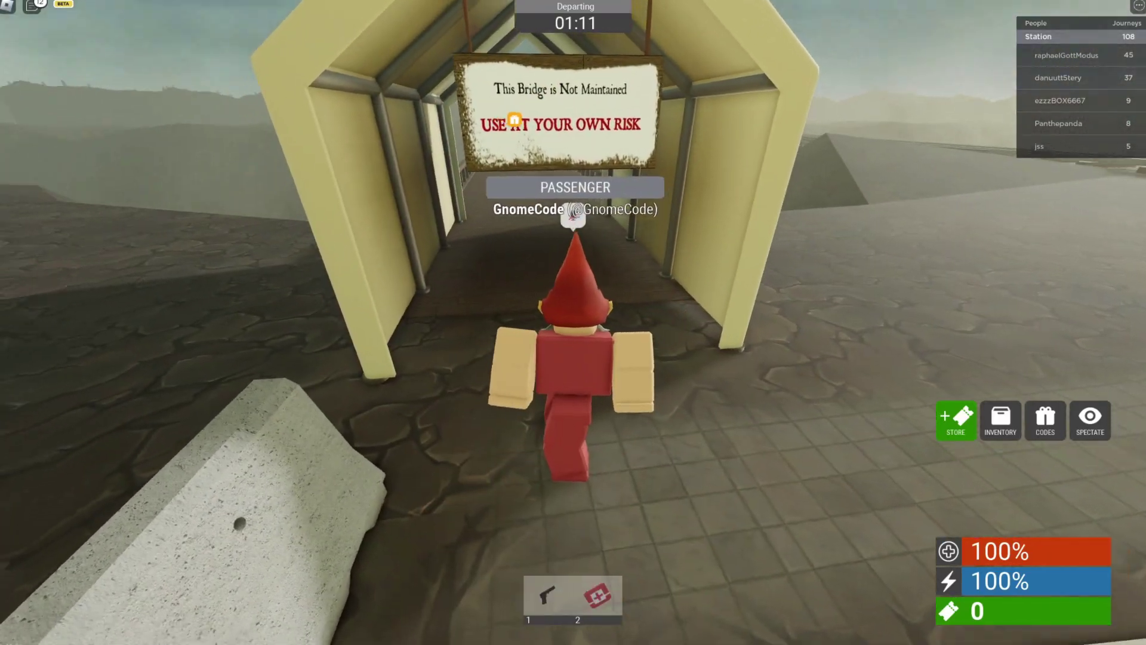
Step: Walk the character through the covered entrance and along the wooden bridge, climbing over the cargo crates
key(w)
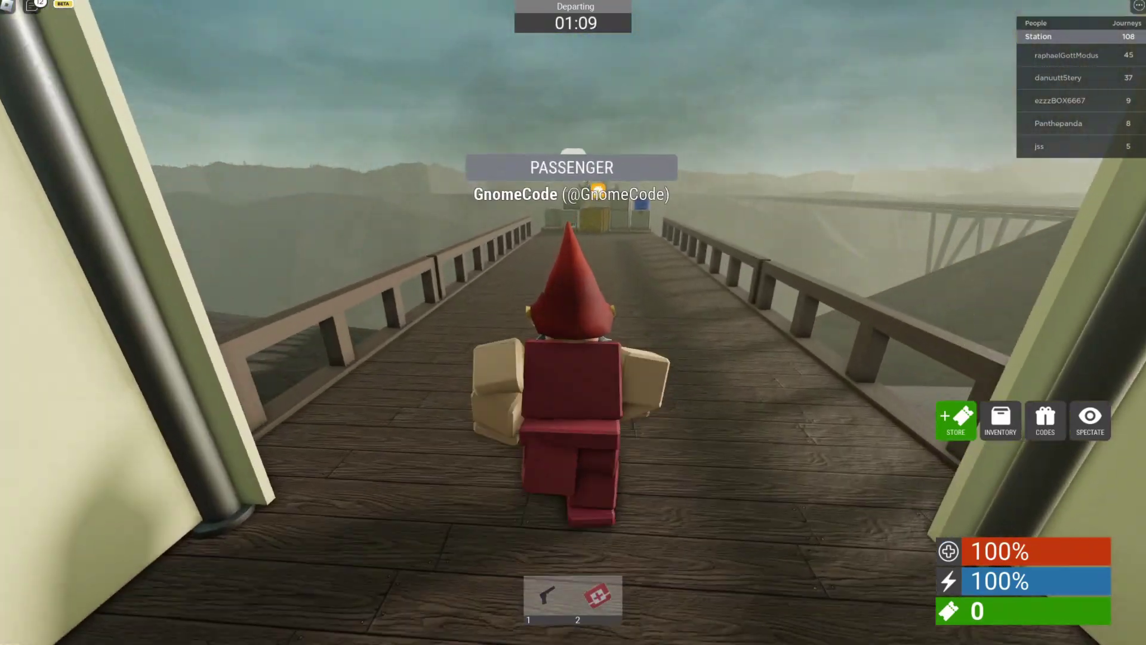
key(w)
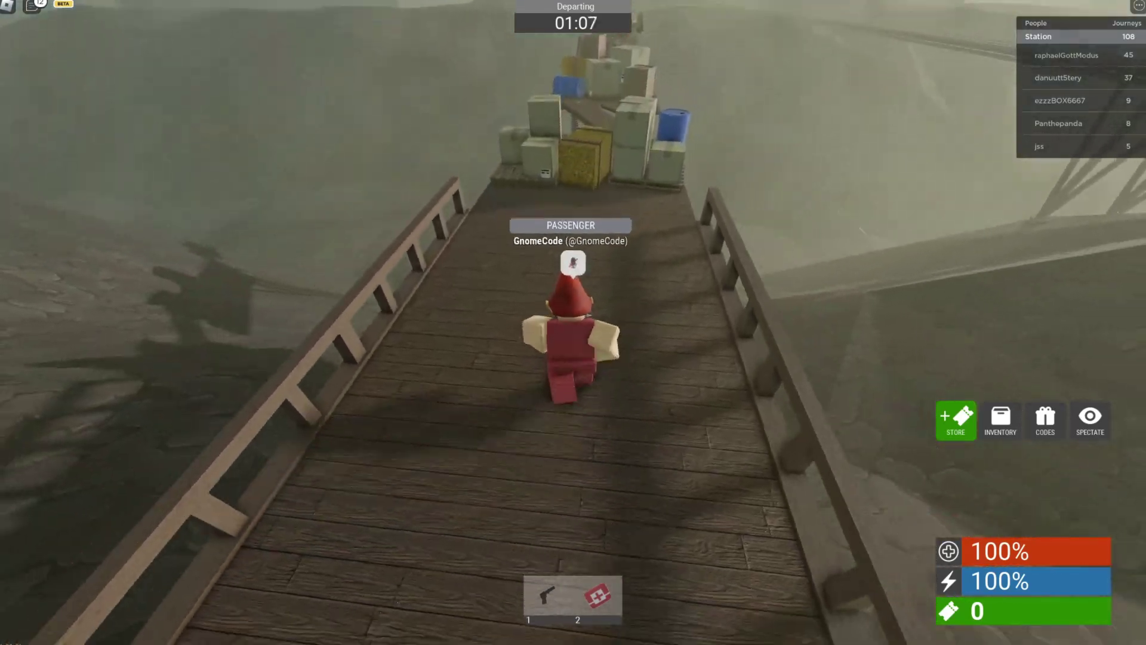
key(w)
key(w)
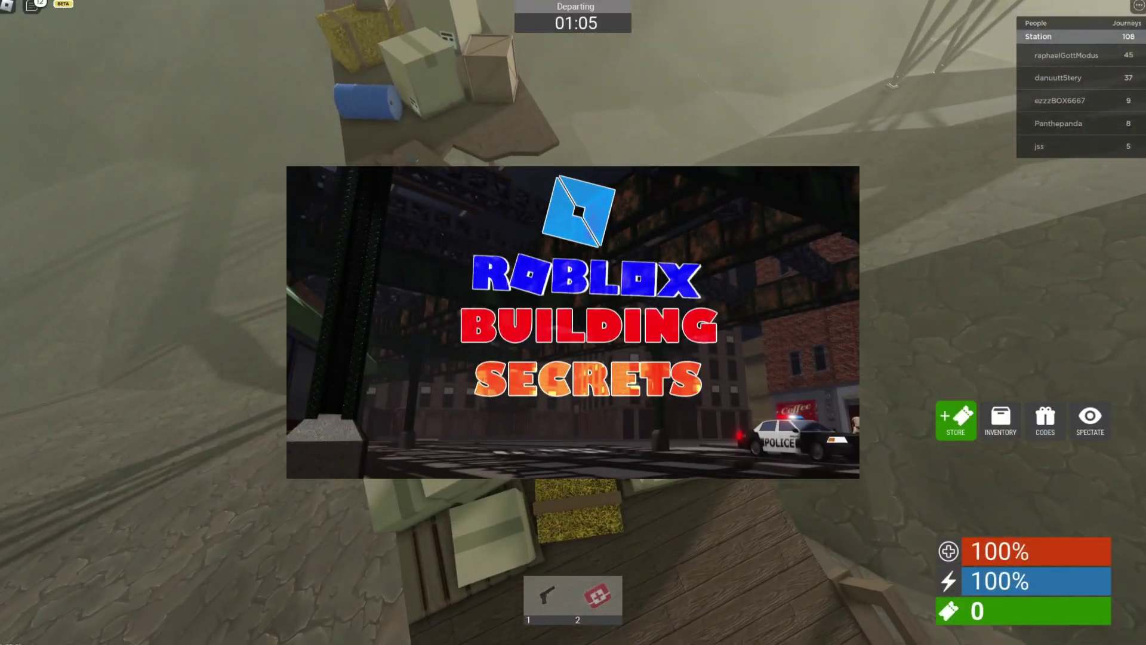
key(w)
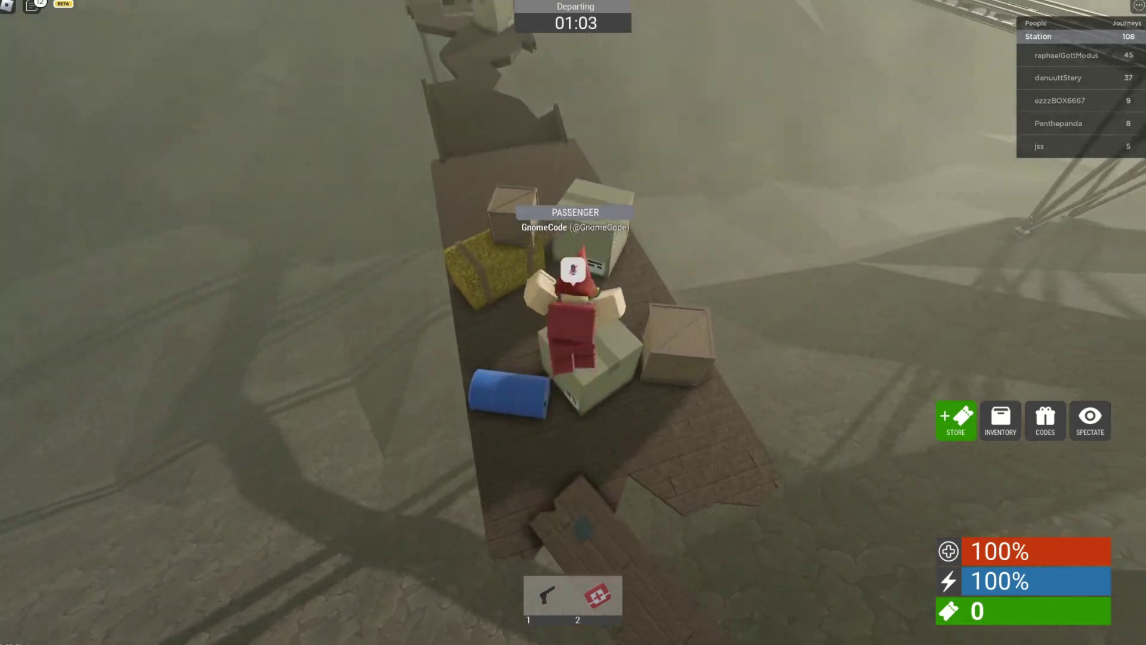
key(w)
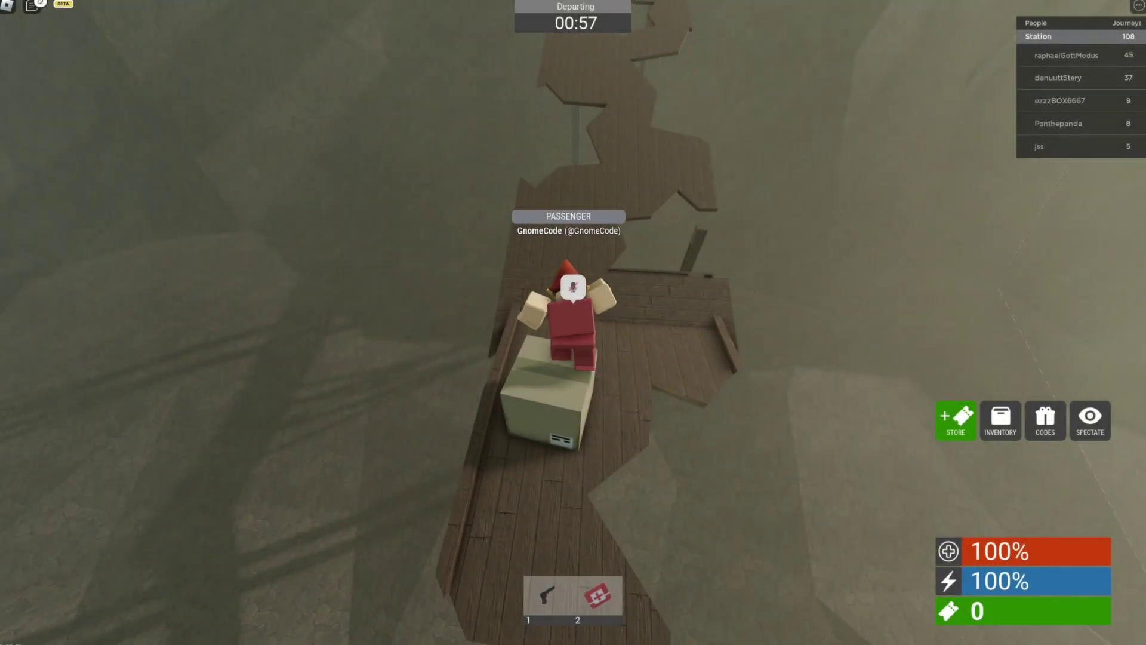
Step: Cross the broken bridge planks and the log, continuing through the covered passage on the far side
key(w)
key(w)
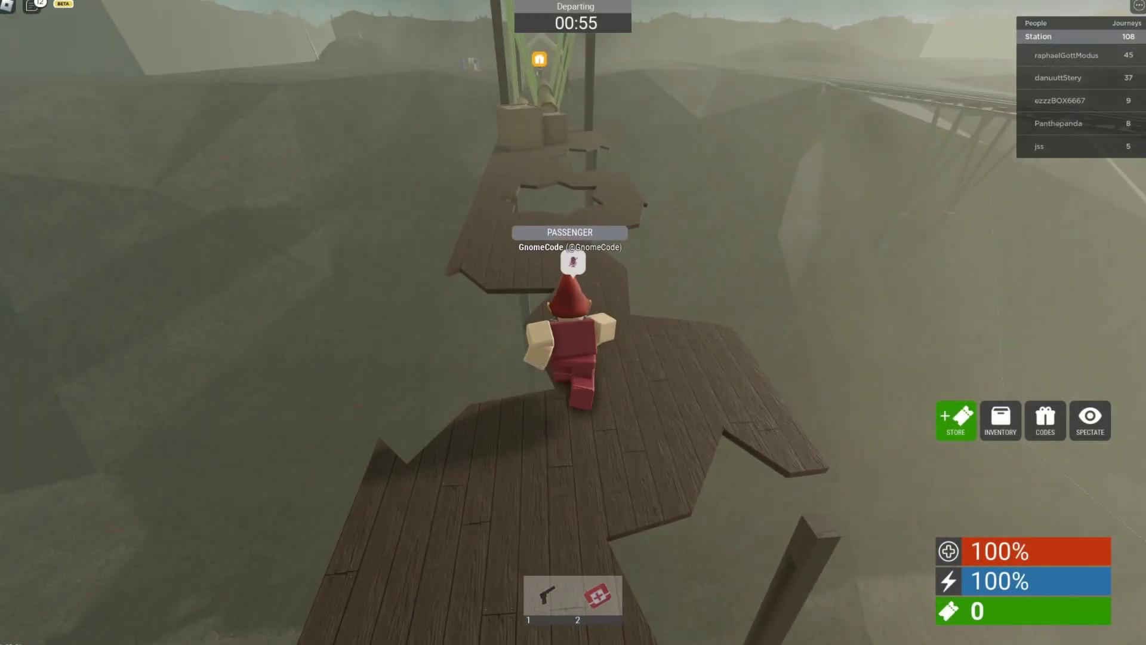
key(w)
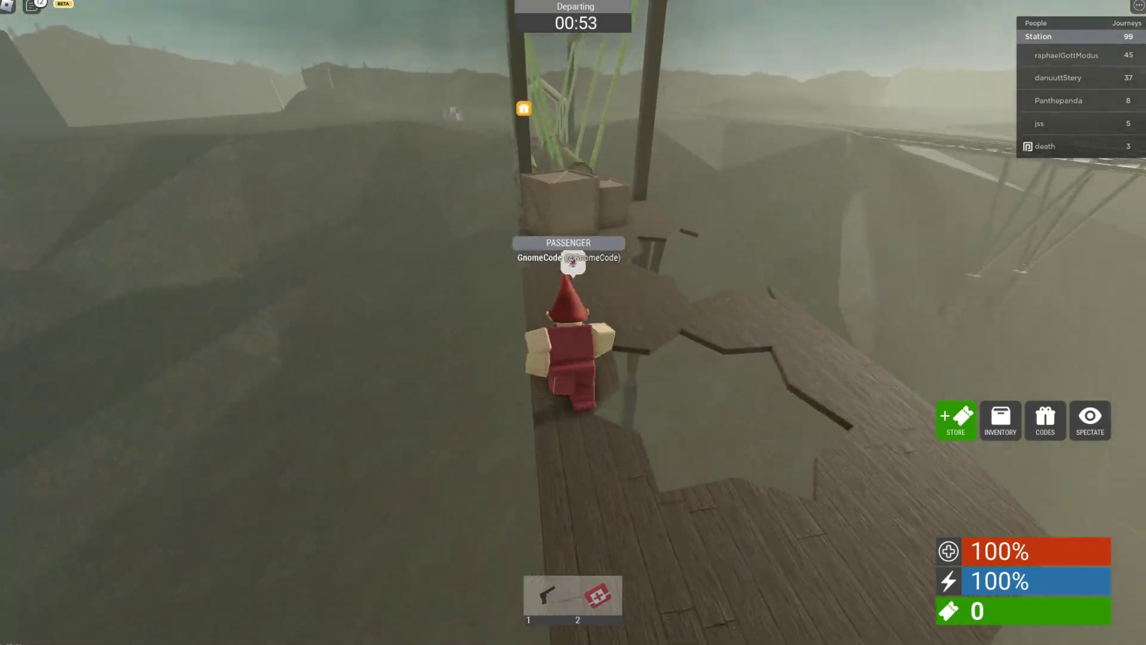
key(space)
key(w)
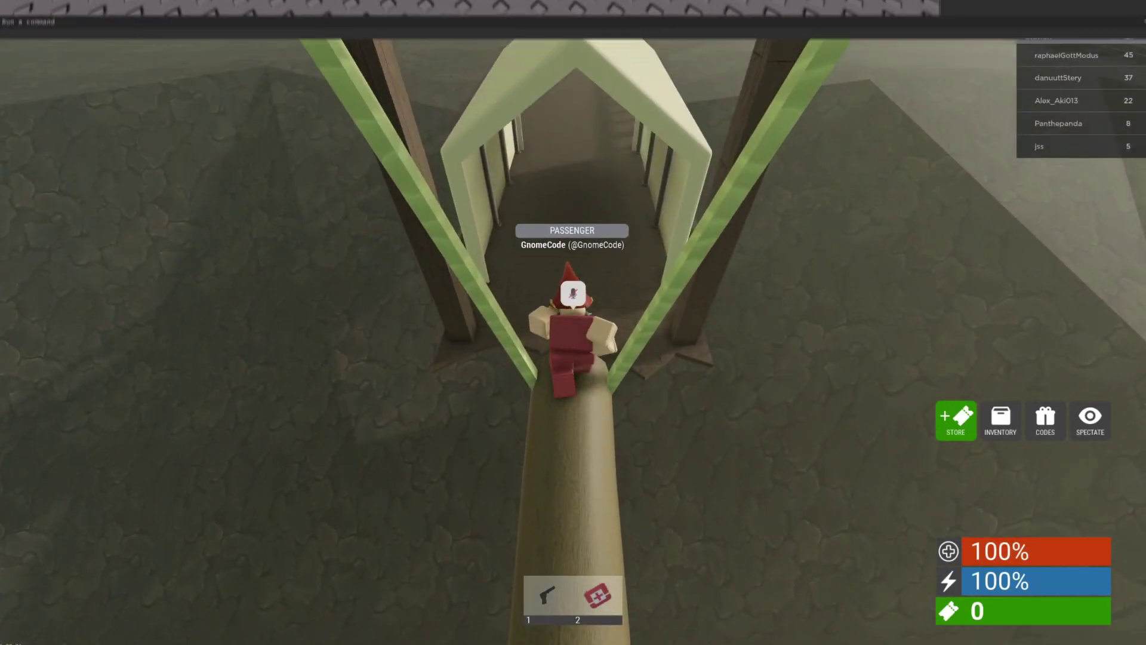
key(w)
key(w)
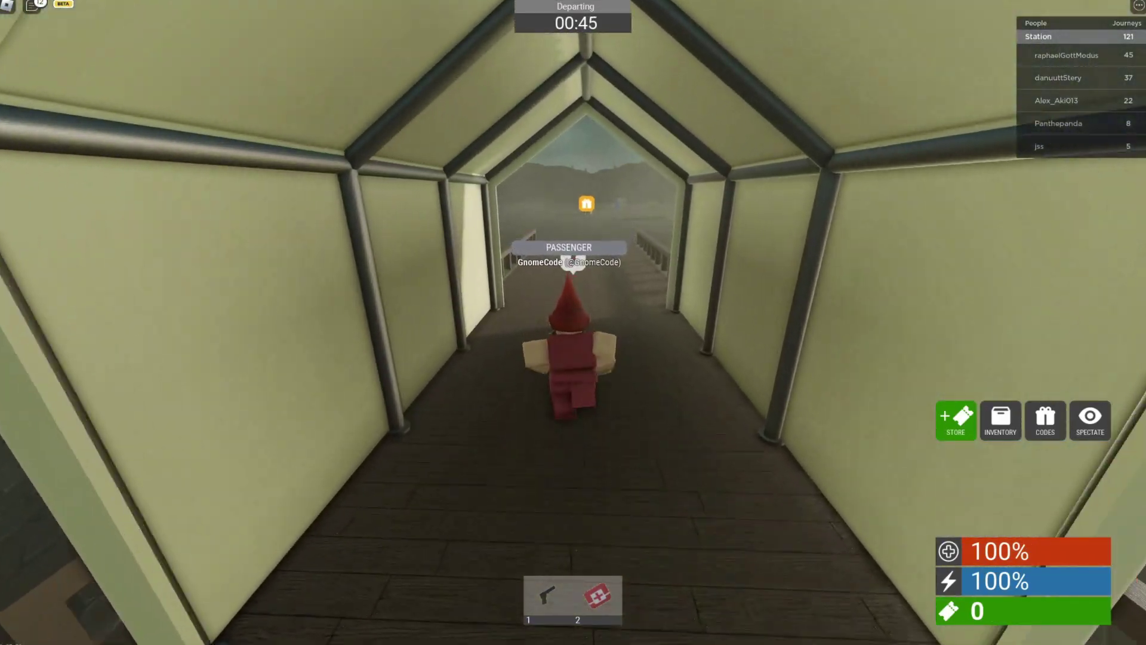
key(w)
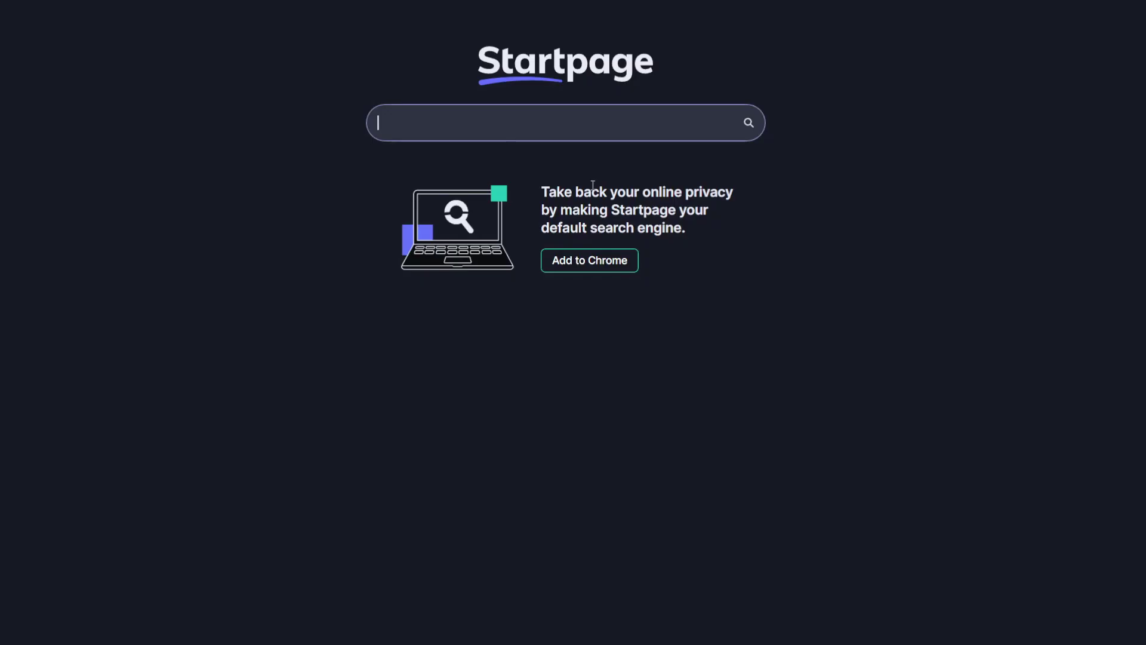
Step: Search for "gnome land" and preview fairy house images, including Victoria Plum, Boot Fairy House and Magical Maisonette
text(gnome land)
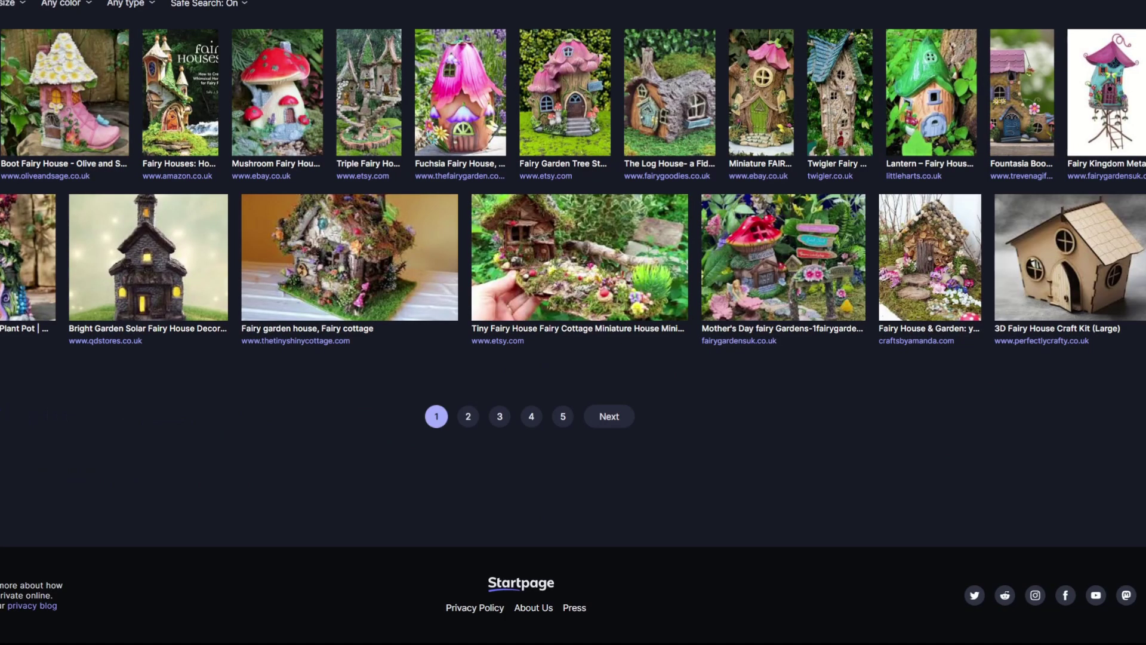
click(466, 107)
click(576, 101)
click(487, 272)
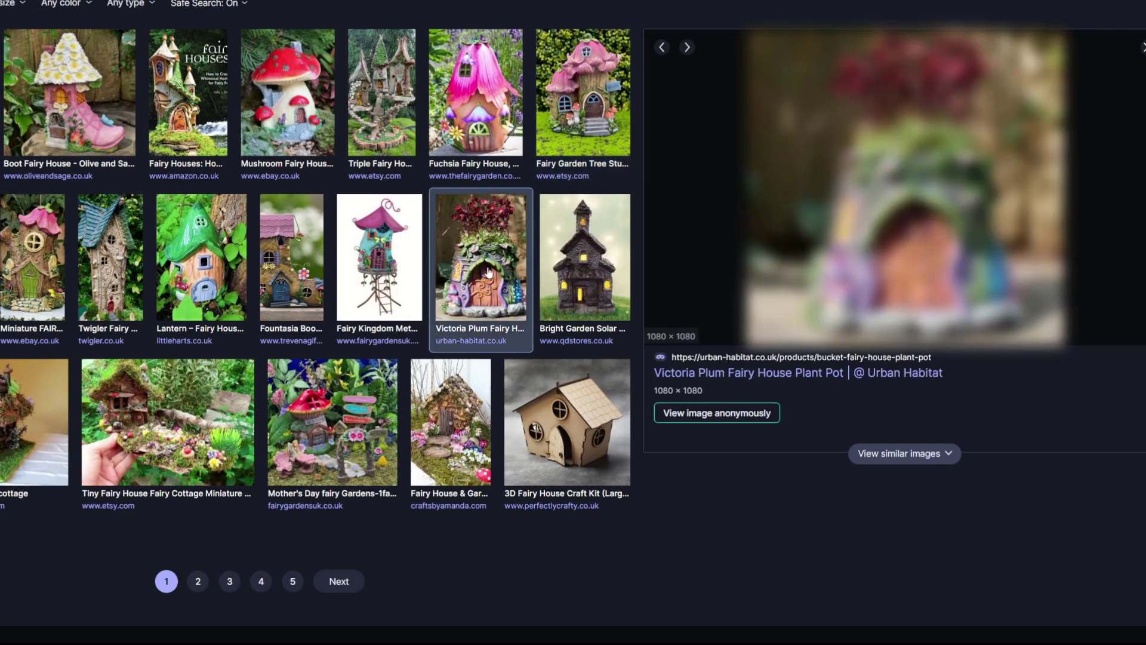
click(35, 110)
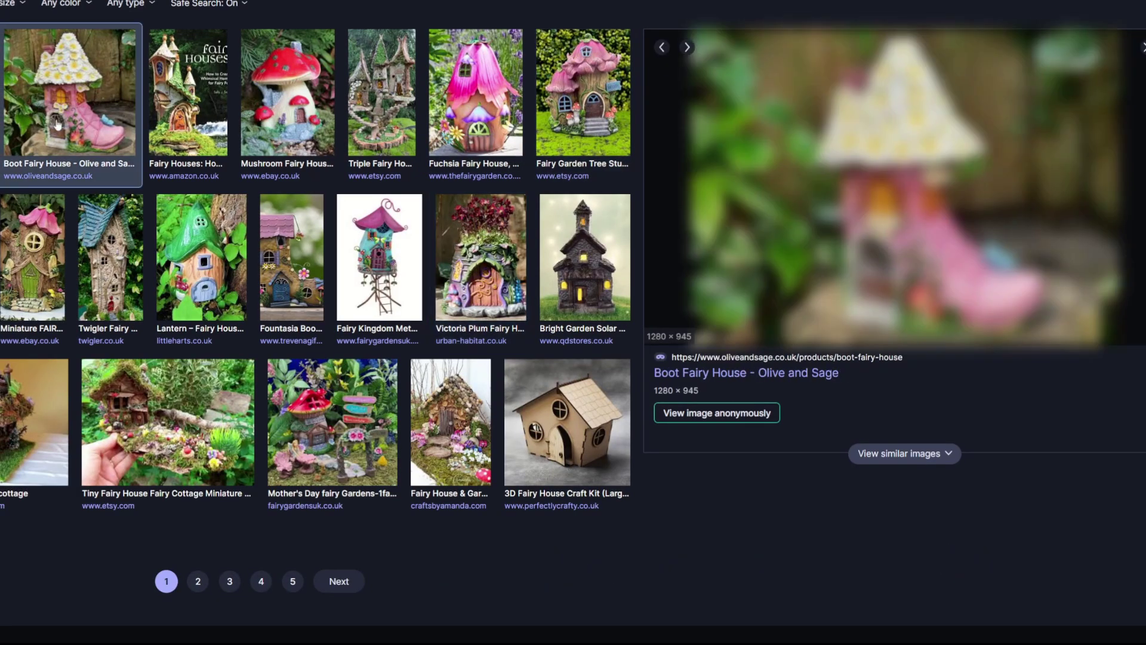
key(Left)
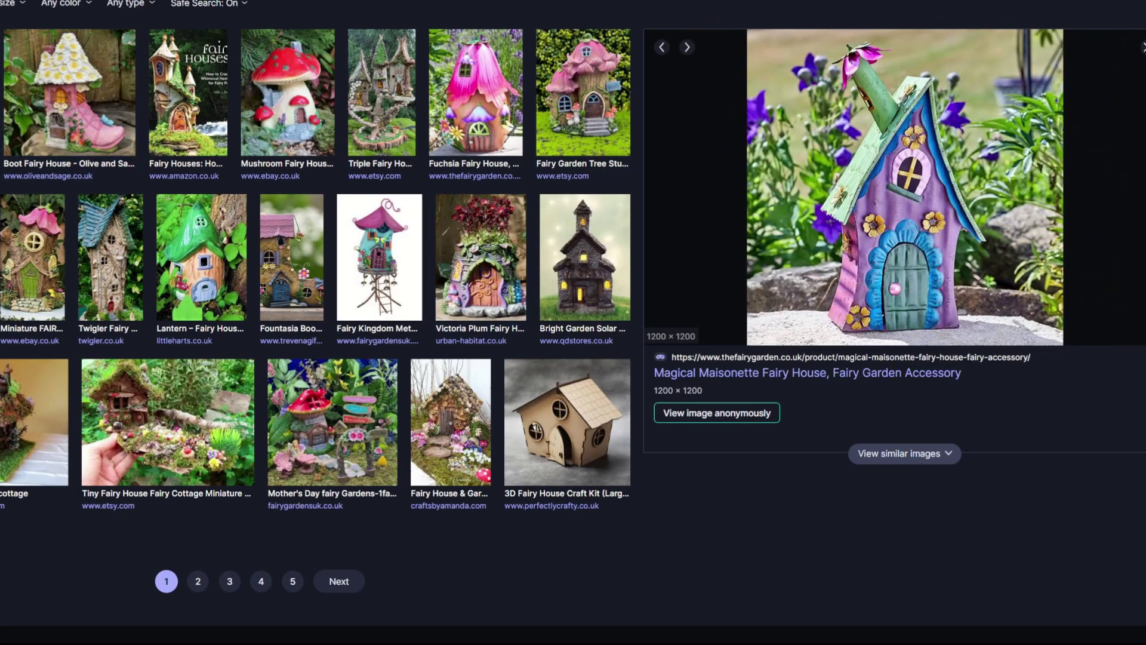
Step: Open the second page of image results and preview the Metal Hardware and Solar Fairy House pictures
click(338, 582)
click(357, 230)
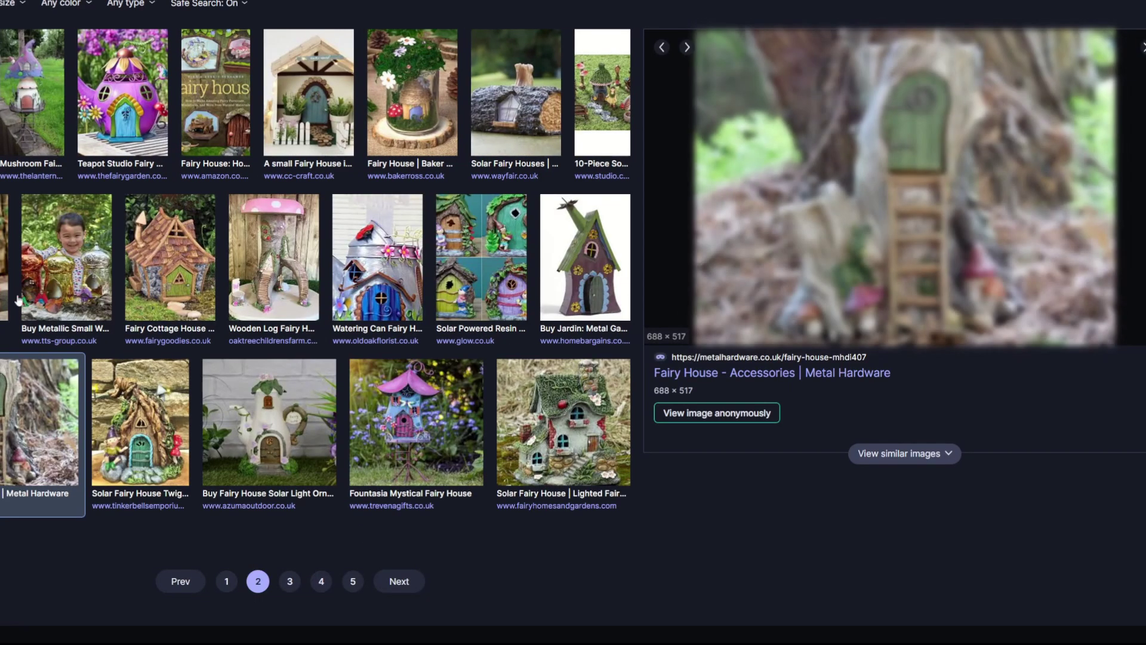
click(132, 428)
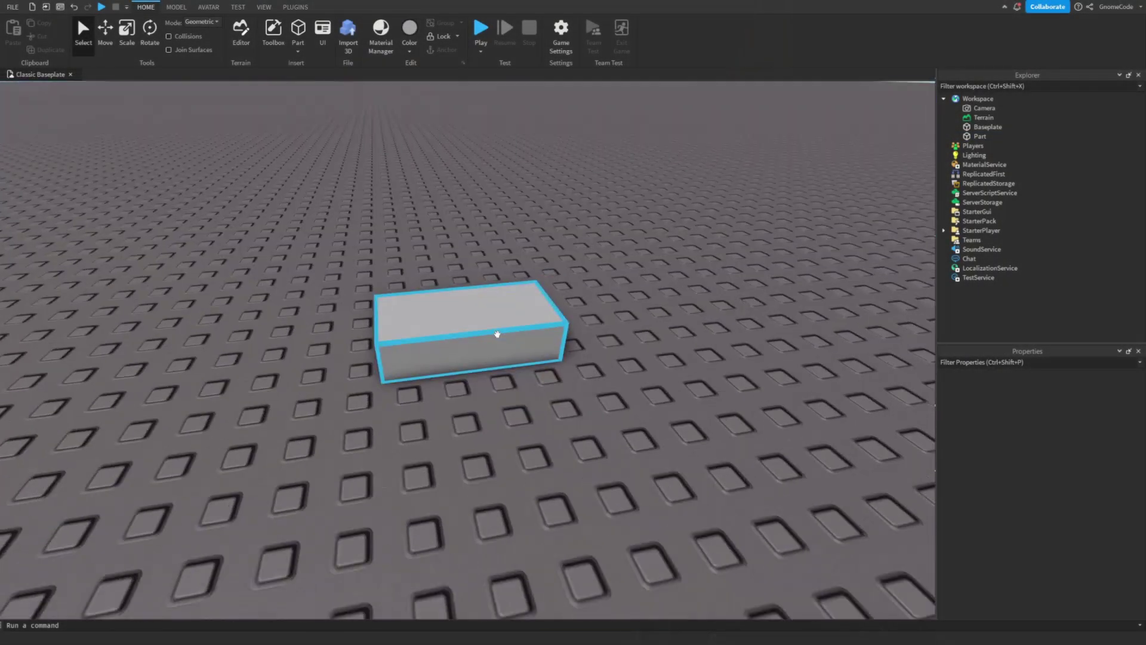
Step: Activate the Scale tool for the block on the baseplate
key(ctrl+3)
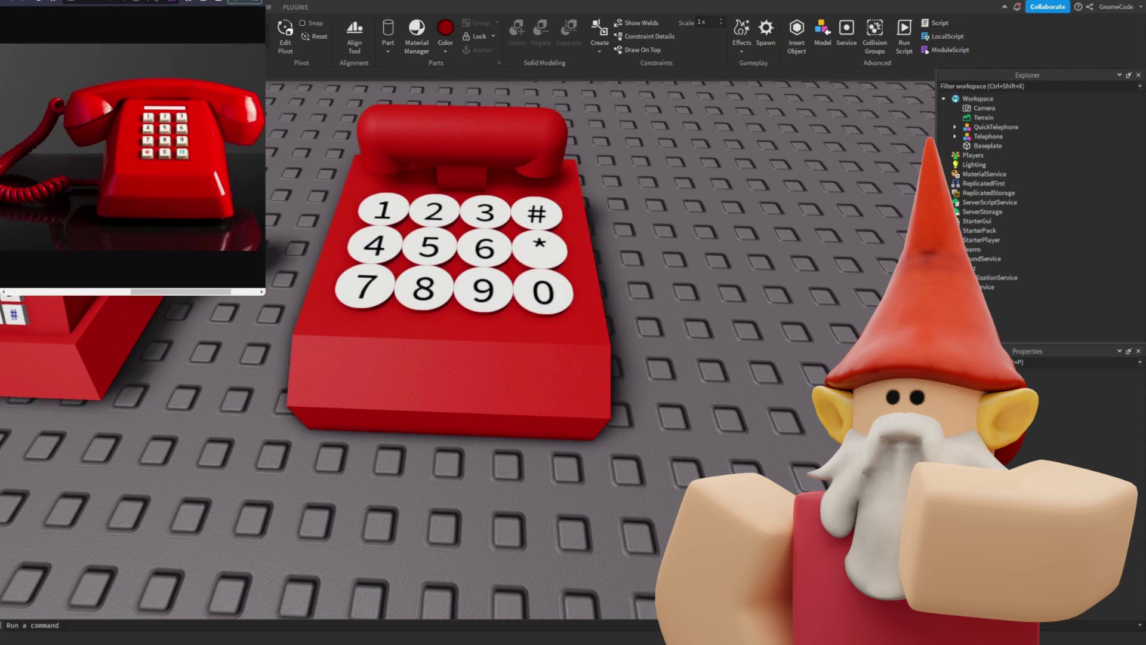
Step: Walk the character around the two red telephone models in the playtest to view them from several sides
key(a)
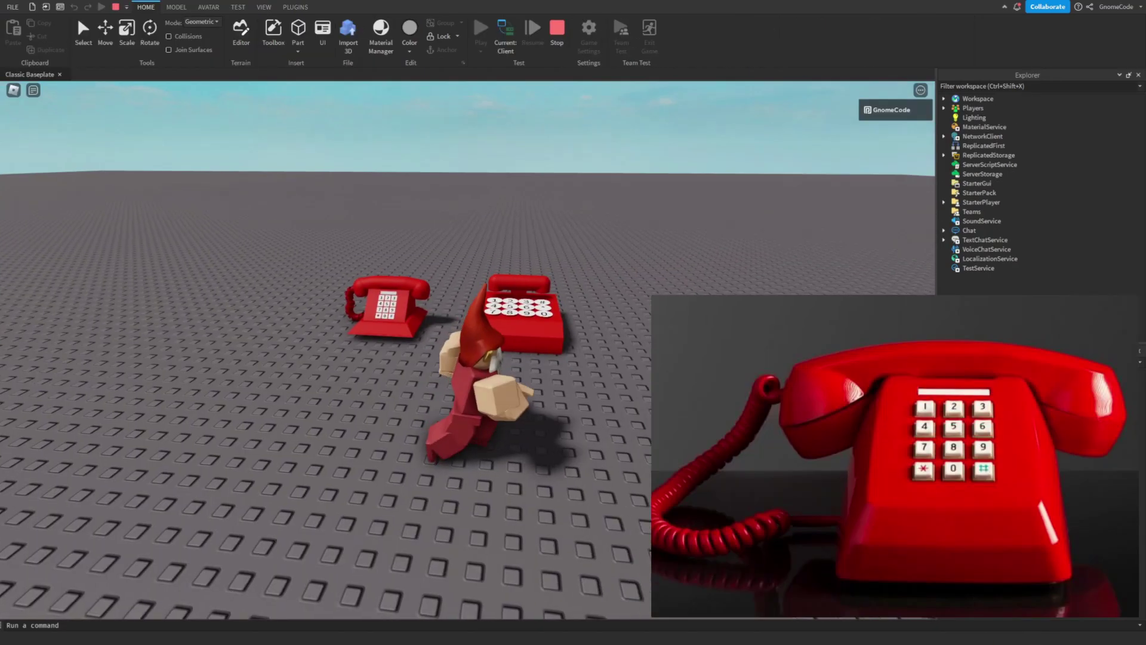
key(w)
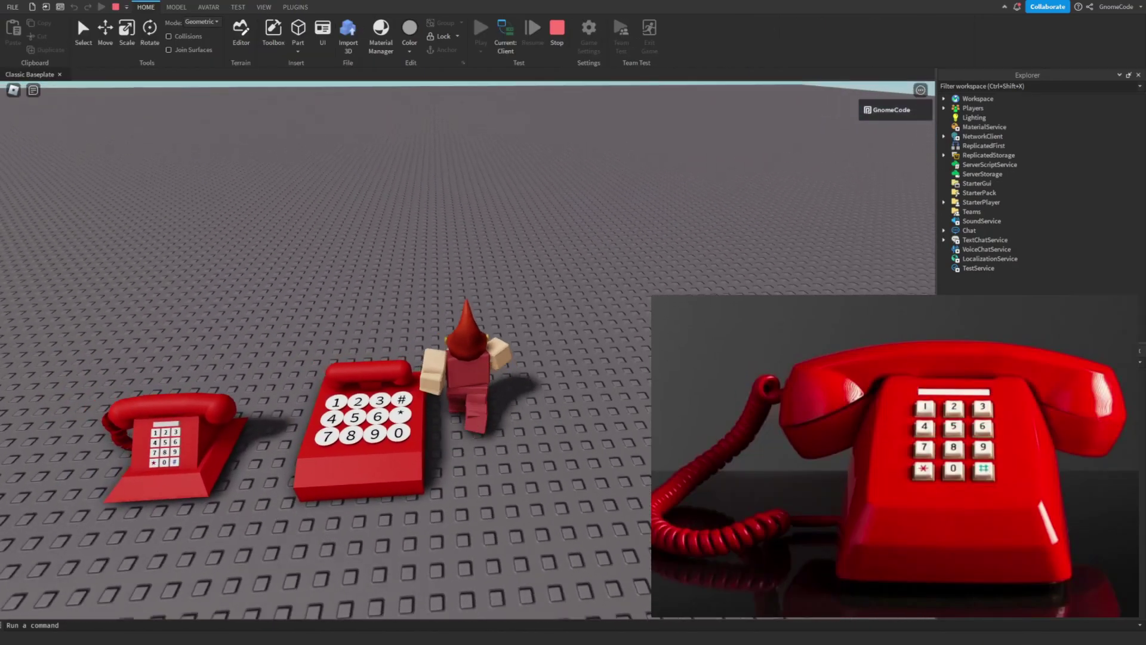
key(a)
key(s)
key(s)
scroll(467, 350, up, 3)
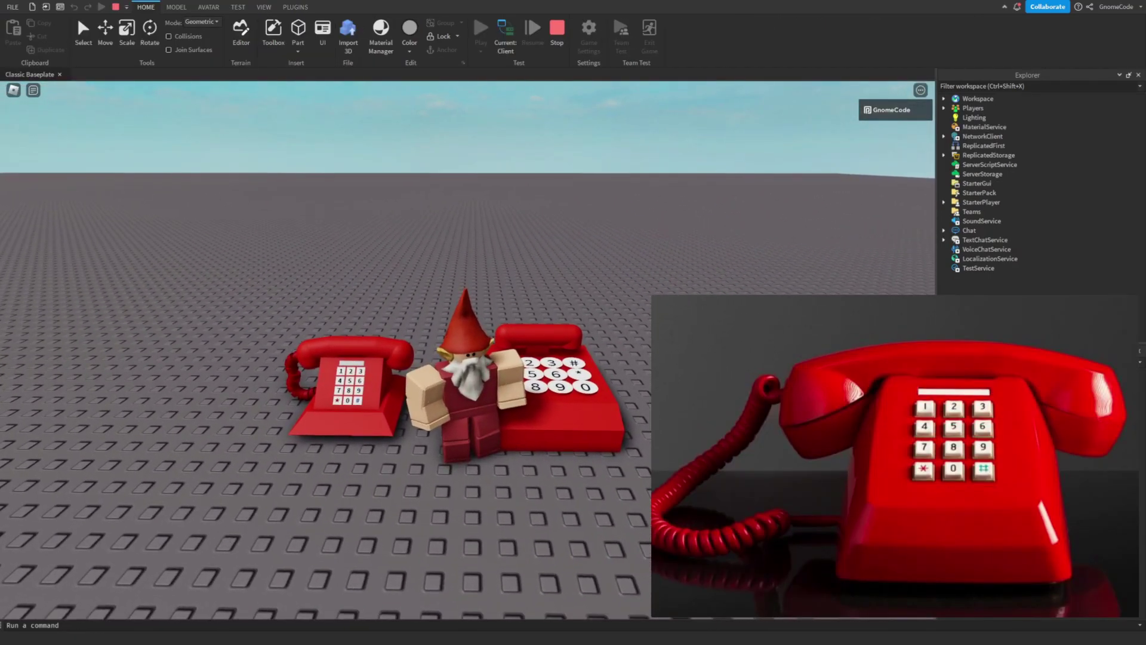
Step: Jump and move the character to the gap between the two telephone models for a closer view
key(space)
key(w)
key(s)
key(a)
key(w)
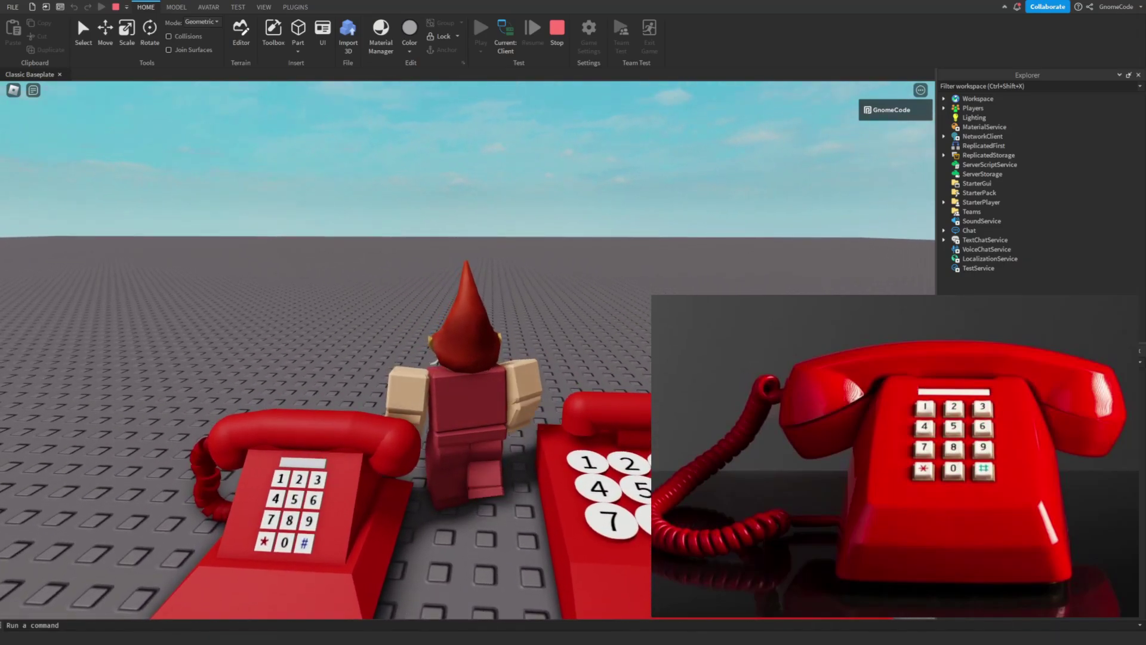
Step: Compare the detailed and simple red telephones from near and far, then toggle the in-game chat window
key(s)
scroll(468, 350, down, 1)
scroll(468, 350, up, 1)
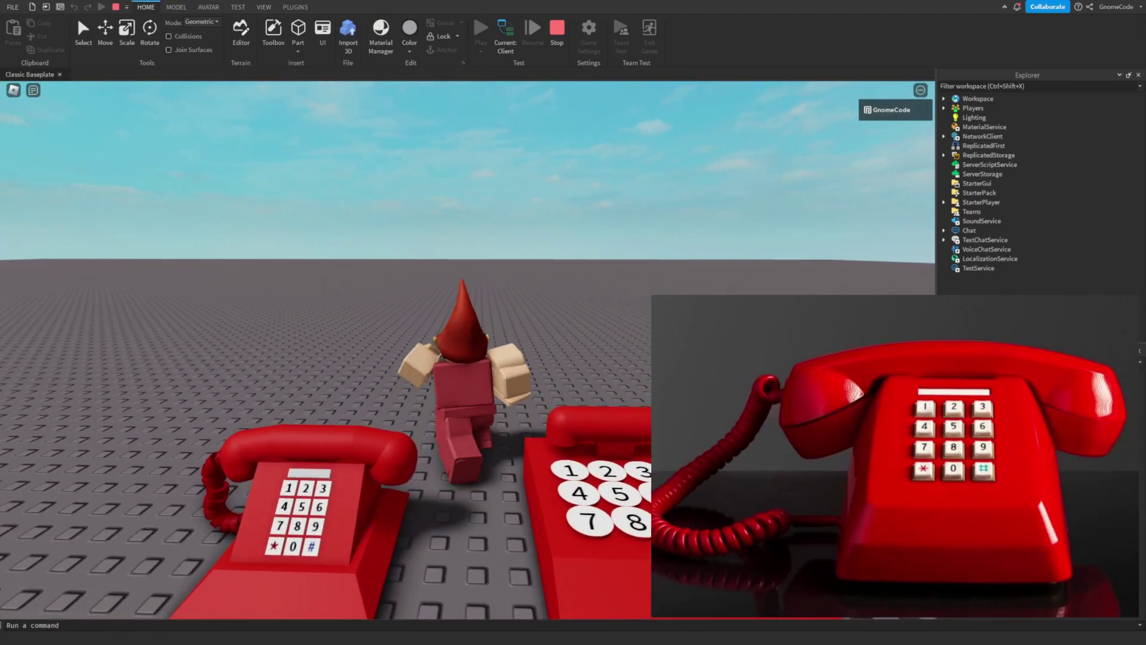
key(w)
key(s)
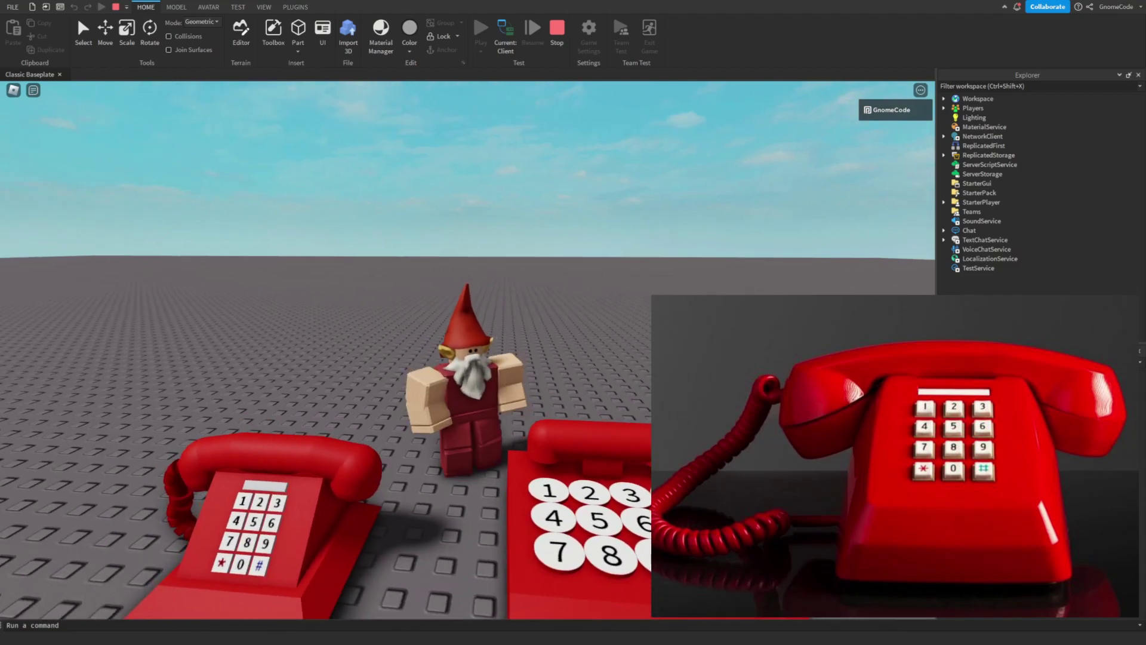
scroll(468, 349, down, 2)
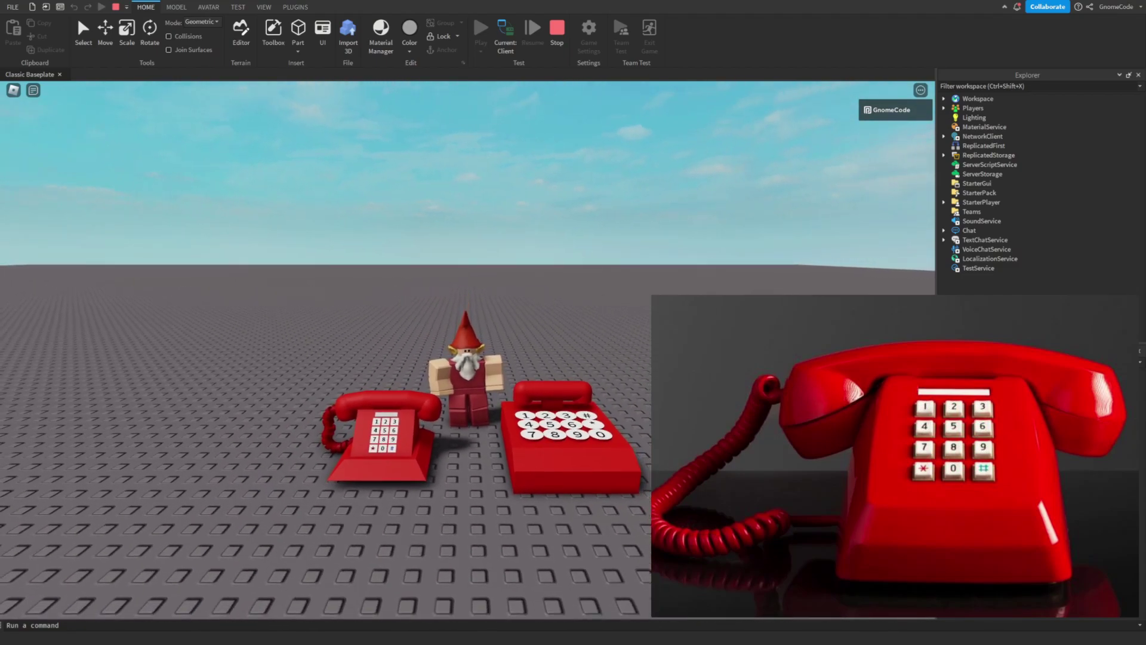
key(slash)
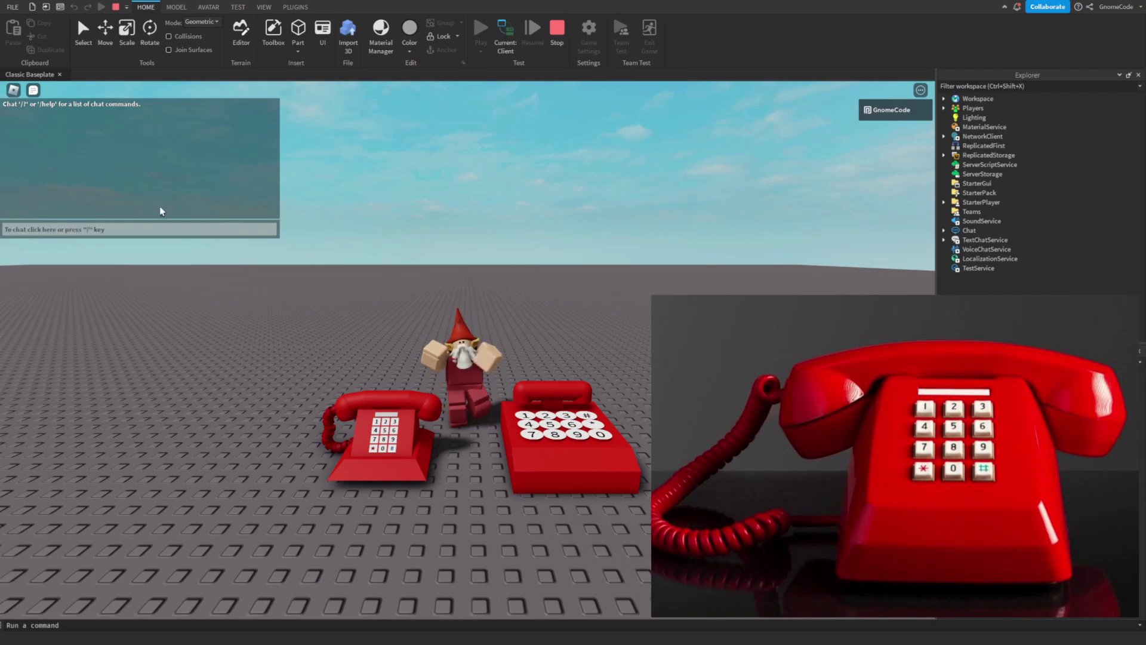
click(33, 90)
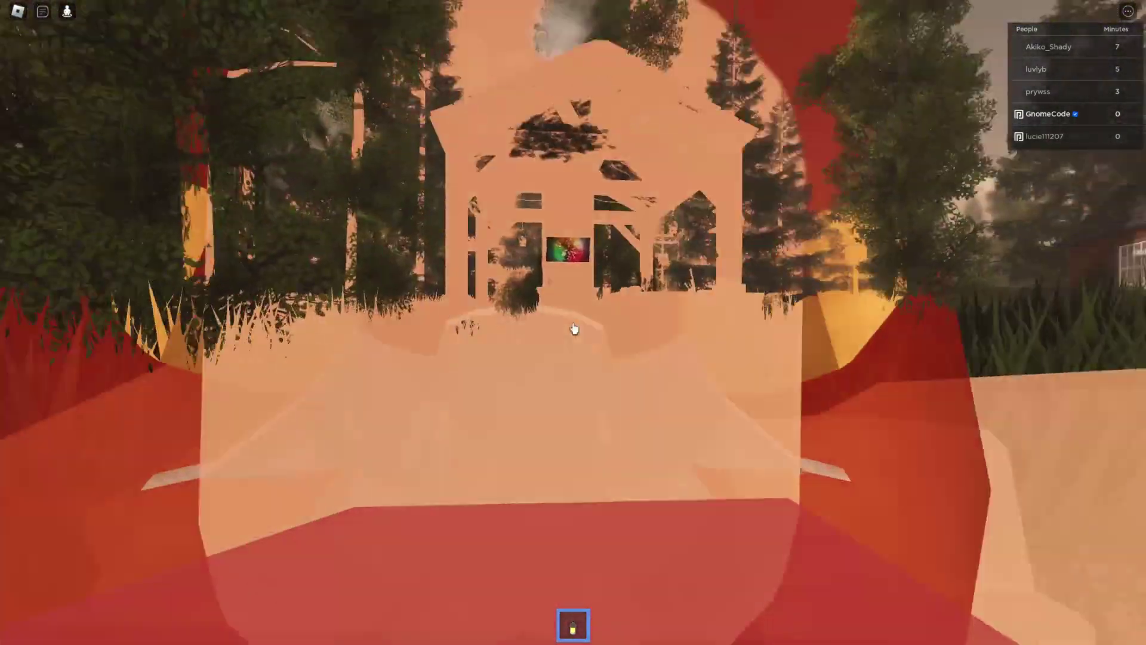
Step: Walk into the outdoor kitchen shelter, put away the held item and inspect the stone counter details
key(w)
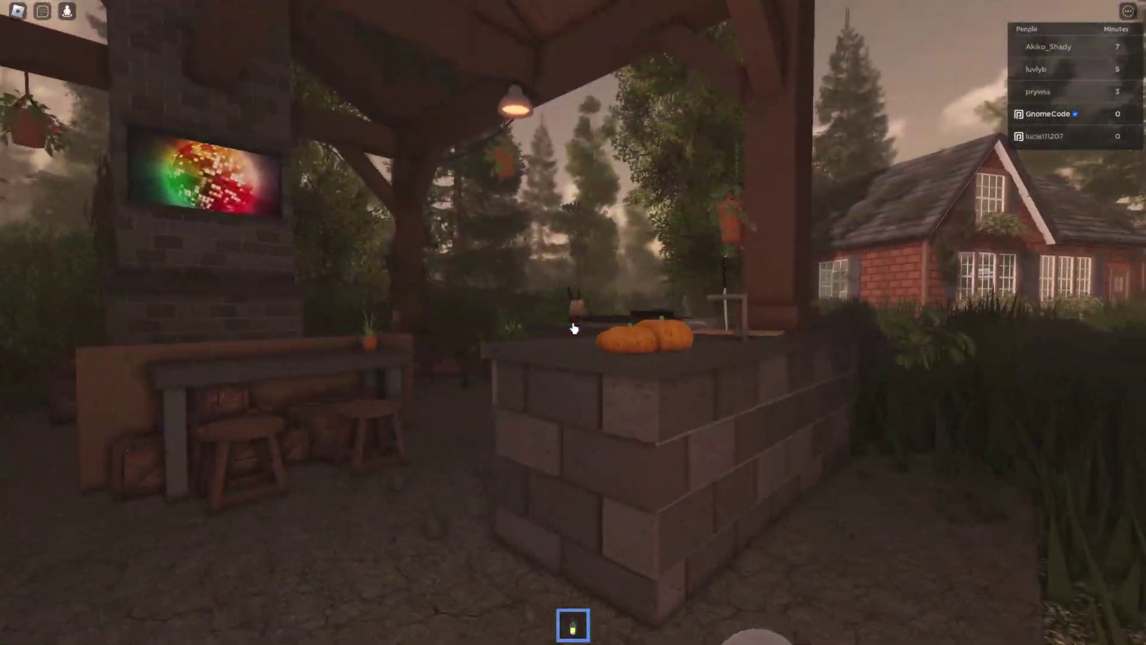
key(w)
key(1)
key(space)
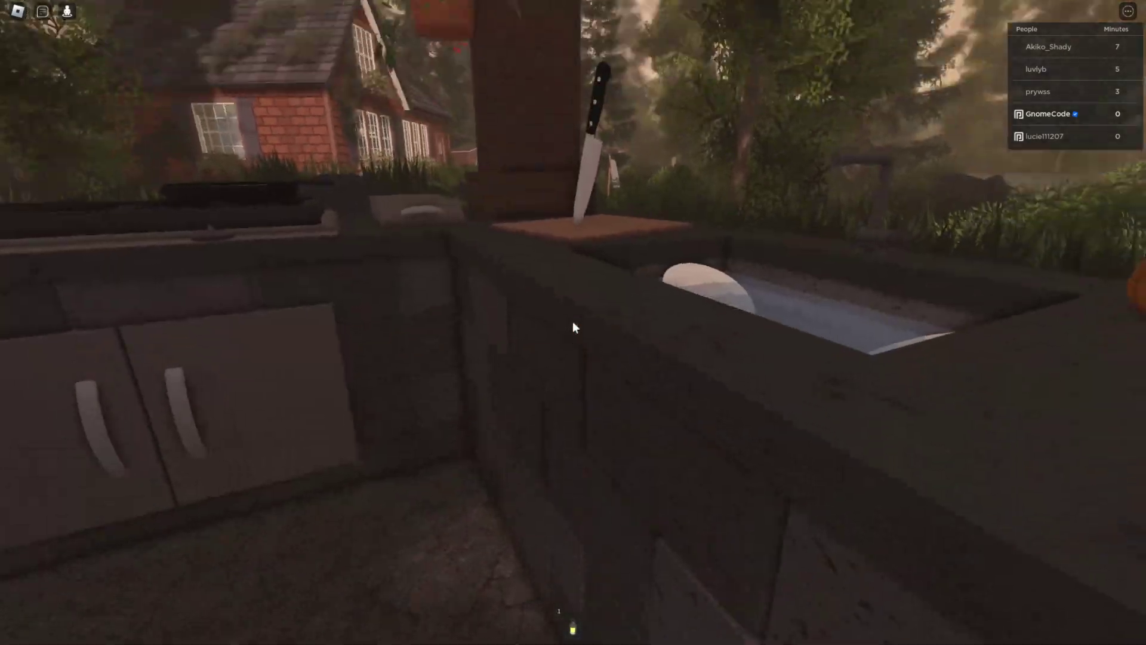
Step: Explore the grass around the red house and pull back to a third-person view of the character
key(w)
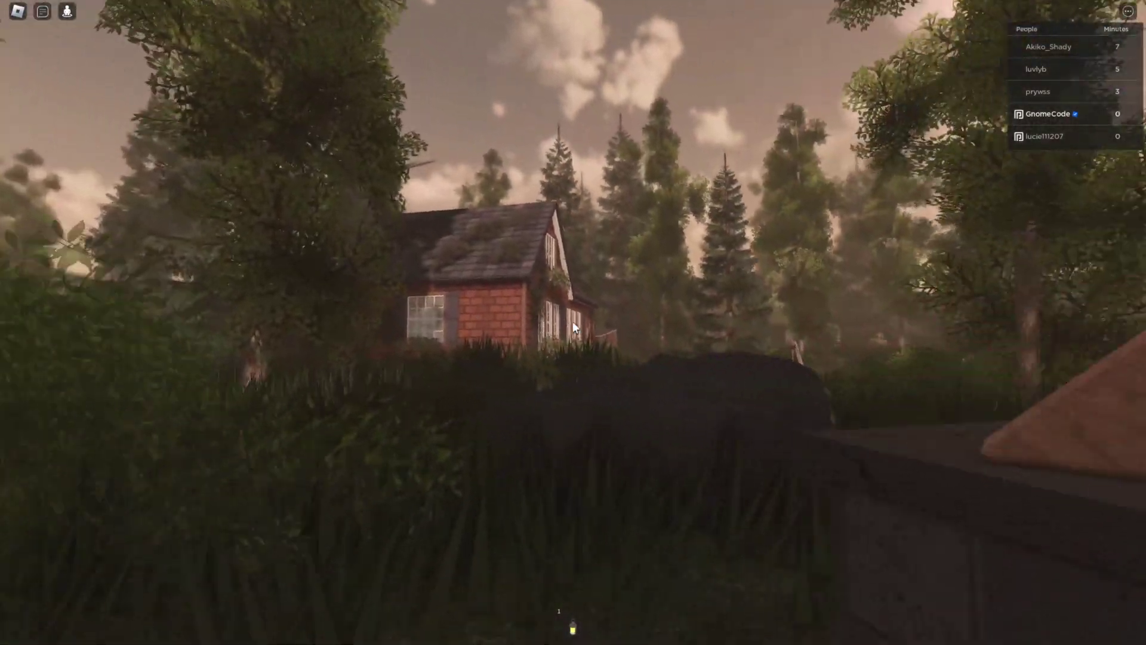
key(w)
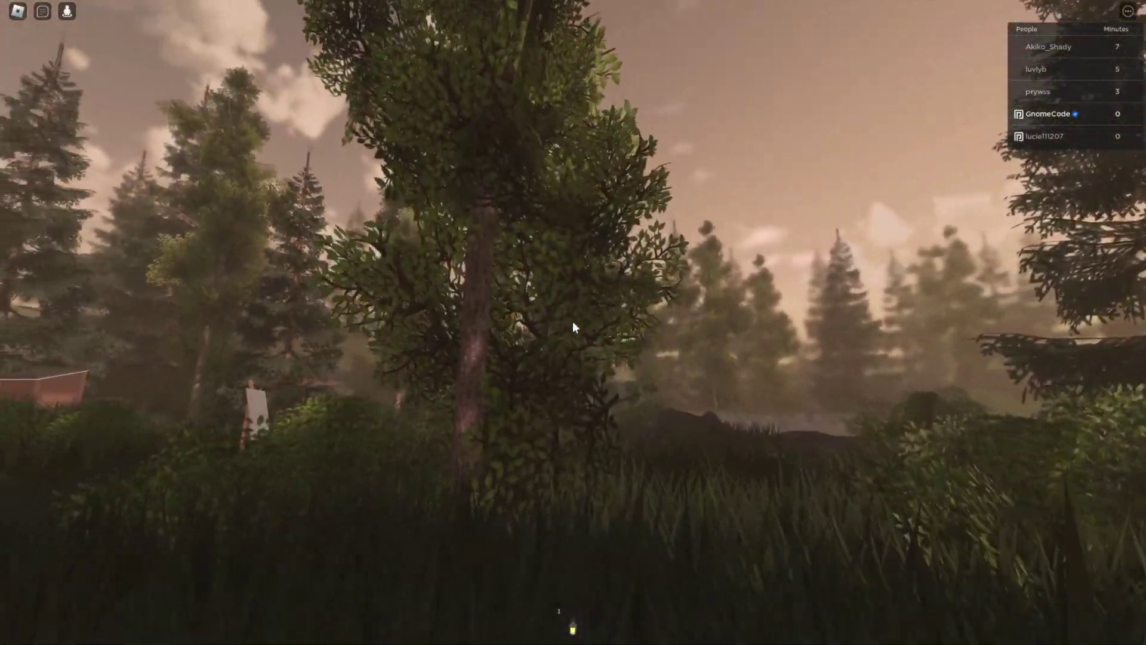
key(w)
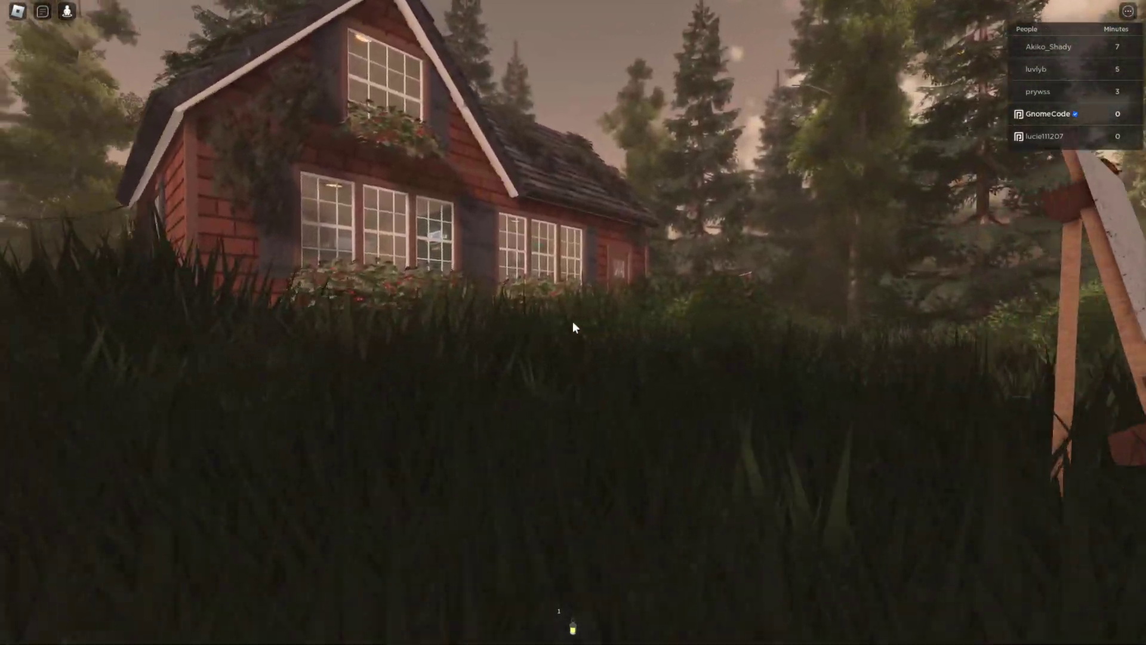
scroll(573, 323, down, 3)
scroll(667, 477, down, 3)
right_drag(667, 477, 537, 477)
key(s)
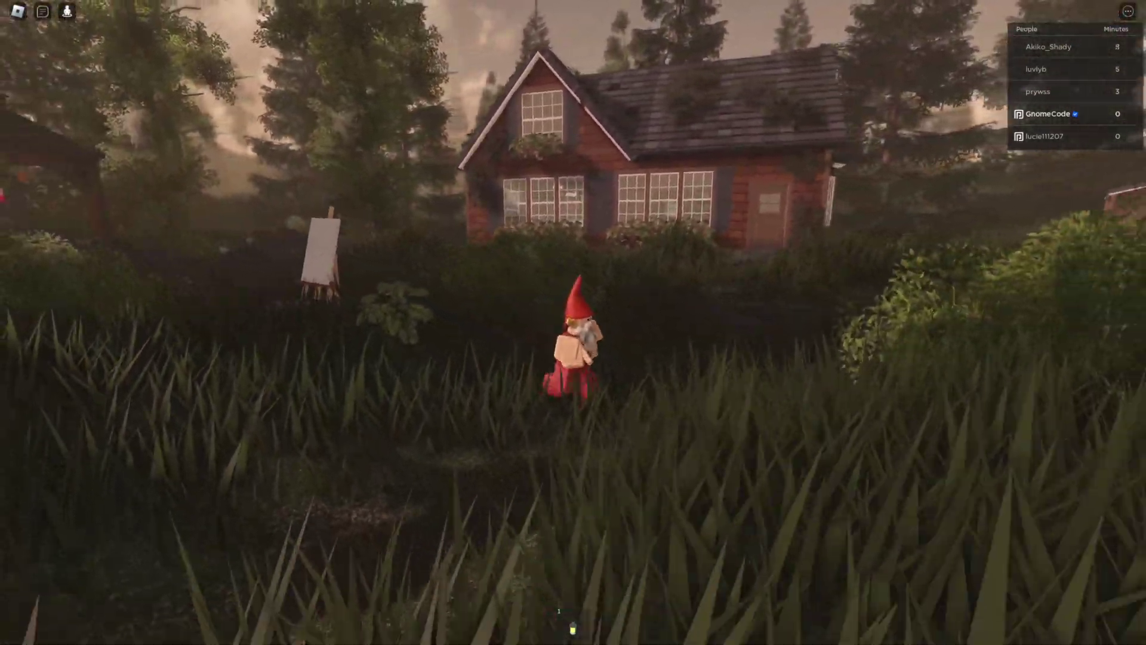
key(s)
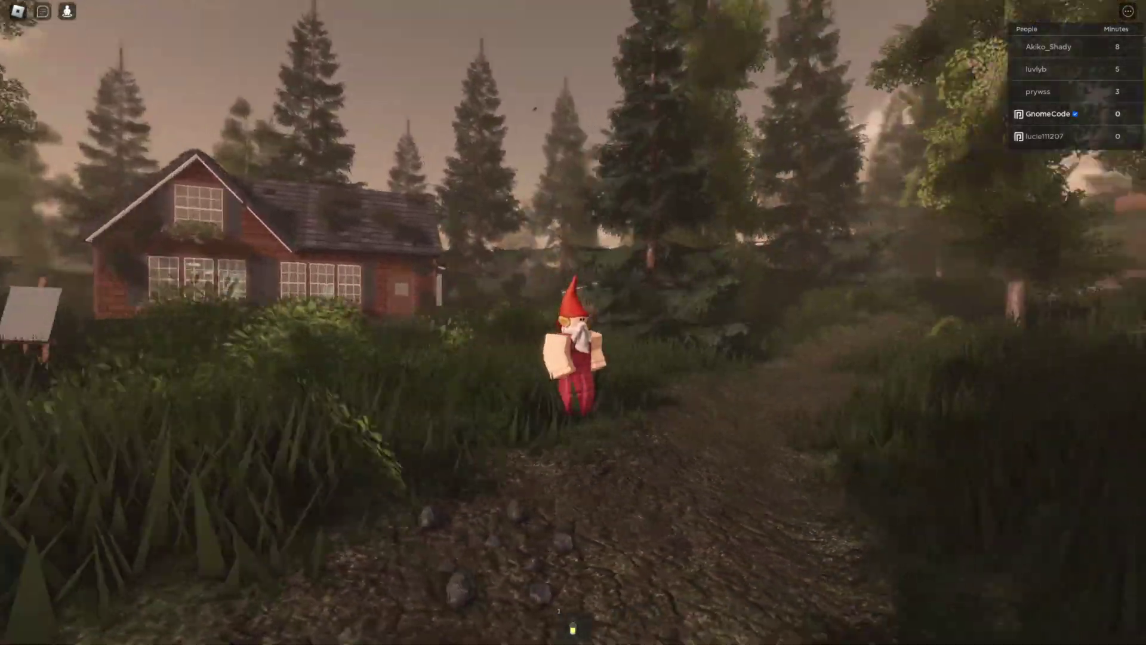
Step: Follow the dirt path through the forest and turn the view towards the greenhouse
key(w)
right_drag(574, 322, 753, 364)
key(w)
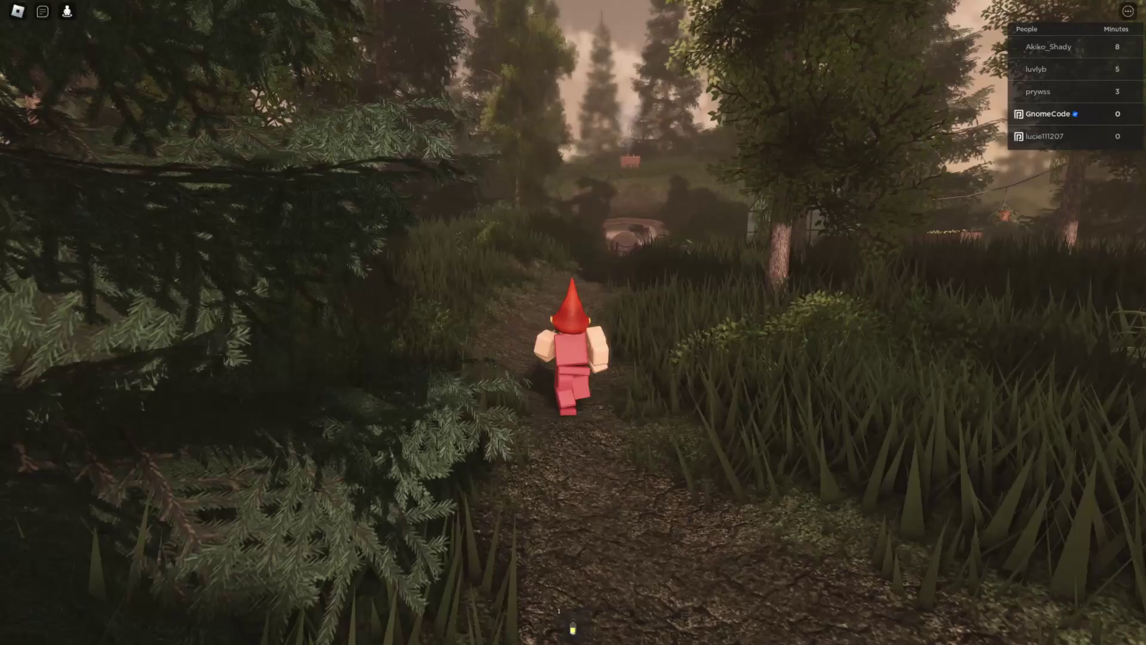
key(w)
key(a)
right_drag(574, 322, 752, 376)
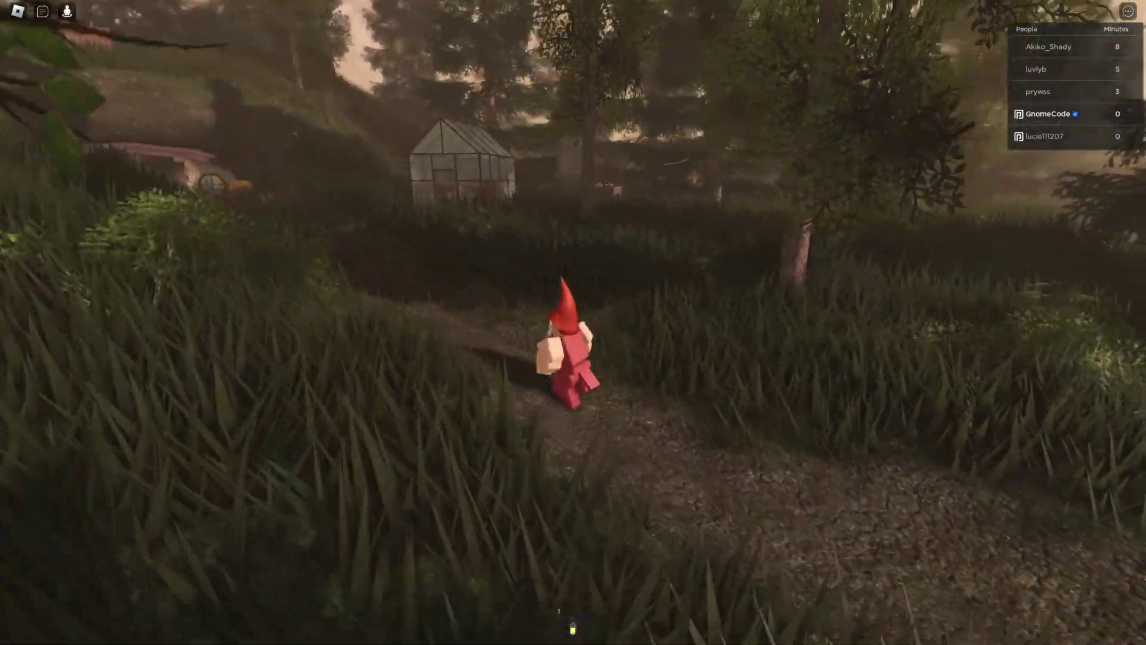
Step: Walk past the greenhouse to the round-door hillside house and go inside
key(w)
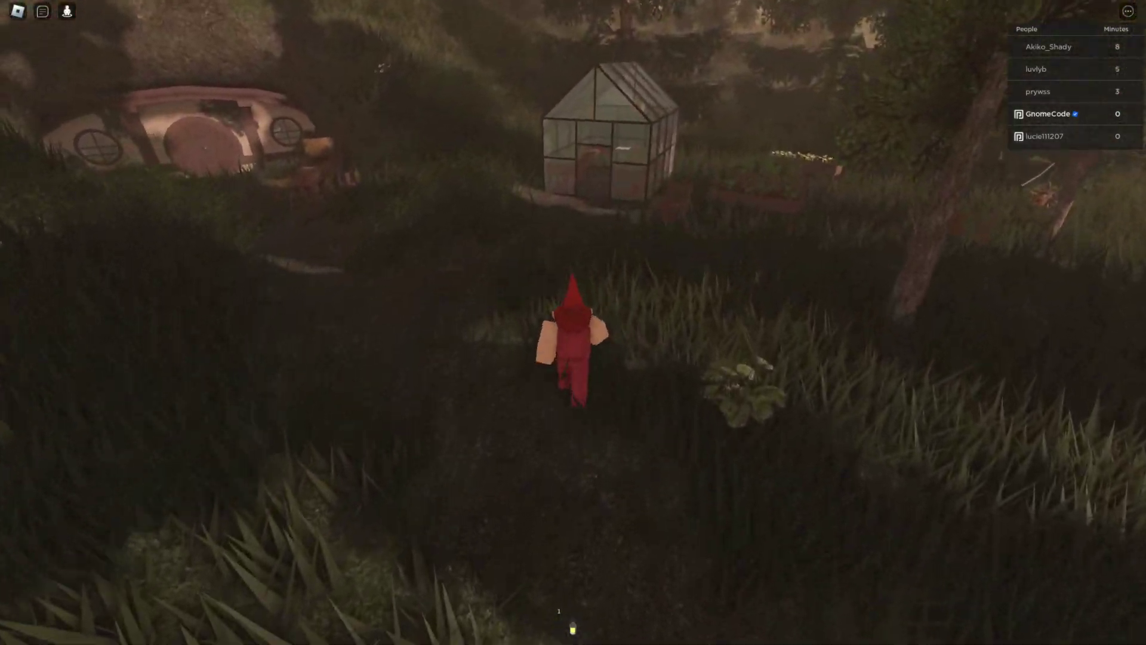
key(w)
scroll(573, 323, up, 2)
right_drag(573, 323, 418, 293)
scroll(573, 323, up, 2)
key(w)
scroll(573, 323, down, 2)
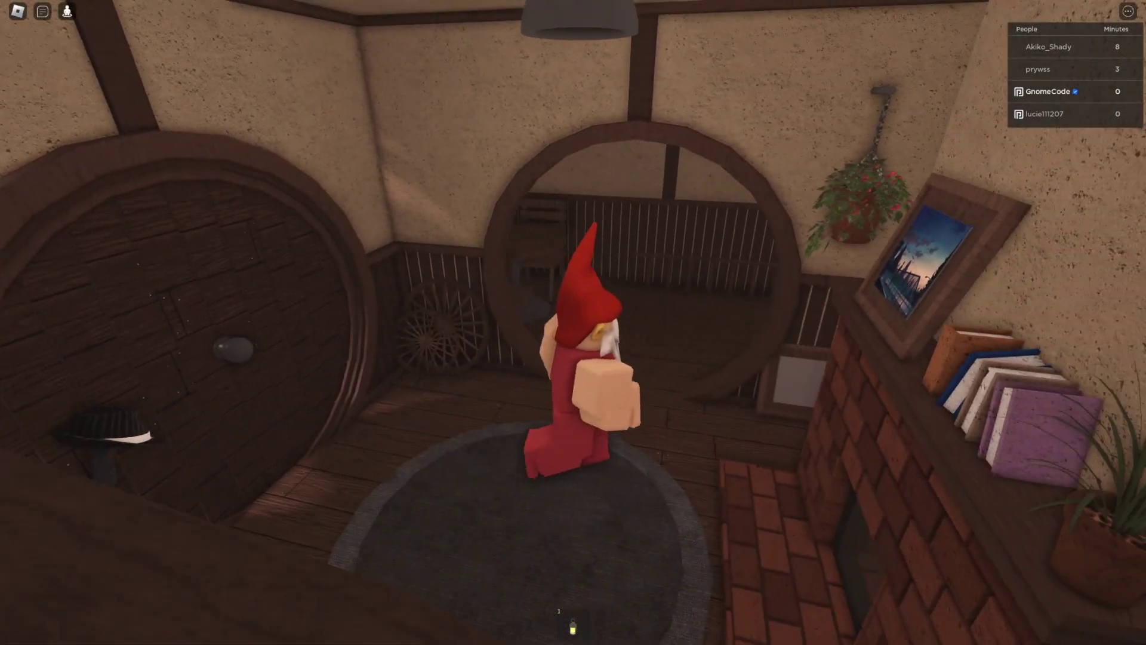
Step: Walk from the fireplace room through the round opening to inspect the garden painting and the Minutes Leaderboard easel
key(a)
right_drag(573, 322, 746, 322)
key(w)
key(w)
right_drag(573, 322, 669, 299)
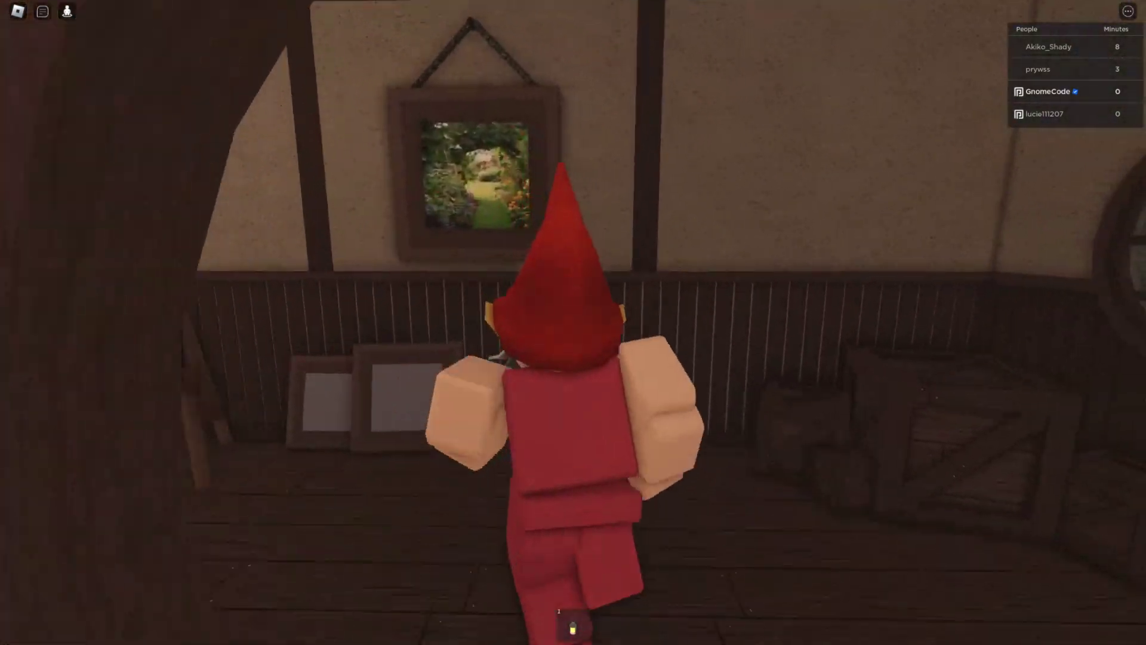
right_drag(573, 322, 448, 316)
key(w)
key(a)
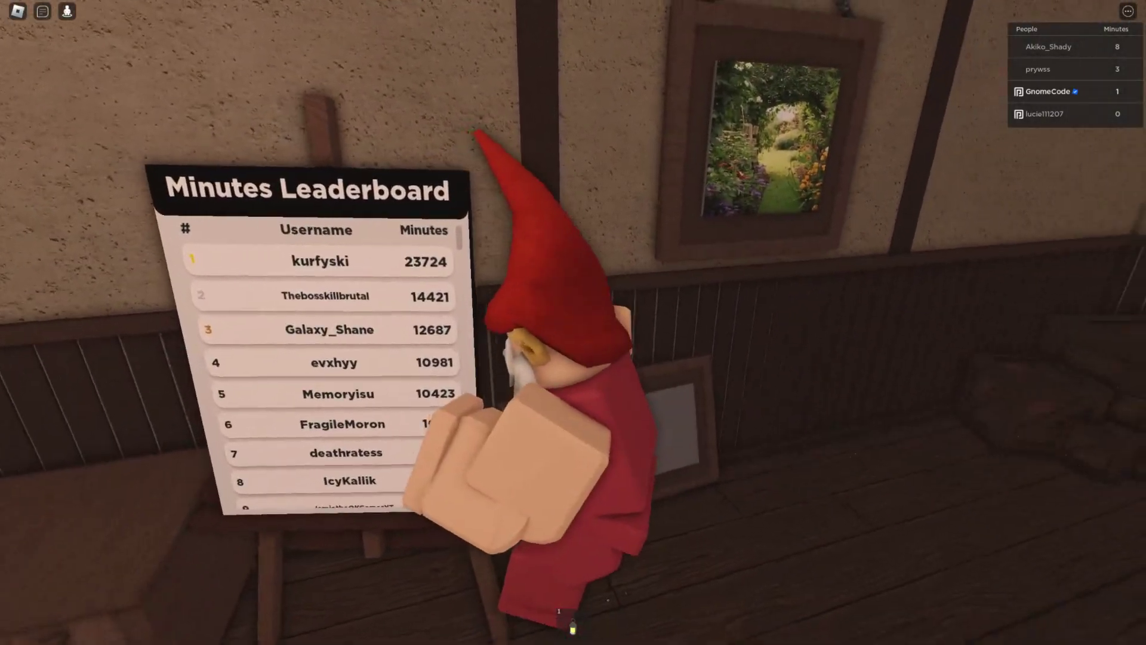
Step: Face the character away from the leaderboard, then tour the rest of the room towards the donation boards and pumpkin table
key(s)
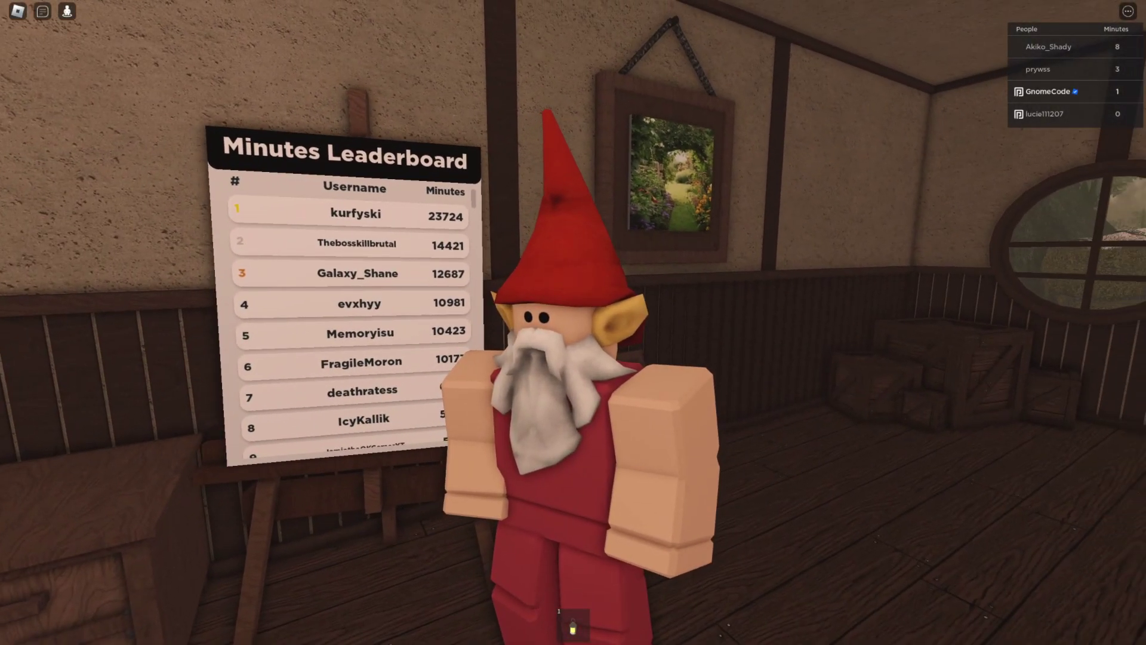
key(w)
right_drag(573, 322, 203, 329)
key(w)
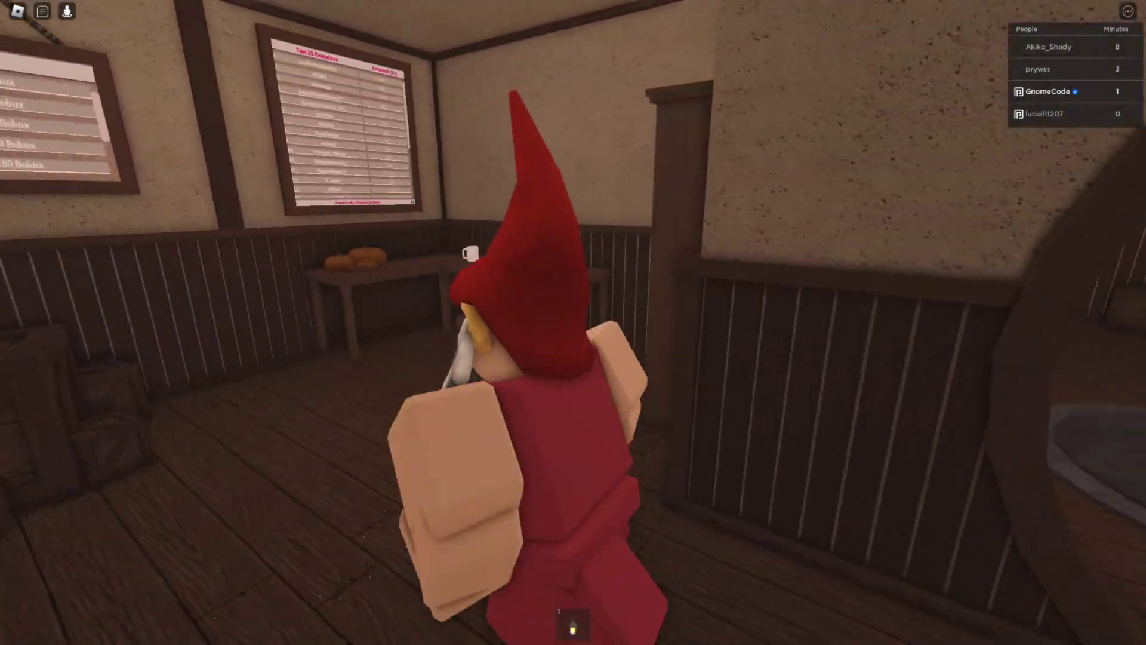
key(w)
right_drag(574, 322, 753, 322)
key(w)
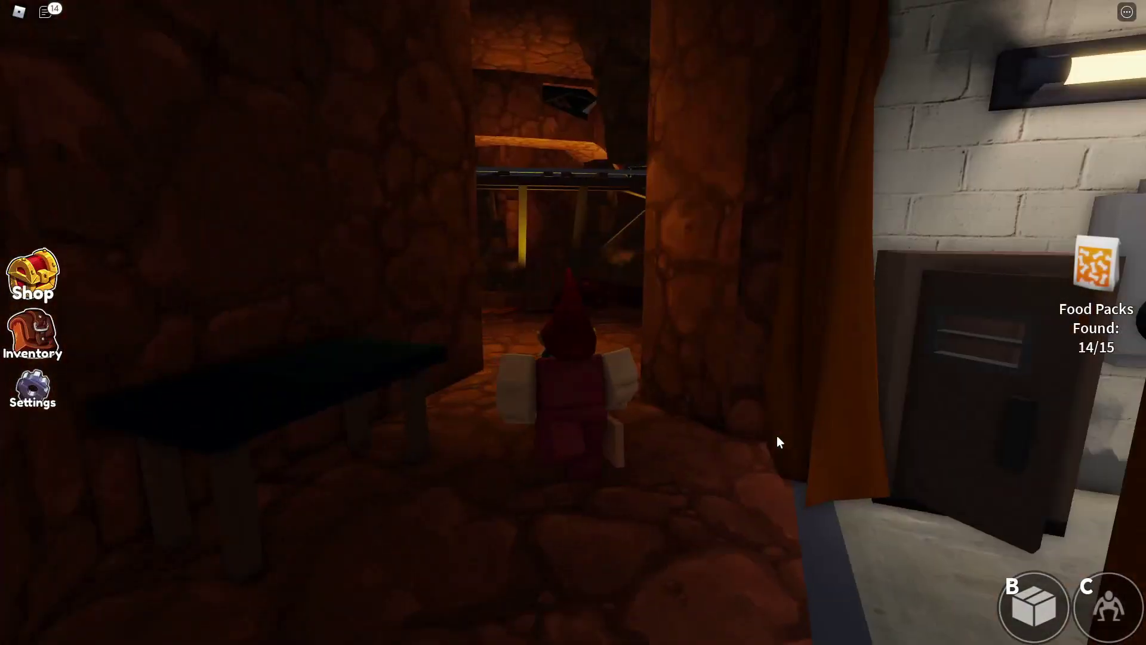
Step: In the Food Packs game, tour the orange stone cave, pass through its wooden door and explore the concrete rooms
key(w)
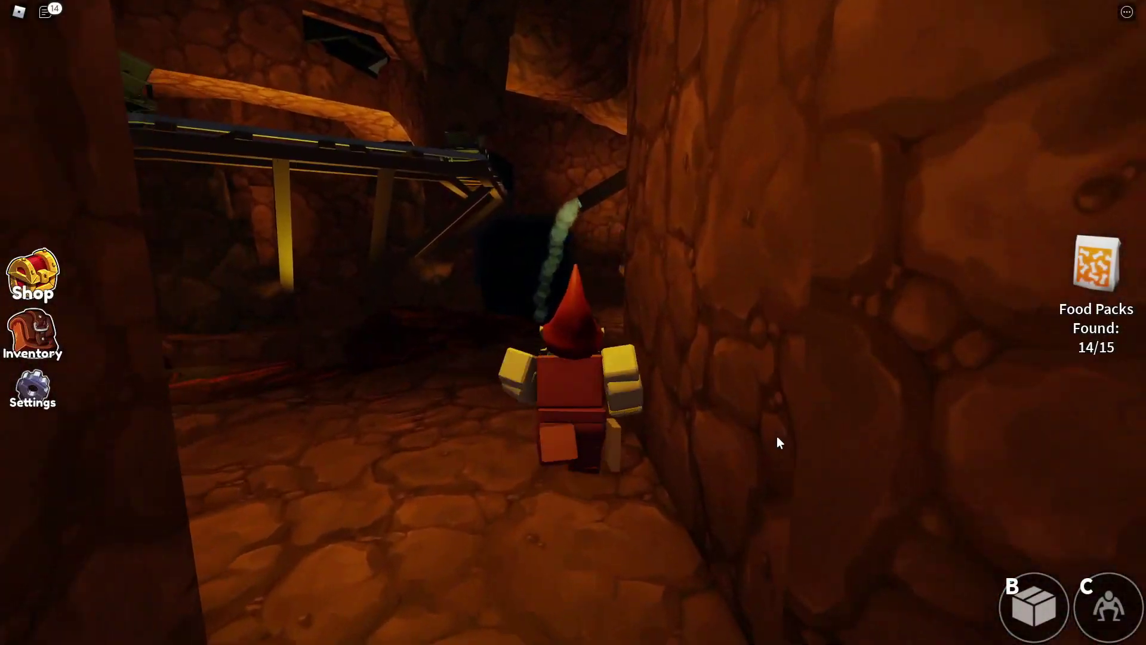
key(w)
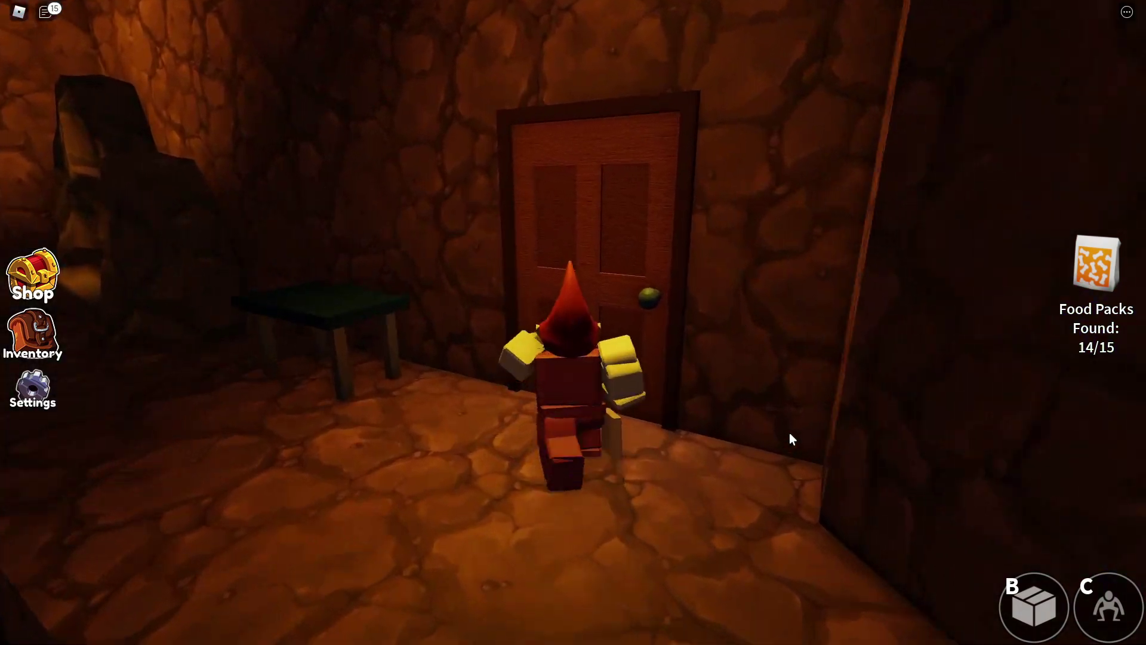
key(w)
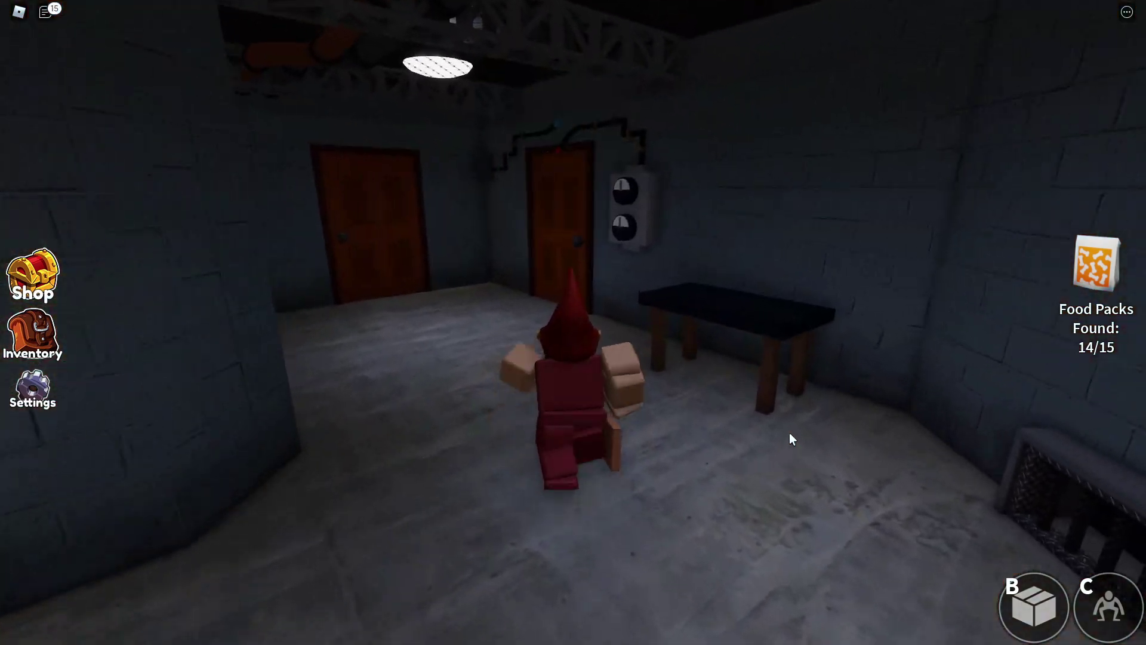
key(w)
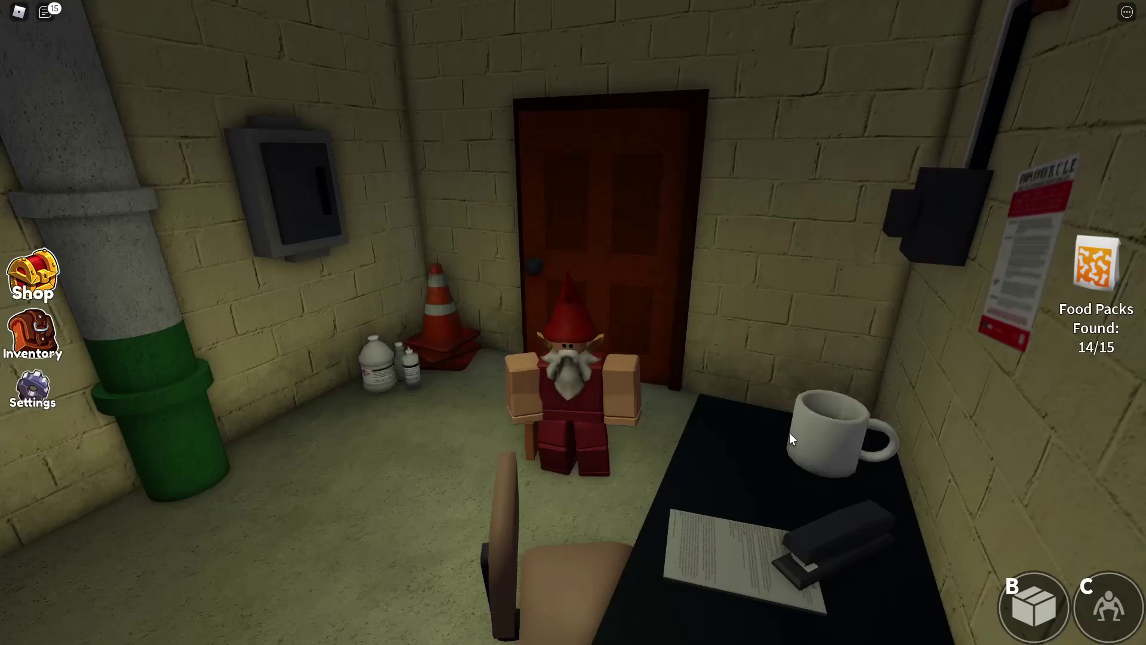
Step: Leave the desk room with the mug and stapler and explore the blue-and-white brick corridor
key(w)
right_drag(789, 433, 789, 433)
key(w)
key(w)
key(d)
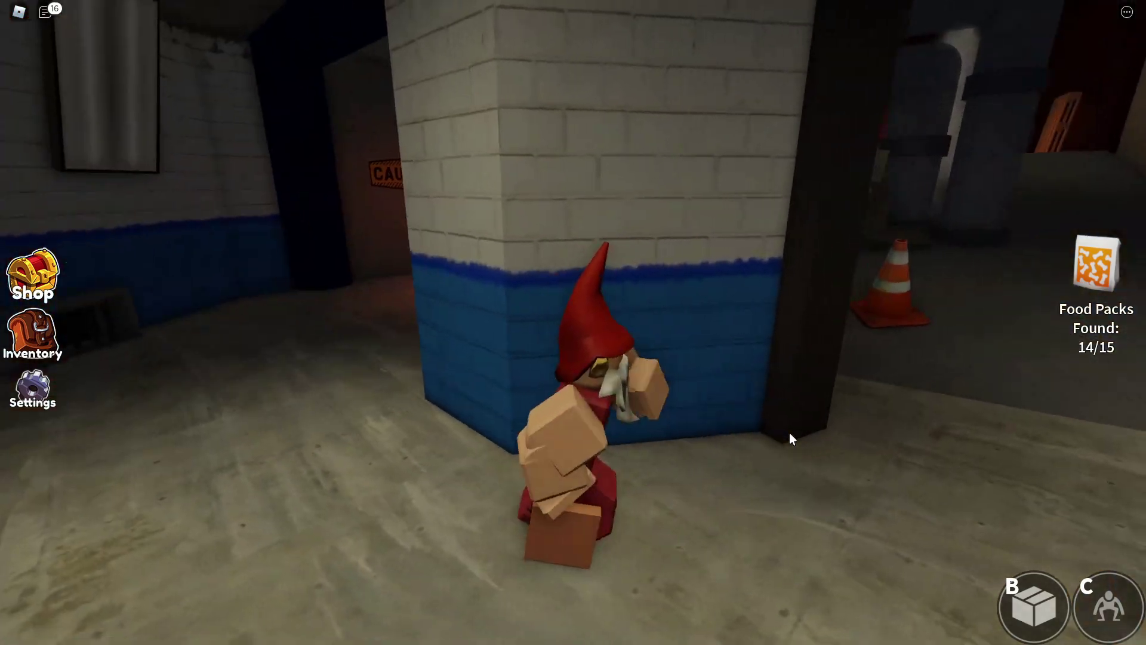
Step: Follow the brick corridors to the orange door, look into the red-leaved garden and return past the industrial fan
key(w)
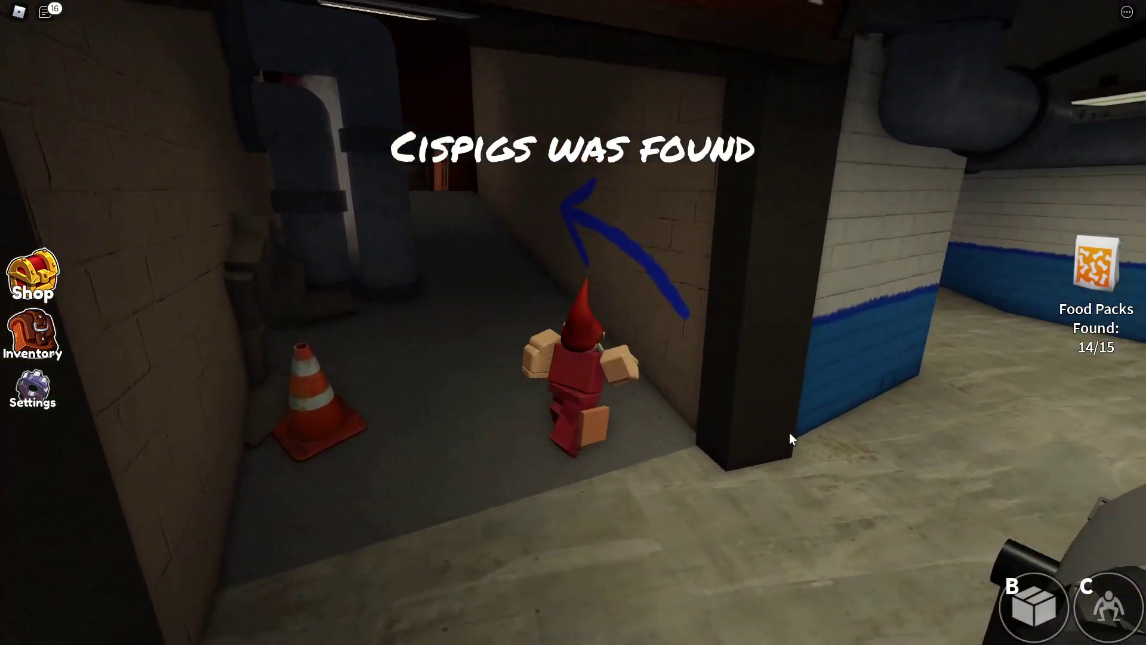
key(w)
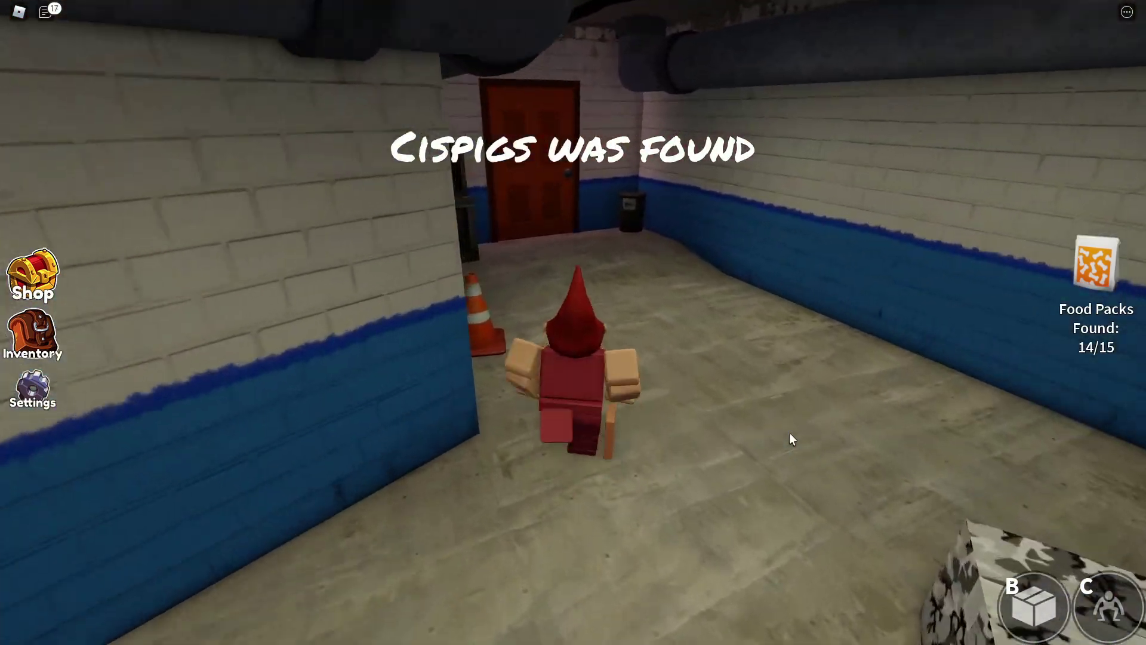
key(w)
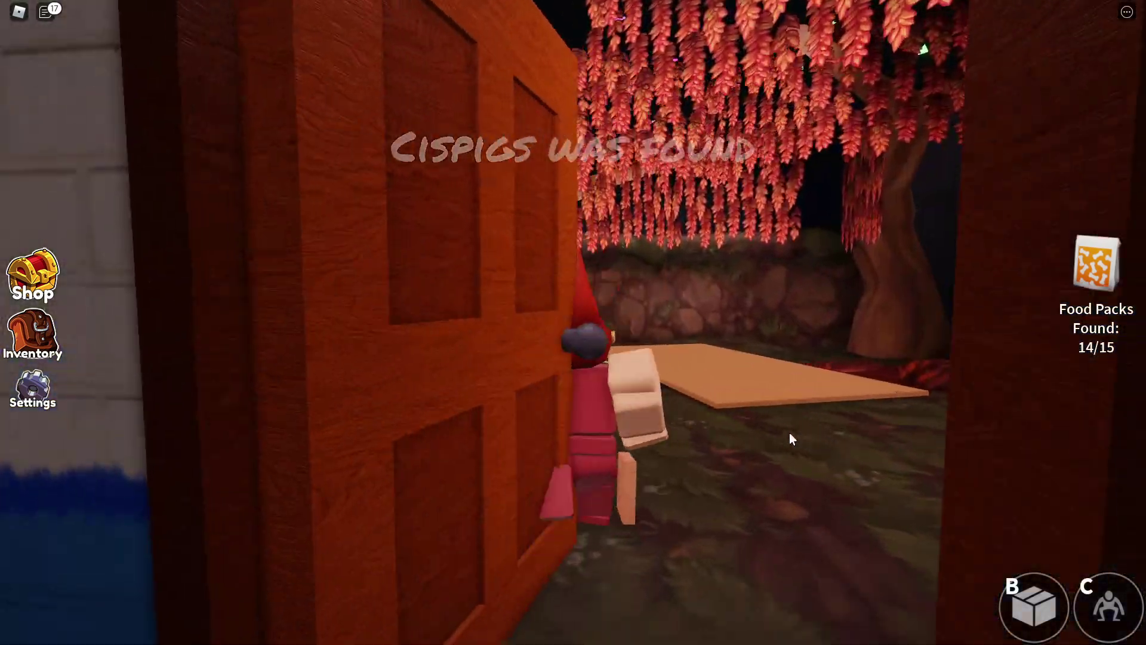
key(w)
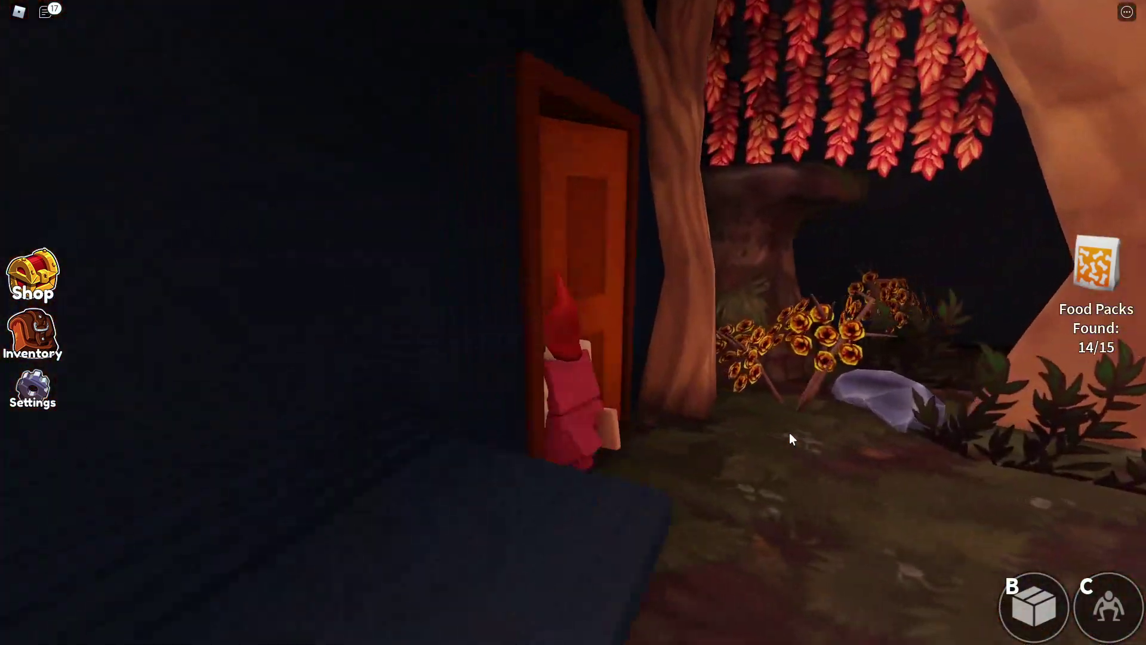
key(s)
key(w)
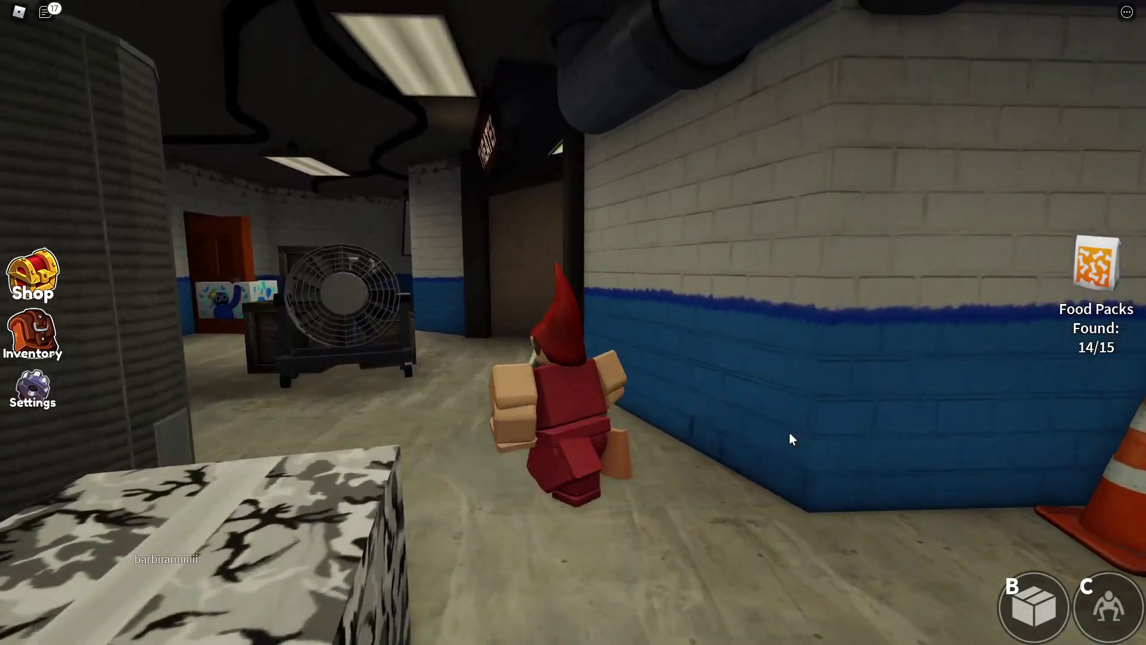
key(a)
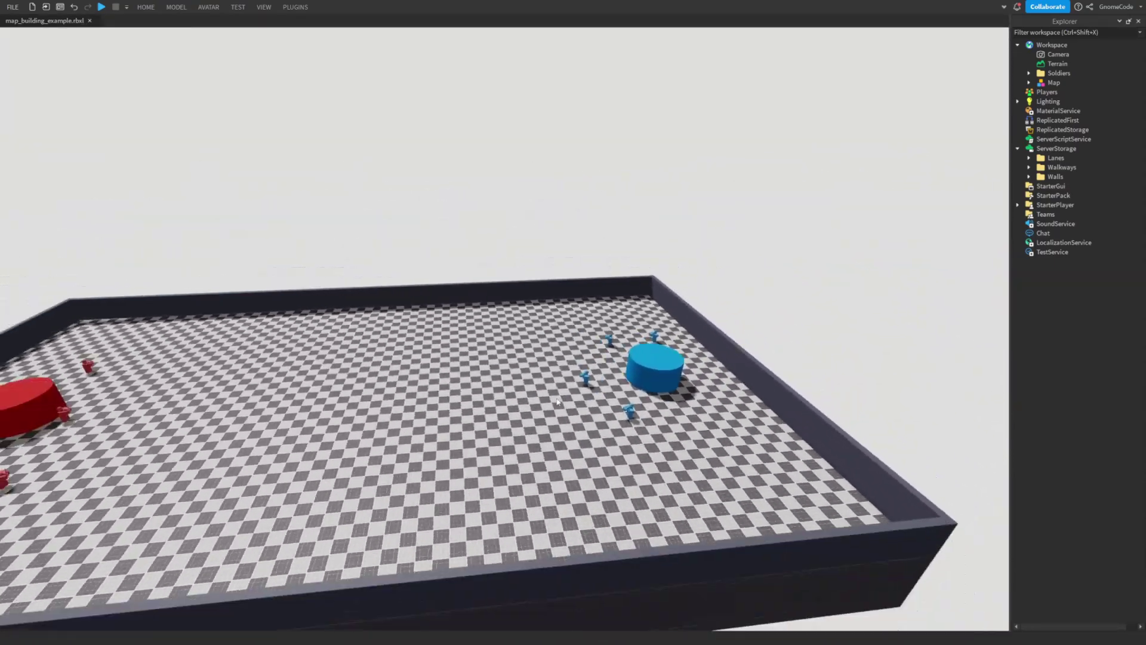
Step: Switch to map_building_example.rbxl in Roblox Studio and survey the open arena and its red base from ground level and above
scroll(603, 371, down, 3)
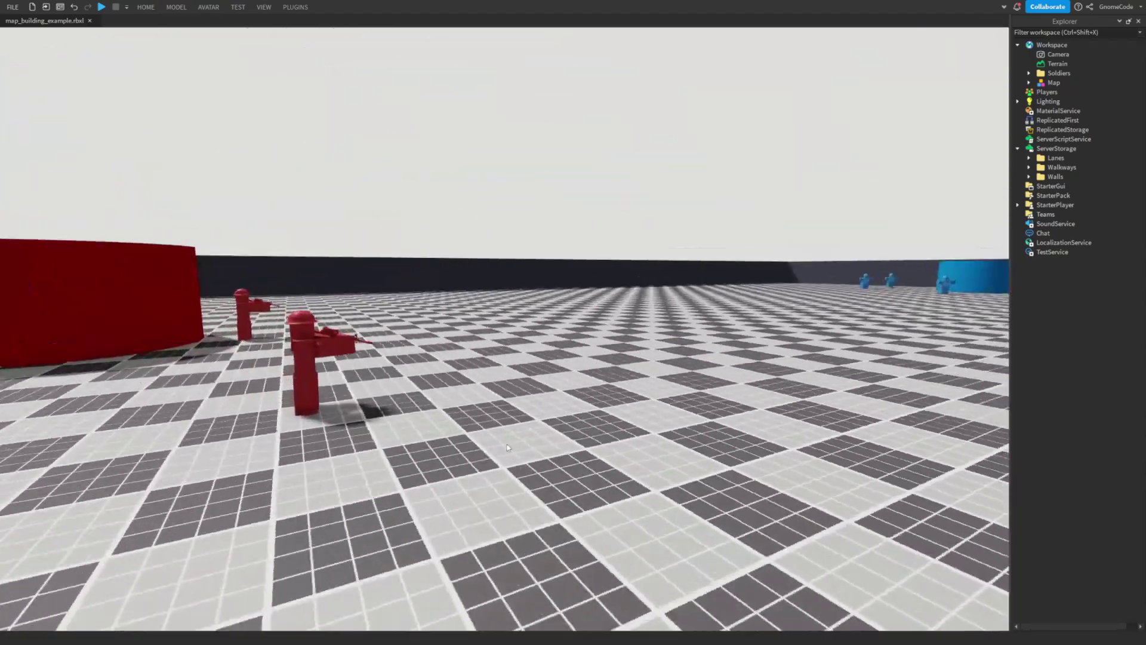
right_drag(507, 447, 535, 438)
key(w)
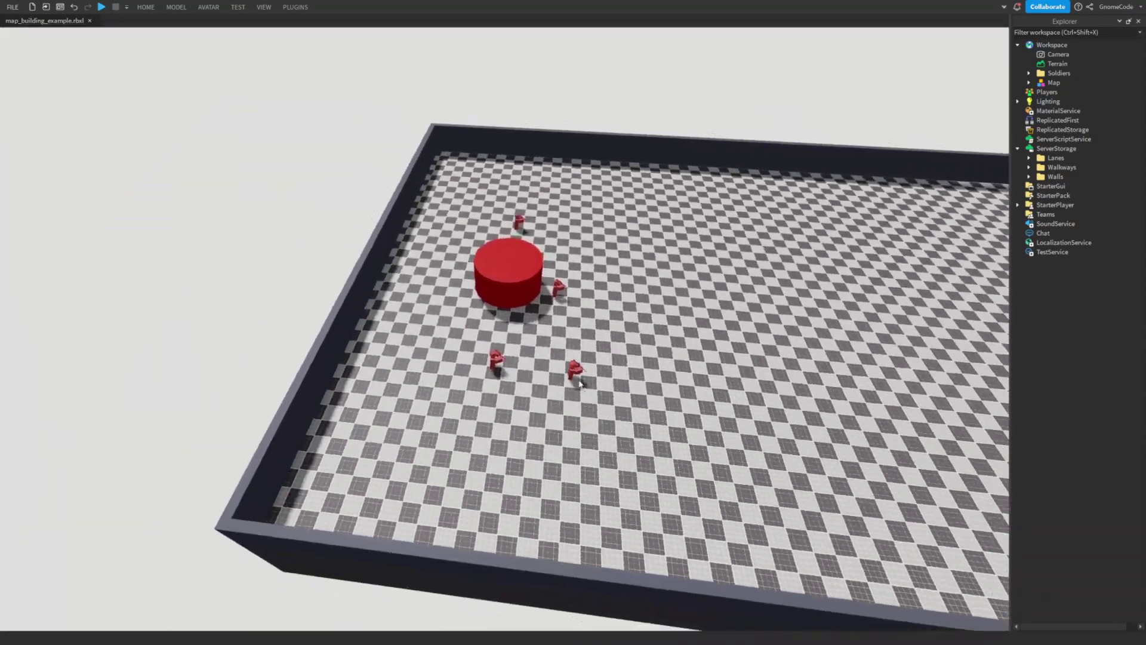
key(s)
key(d)
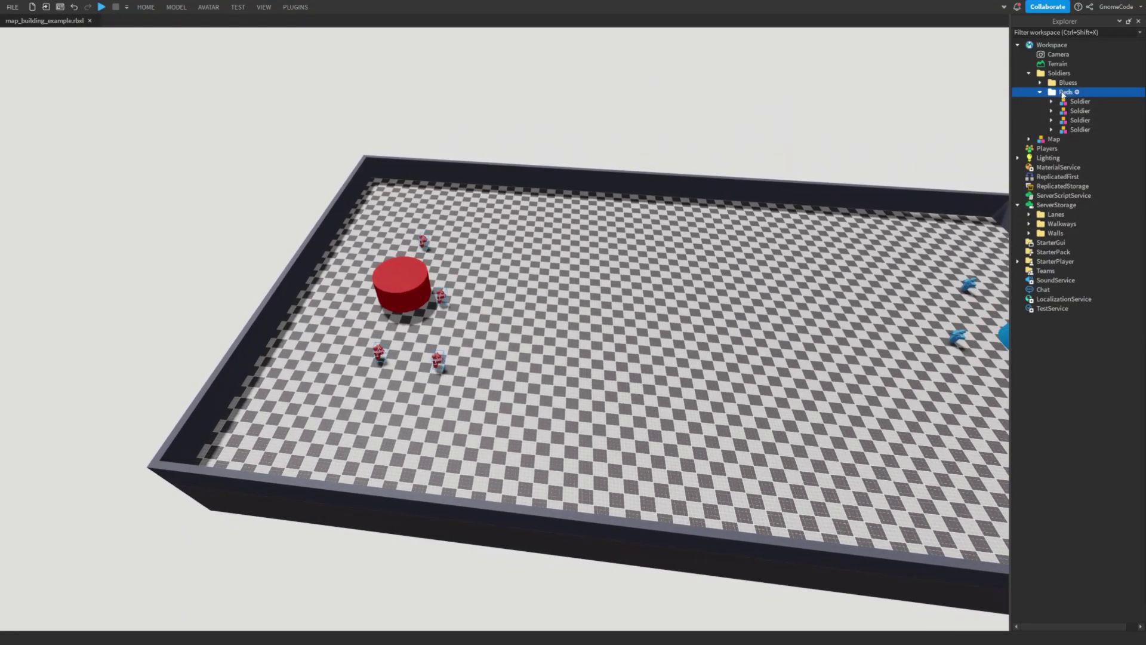
Step: Move the Reds and Bluess soldier groups from their bases to the middle of the arena
key(d)
drag(540, 304, 655, 340)
scroll(655, 340, up, 6)
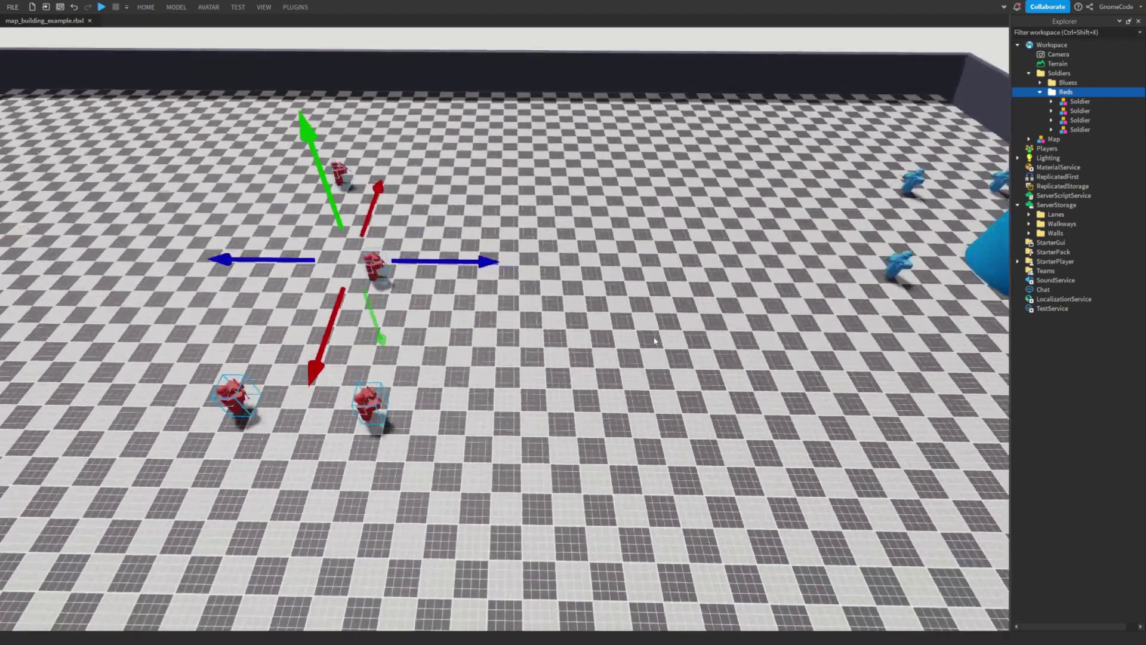
key(a)
right_drag(654, 337, 654, 338)
scroll(654, 338, down, 8)
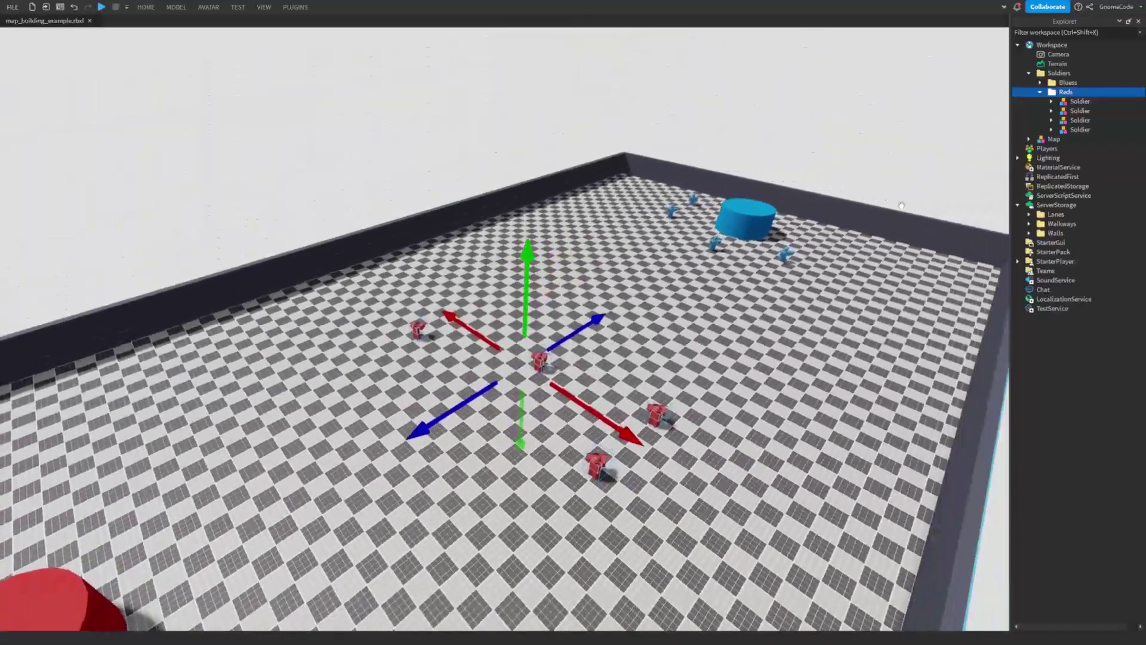
key(d)
click(1062, 84)
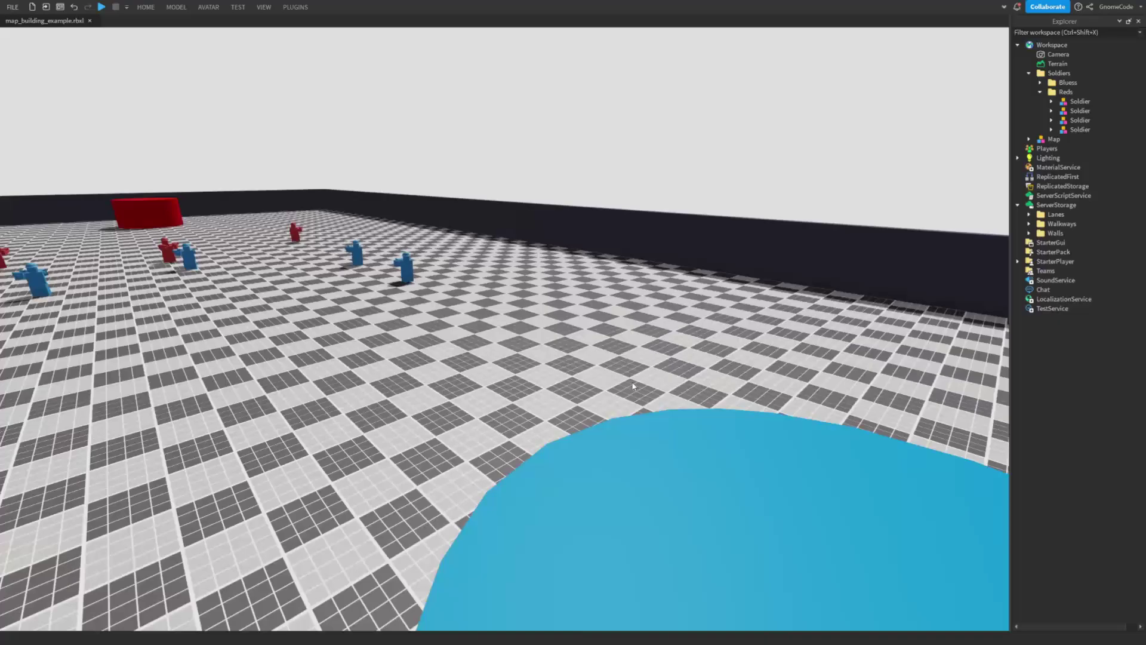
Step: Examine the facing red and blue soldiers on the open floor from ground level and from overhead
right_drag(633, 386, 590, 369)
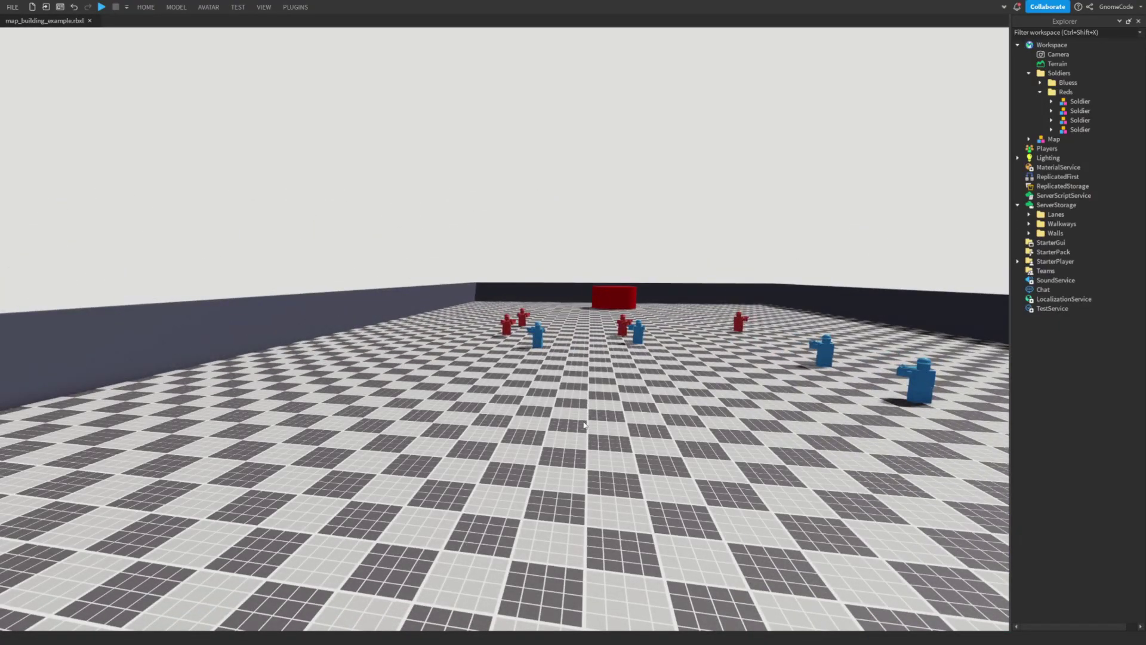
right_drag(607, 425, 632, 303)
scroll(632, 302, down, 5)
scroll(653, 404, down, 3)
right_drag(481, 376, 633, 404)
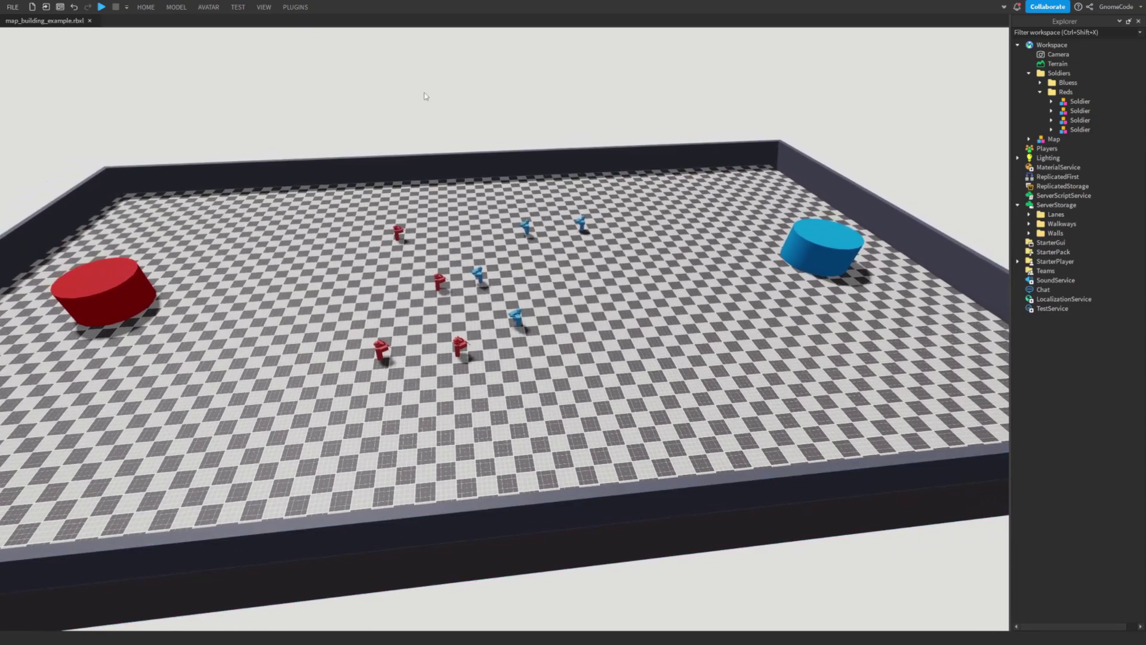
key(w)
mouse_move(539, 374)
right_down()
mouse_move(358, 374)
mouse_move(334, 358)
mouse_move(539, 374)
right_up()
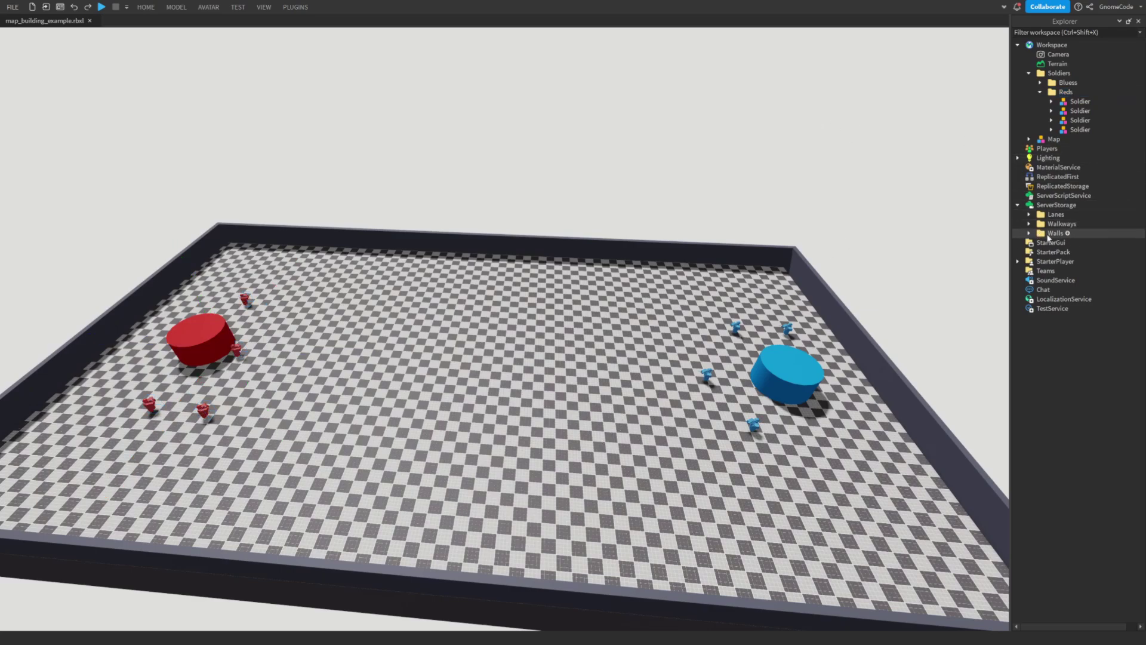
Step: Move the Walls folder from ServerStorage into the Workspace to place cover walls in the arena
scroll(729, 338, up, 6)
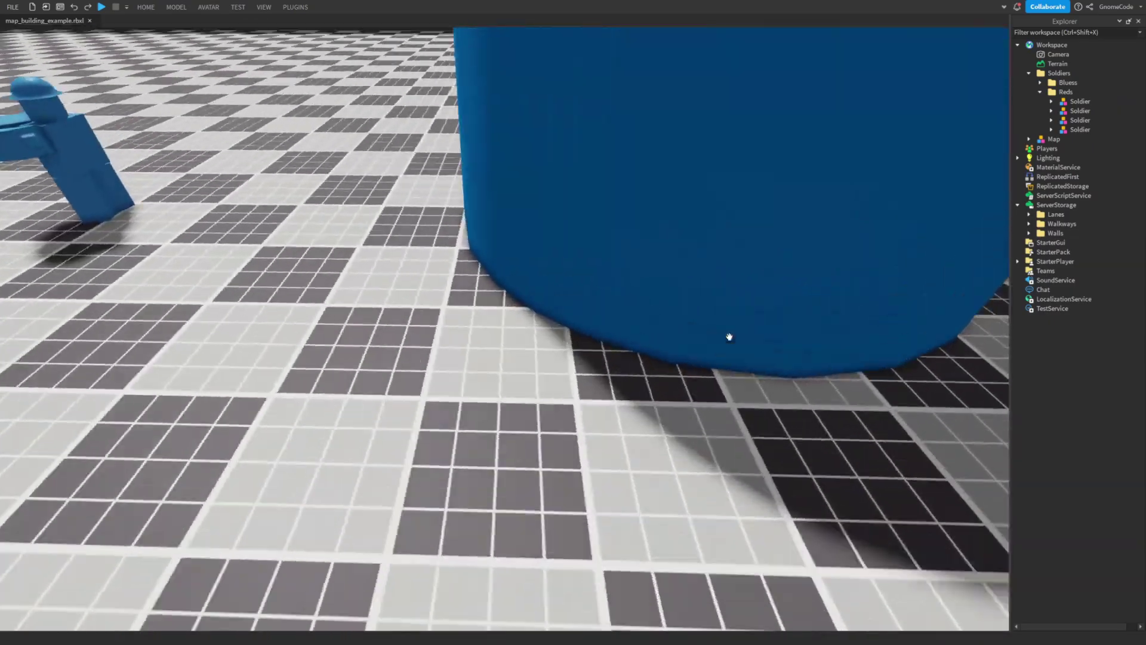
right_drag(730, 338, 729, 341)
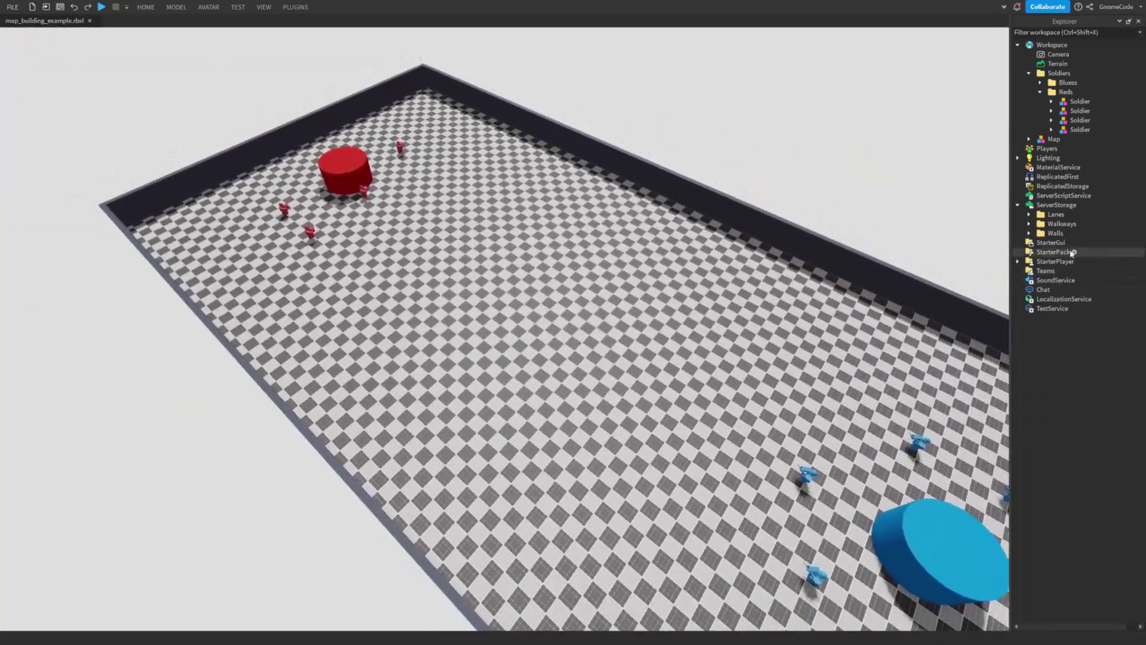
click(1043, 234)
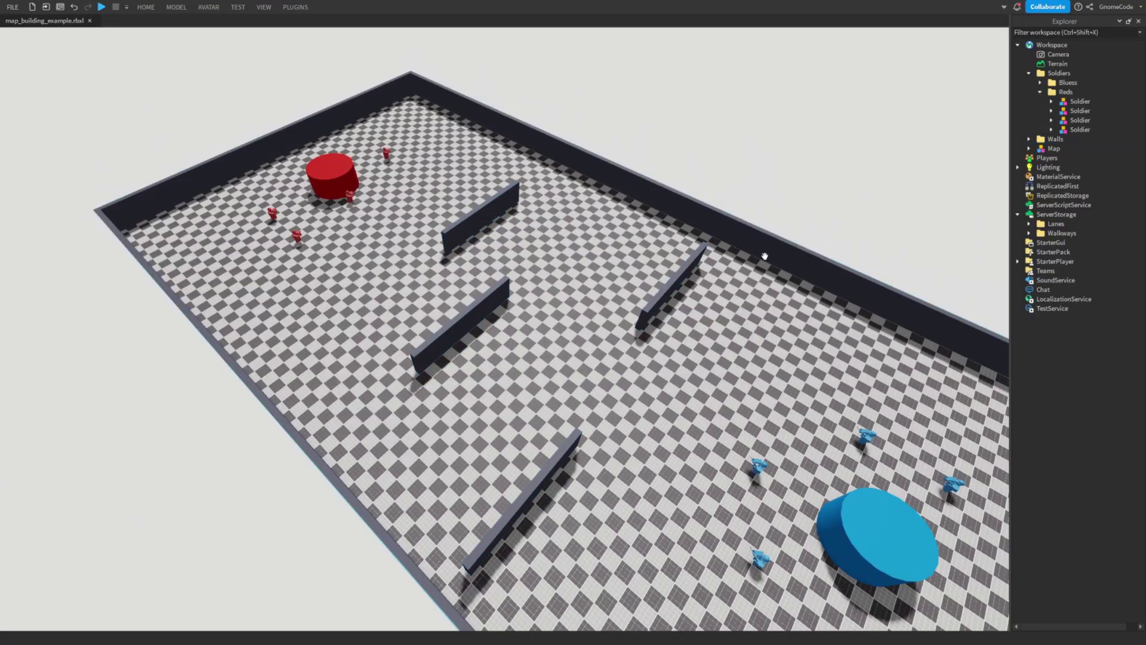
Step: Examine how the four cover walls break up the sightlines between the blue and red bases
right_drag(765, 257, 769, 313)
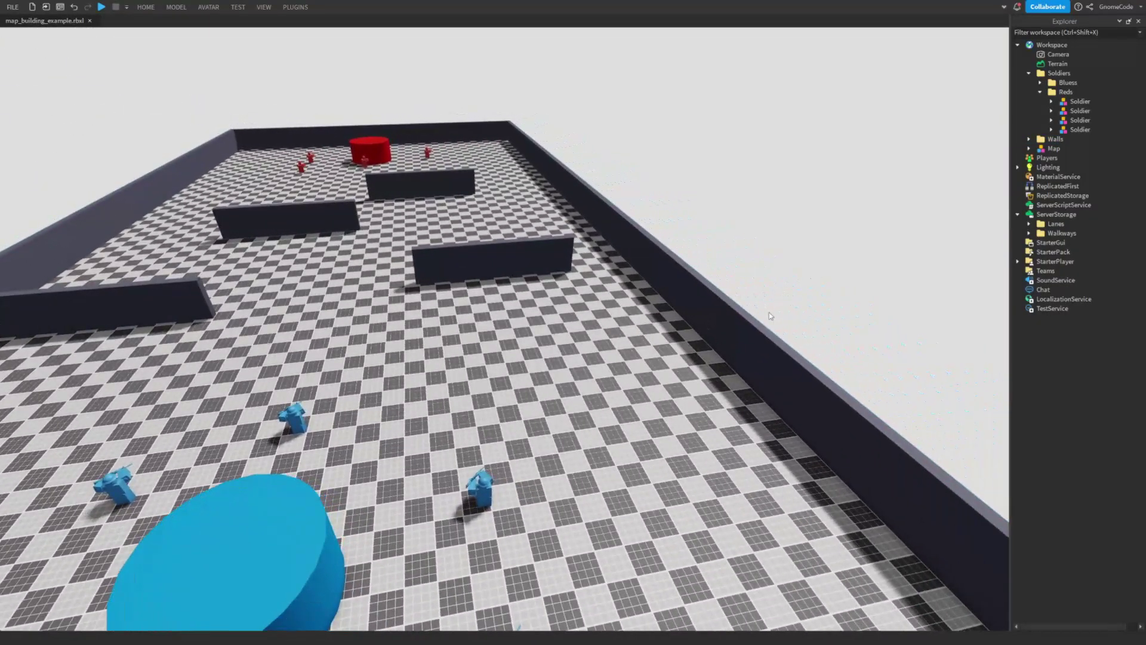
key(a)
key(w)
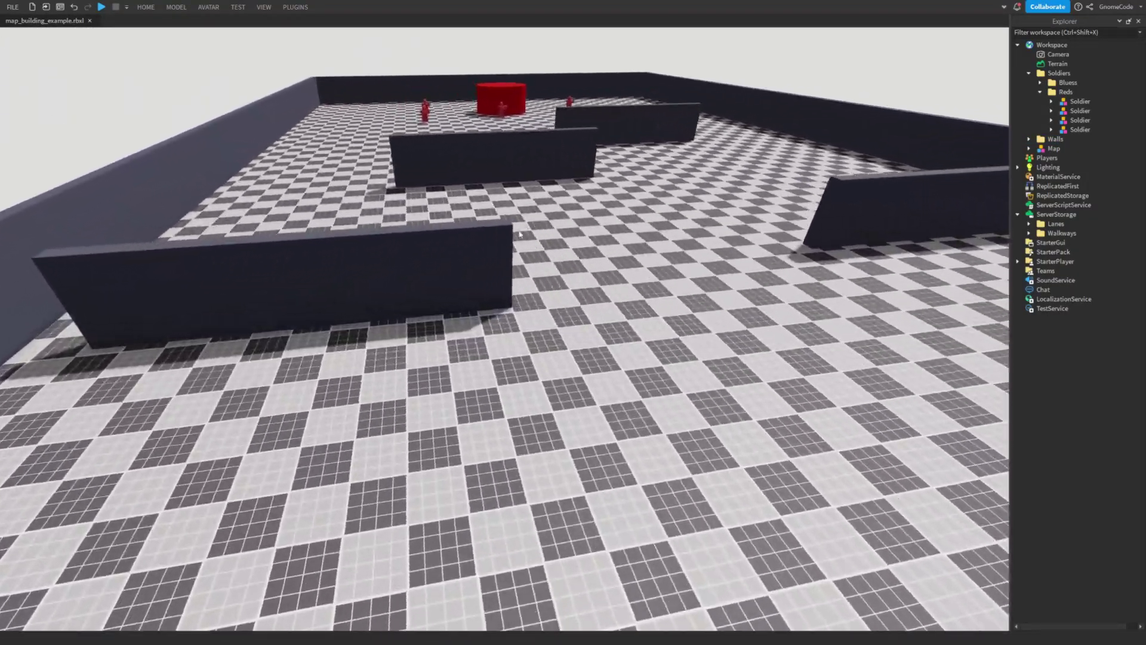
right_drag(519, 234, 524, 233)
key(w)
key(a)
key(s)
key(w)
key(d)
key(s)
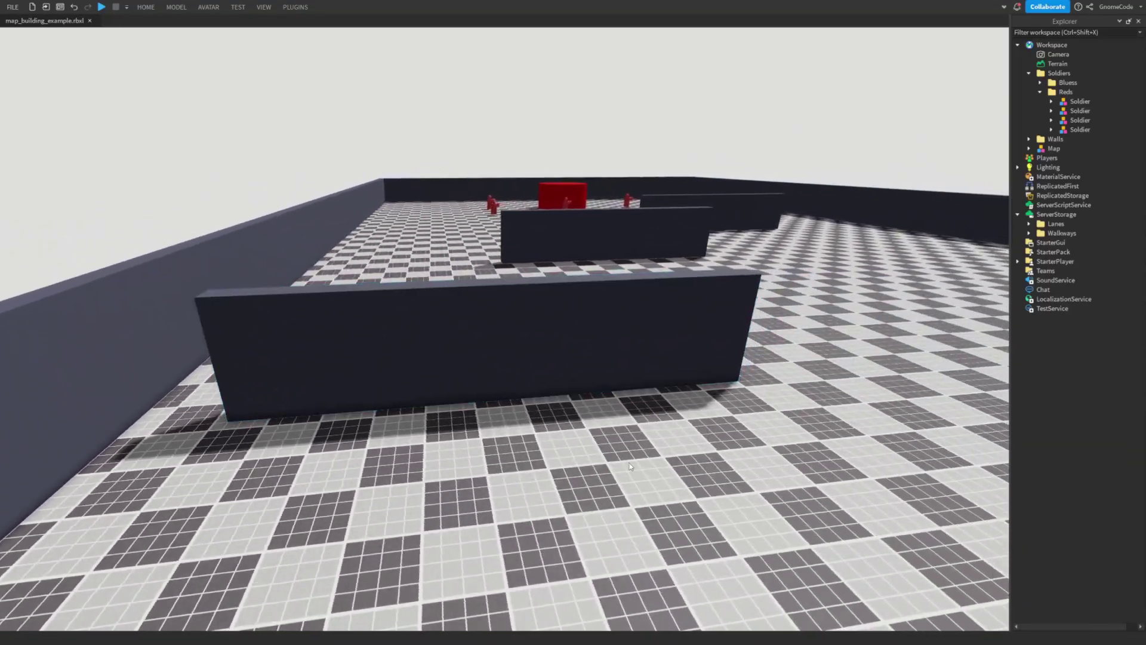
mouse_move(637, 397)
right_down()
mouse_move(562, 386)
mouse_move(608, 351)
right_up()
scroll(637, 396, down, 5)
scroll(585, 369, up, 3)
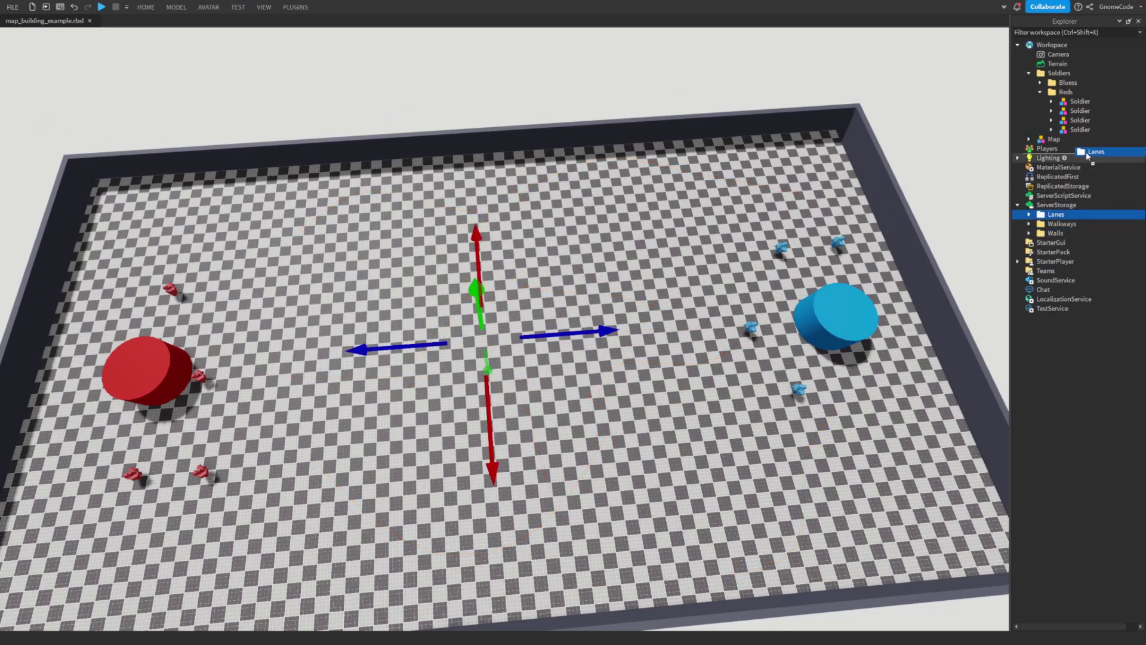
Step: Move the Lanes folder from ServerStorage into the Workspace to fill the arena with lane-forming blocks, then deselect it
drag(1063, 48, 1062, 46)
click(579, 116)
scroll(585, 329, down, 3)
key(a)
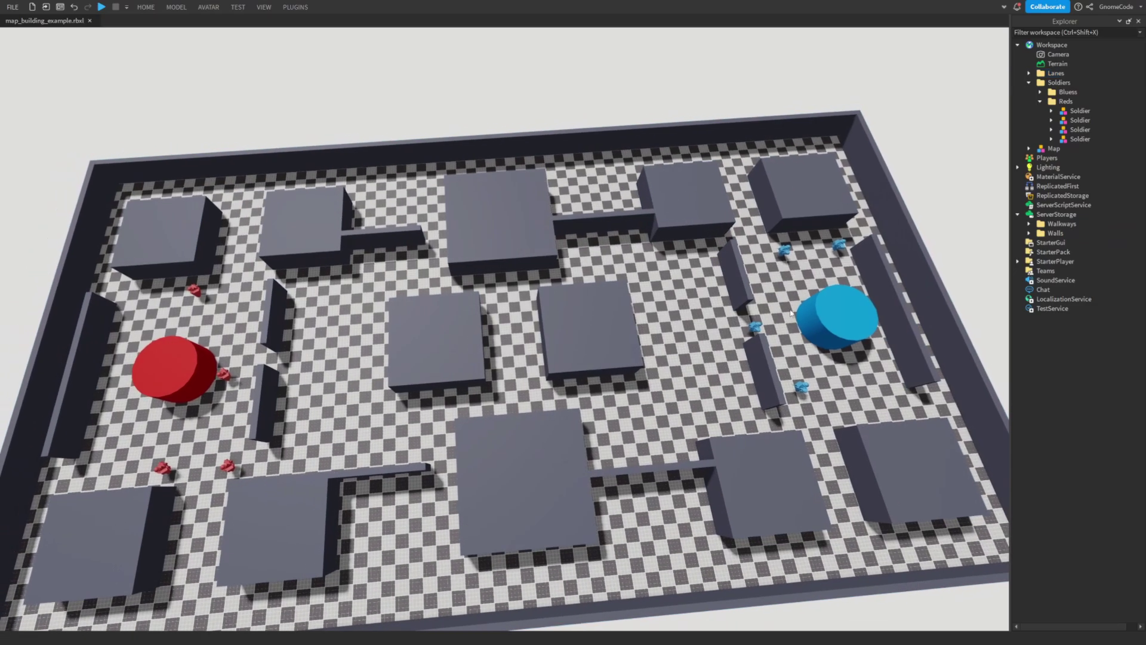
Step: Examine the lanes formed by the blocks between the red and blue bases, looking down the length of the arena
scroll(621, 406, up, 3)
mouse_move(625, 422)
right_down()
mouse_move(637, 427)
mouse_move(607, 418)
right_up()
scroll(637, 426, up, 2)
scroll(637, 426, down, 4)
key(d)
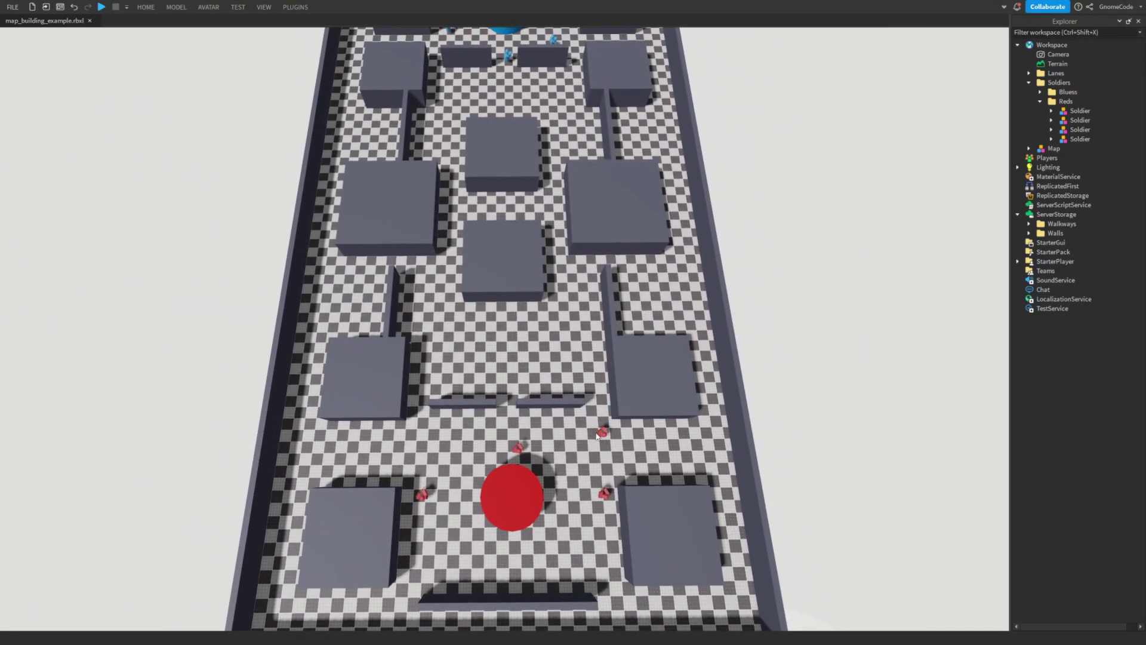
scroll(597, 416, up, 1)
key(d)
scroll(583, 413, down, 1)
key(d)
scroll(562, 322, down, 1)
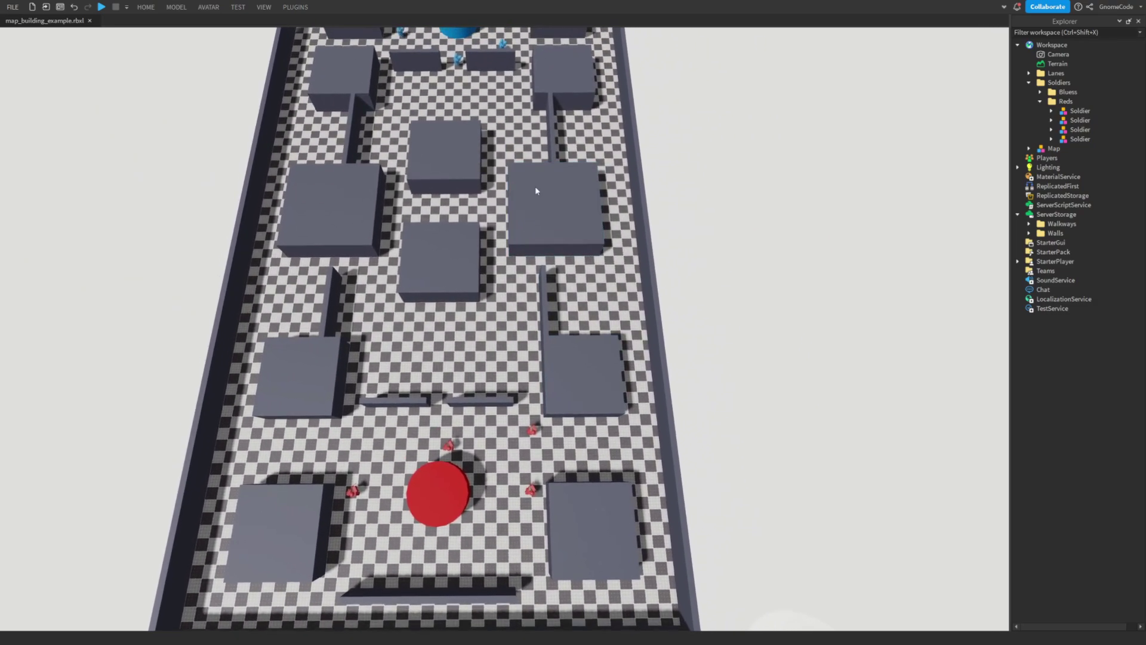
scroll(564, 421, up, 4)
scroll(565, 424, down, 4)
key(d)
scroll(561, 443, up, 3)
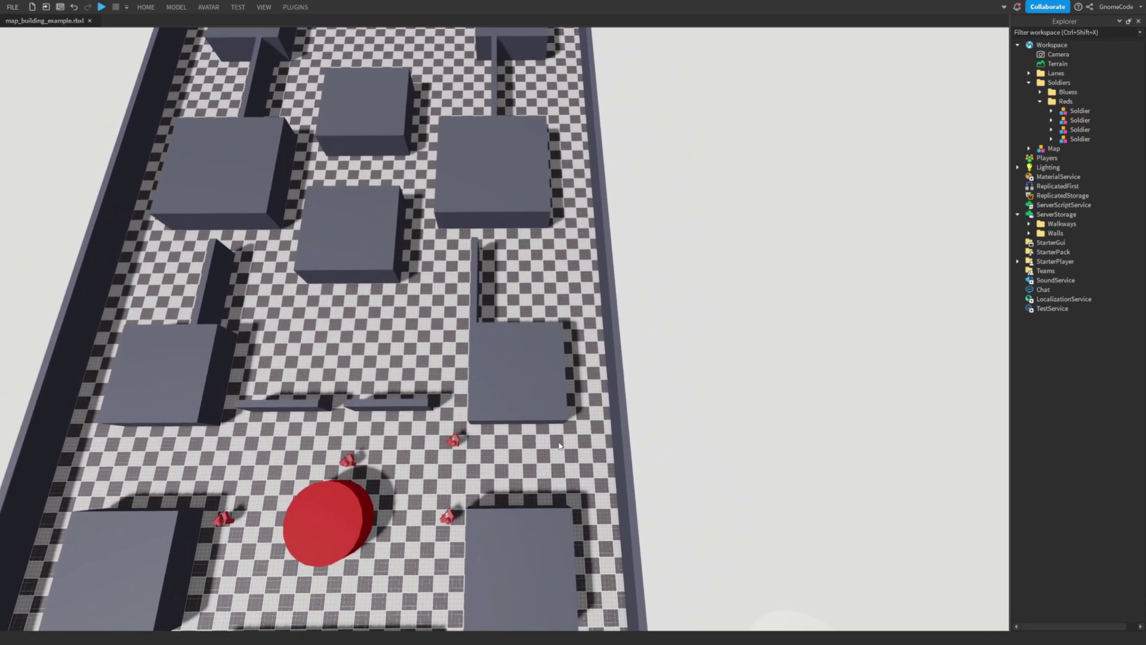
Step: Move a red soldier from beside its base into the outer lane alongside the arena wall and the large block
key(d)
drag(446, 444, 512, 403)
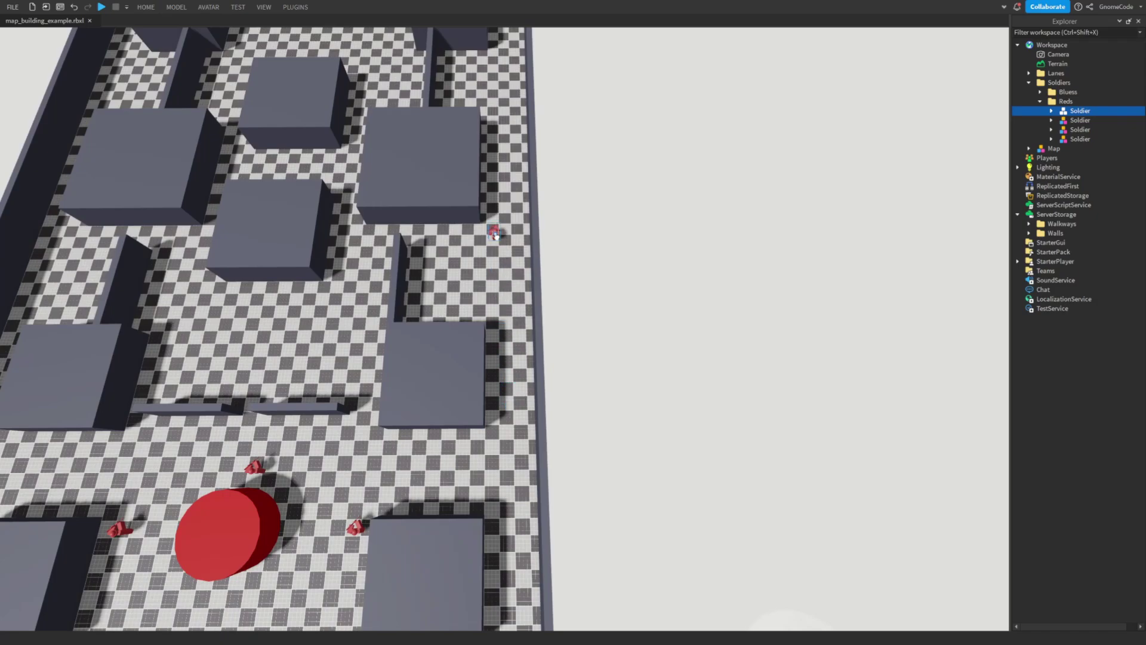
key(s)
drag(495, 235, 513, 145)
key(w)
right_drag(512, 145, 489, 265)
key(s)
click(489, 266)
Step: Advance the red soldier along the outer lane past the large block toward the blue side
key(d)
drag(486, 295, 592, 536)
key(s)
key(s)
right_drag(534, 588, 592, 536)
drag(592, 536, 587, 541)
right_drag(592, 536, 587, 541)
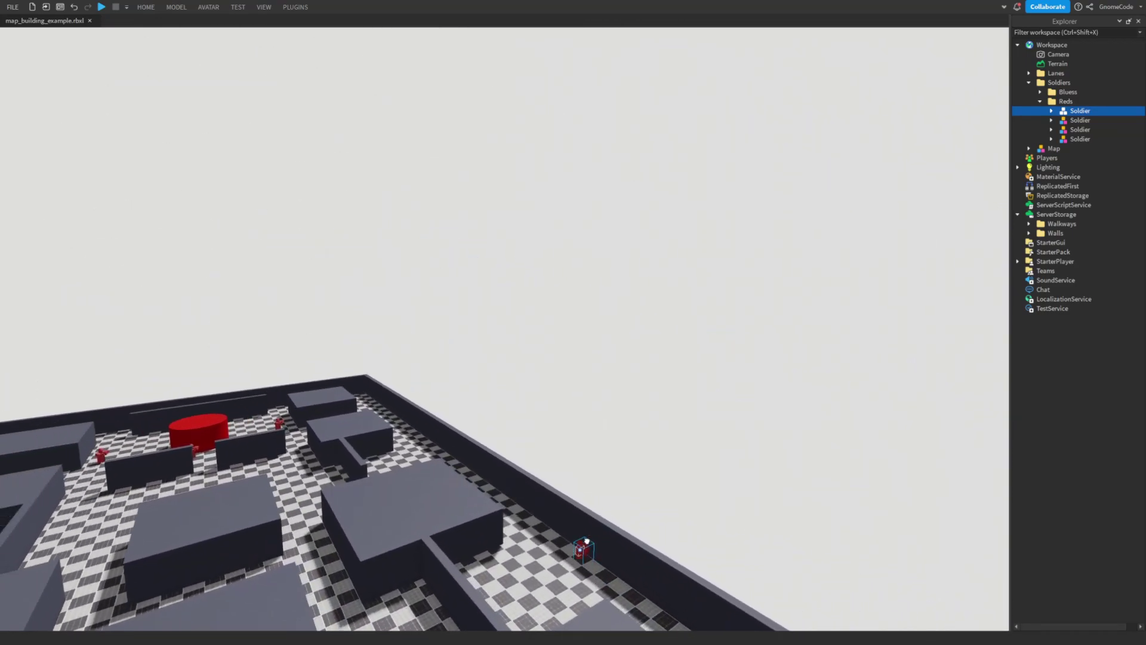
drag(587, 541, 600, 534)
right_drag(587, 541, 600, 534)
key(s)
Step: Bring the red soldier back into the middle lane, onto the open floor in front of the two centre blocks
drag(600, 534, 609, 418)
right_drag(600, 535, 609, 418)
mouse_move(609, 418)
mouse_down()
mouse_move(609, 387)
mouse_move(594, 482)
mouse_move(606, 400)
mouse_up()
right_drag(593, 482, 606, 401)
key(w)
drag(605, 401, 523, 391)
right_drag(605, 401, 523, 391)
drag(523, 392, 570, 380)
right_drag(523, 392, 599, 330)
key(s)
click(695, 263)
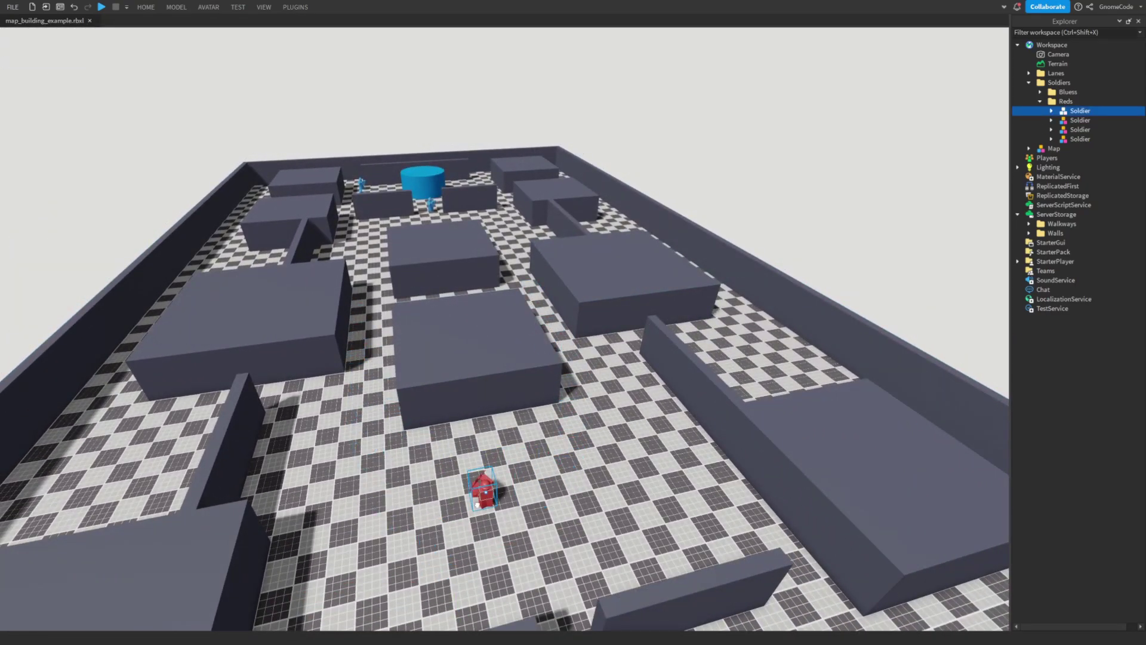
Step: Move the red soldier past the centre blocks into the gap between the connecting wall and the large block
scroll(373, 406, up, 3)
key(a)
right_drag(496, 399, 496, 402)
key(s)
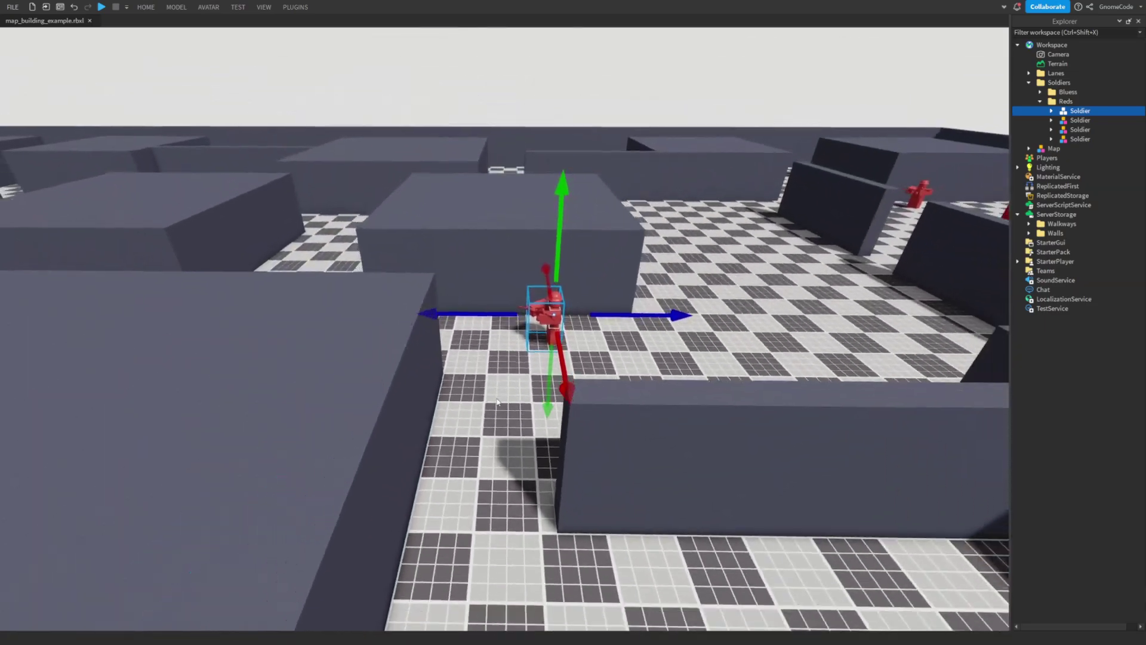
key(s)
drag(539, 314, 570, 401)
right_drag(563, 497, 570, 401)
drag(570, 401, 570, 389)
right_drag(570, 401, 570, 389)
drag(570, 388, 567, 389)
right_drag(571, 388, 568, 388)
key(w)
drag(568, 389, 514, 512)
right_drag(504, 544, 514, 512)
drag(514, 511, 557, 475)
right_drag(515, 512, 556, 475)
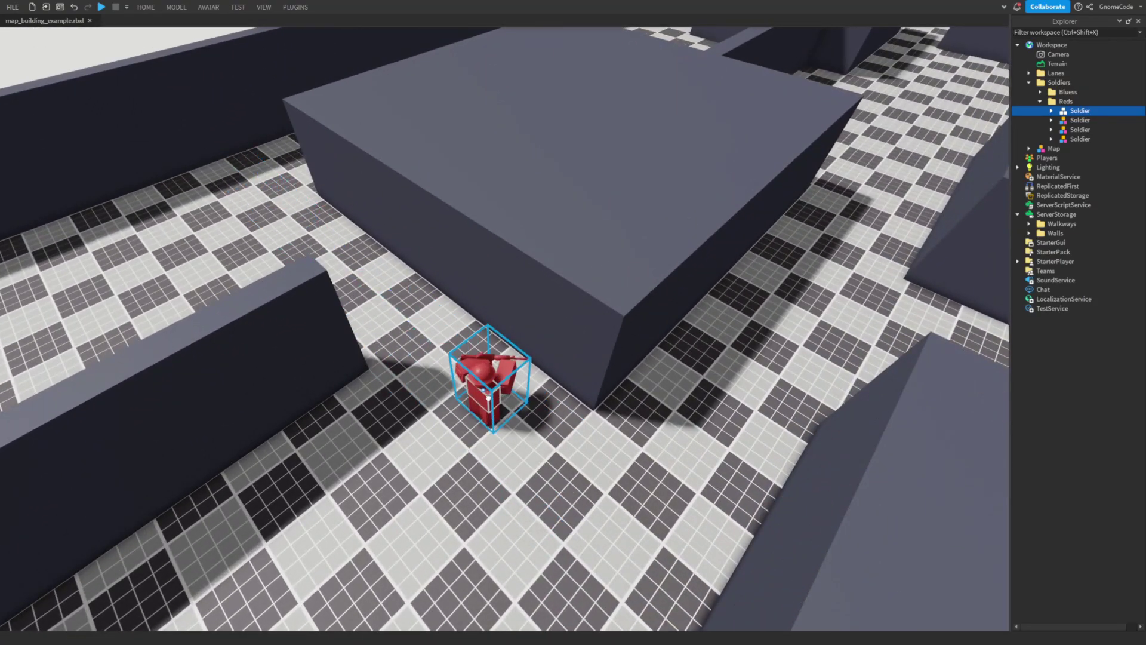
Step: Return the red soldier through the lanes to the red base, behind the two low cover walls
drag(488, 397, 570, 463)
right_drag(488, 398, 570, 464)
key(s)
drag(570, 463, 631, 323)
right_drag(570, 464, 632, 322)
drag(631, 323, 649, 332)
right_drag(631, 322, 649, 333)
drag(650, 332, 595, 448)
right_drag(555, 287, 594, 447)
drag(595, 448, 594, 448)
right_drag(595, 447, 595, 448)
key(d)
drag(595, 448, 595, 448)
right_drag(595, 447, 595, 448)
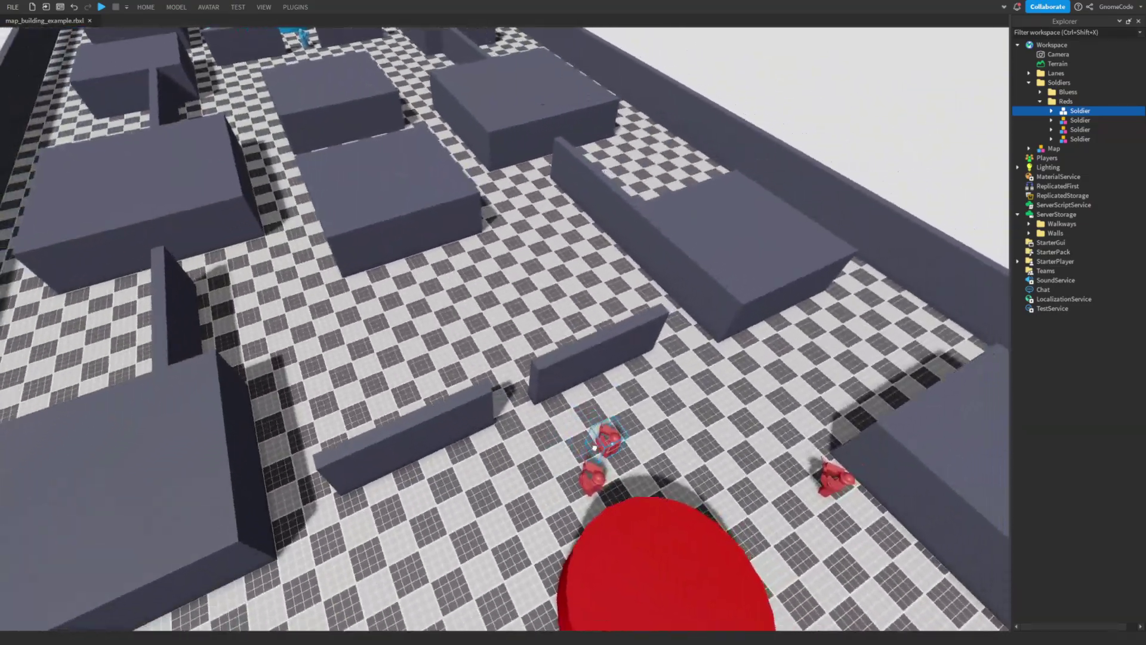
Step: Place the red soldier on the open floor near the red base and deselect it
key(s)
drag(594, 448, 420, 512)
right_drag(608, 396, 607, 392)
click(661, 168)
key(d)
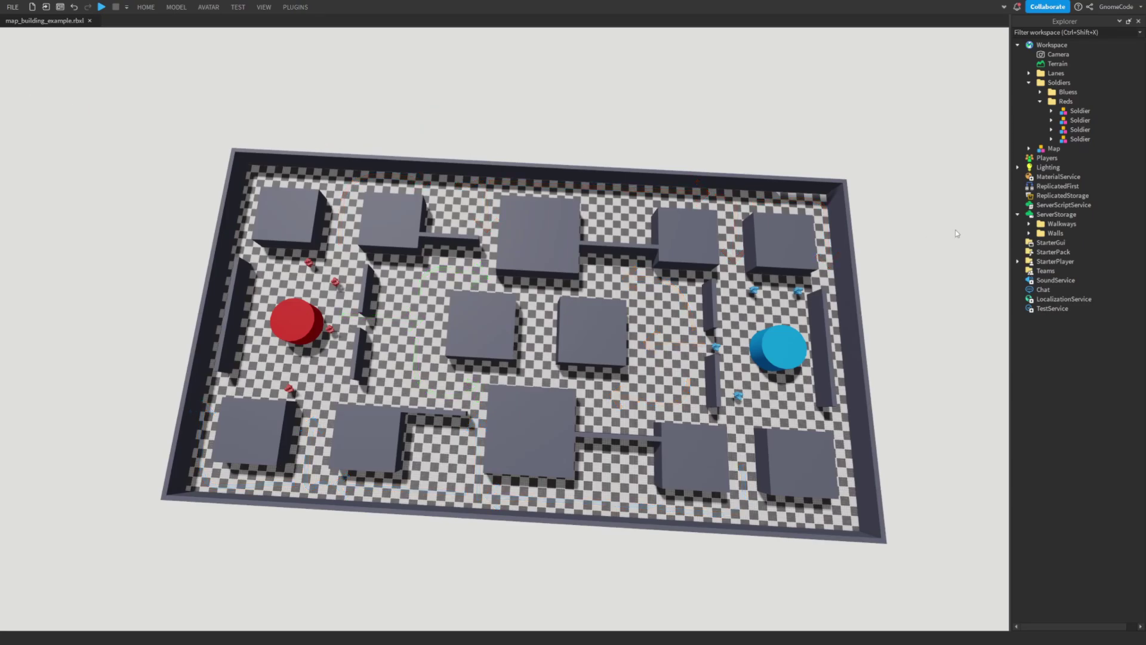
Step: Move the Walkways folder from ServerStorage into the Workspace to add stairs and raised walkways, then deselect it
scroll(949, 235, up, 10)
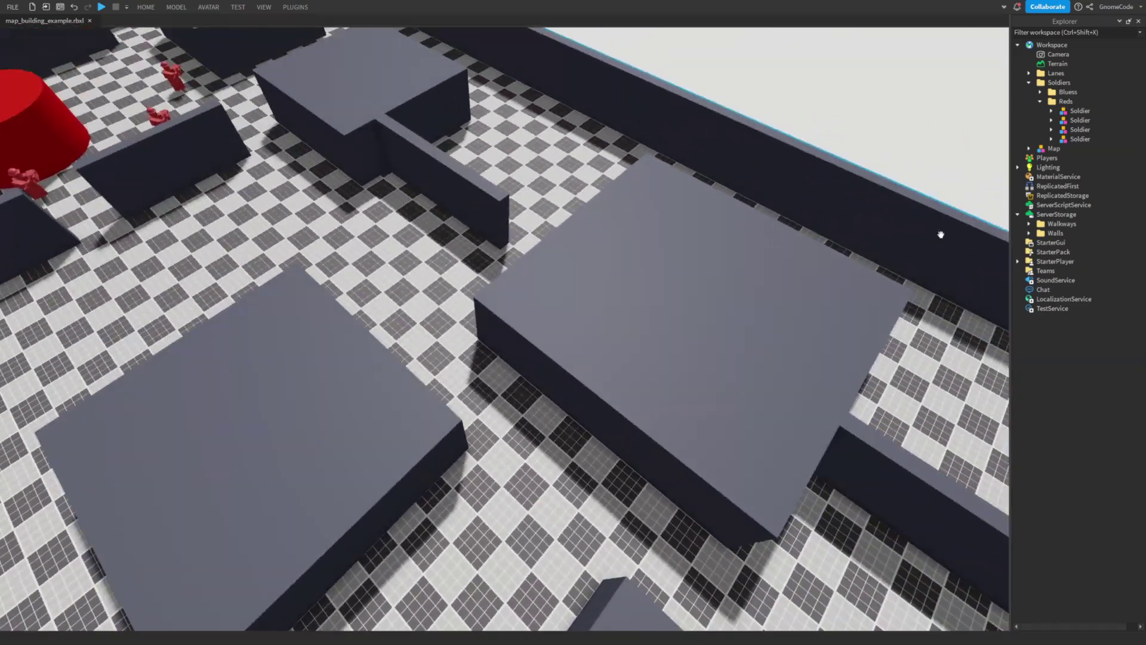
scroll(947, 239, down, 4)
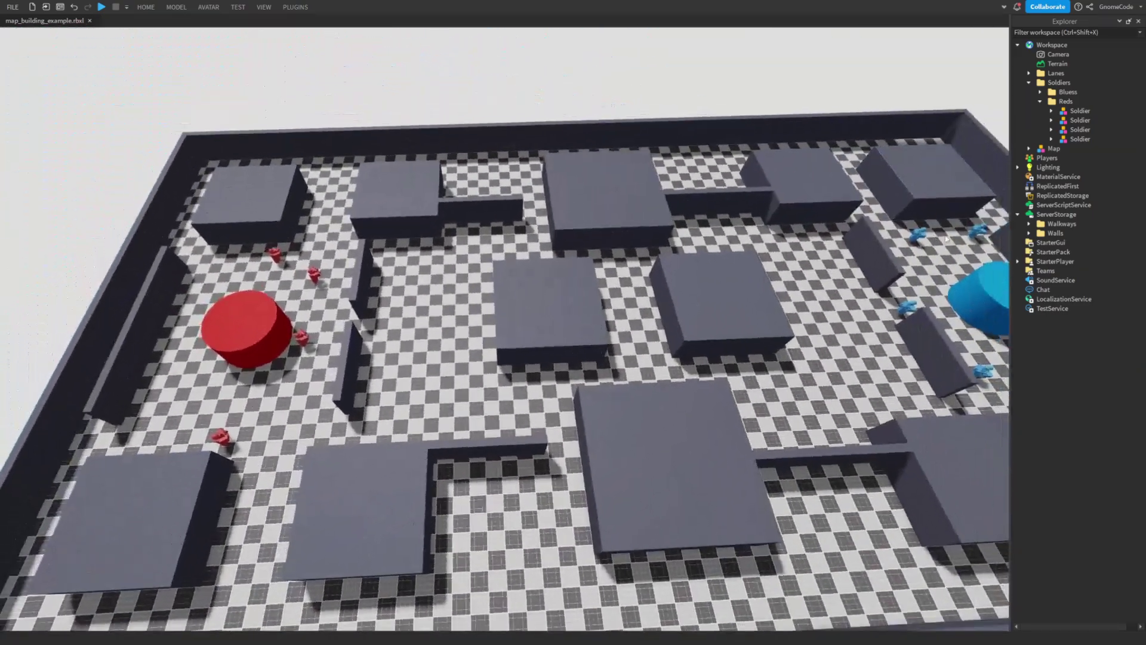
scroll(946, 239, down, 2)
drag(1076, 69, 1057, 45)
click(662, 98)
Step: Place a red soldier on top of the raised block with stairs near the red base, then deselect it
right_drag(782, 370, 833, 397)
key(w)
key(s)
scroll(776, 362, down, 4)
drag(793, 365, 527, 273)
right_drag(527, 272, 526, 272)
key(w)
scroll(527, 272, down, 5)
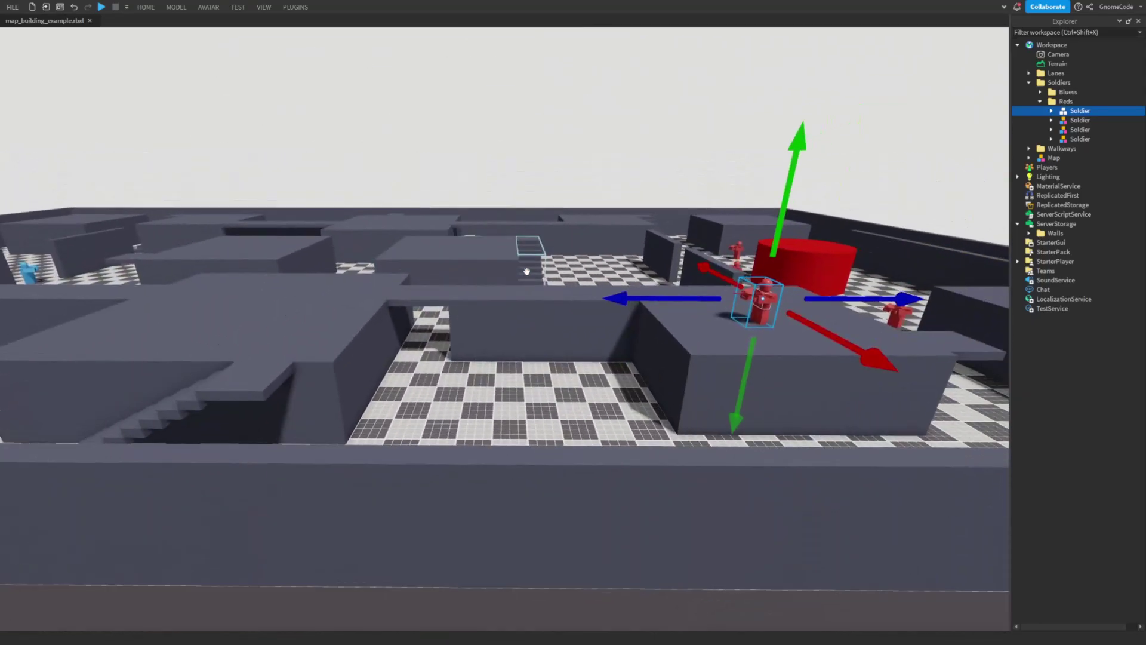
click(540, 153)
Step: Examine the elevated red soldier's vantage point over the red base and the connecting walkway
key(w)
key(d)
key(s)
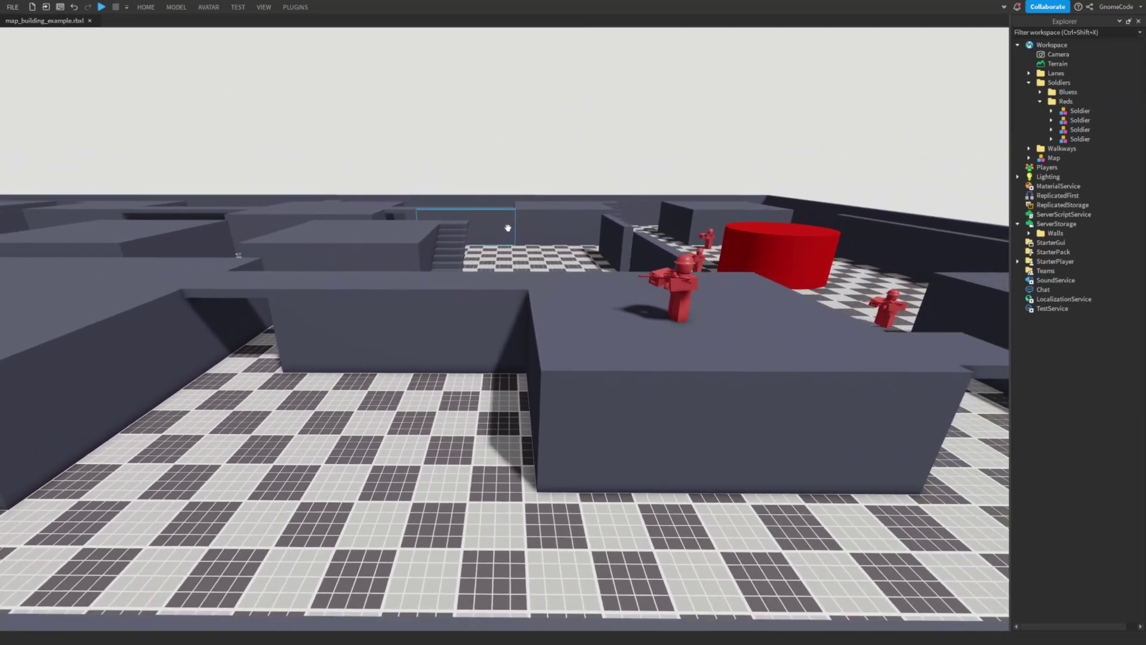
key(a)
right_drag(507, 227, 528, 229)
key(s)
key(d)
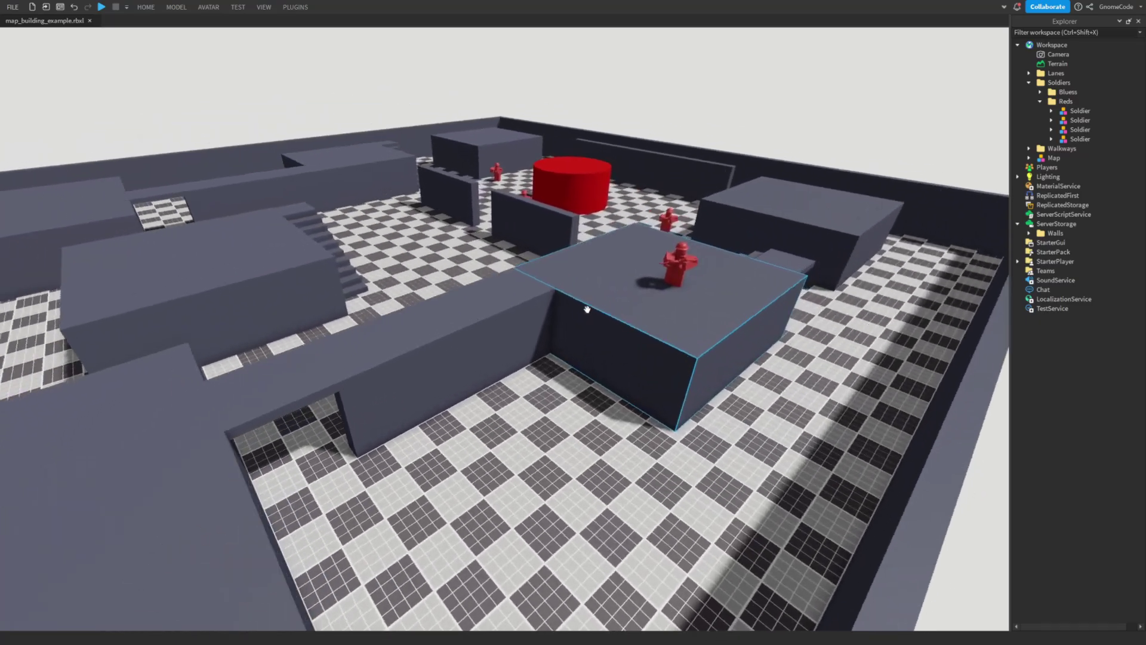
right_drag(586, 307, 548, 341)
Step: Examine the stairs and raised walkways across the whole arena from above and from several angles
key(d)
key(a)
key(w)
key(s)
key(w)
key(s)
key(d)
key(w)
key(s)
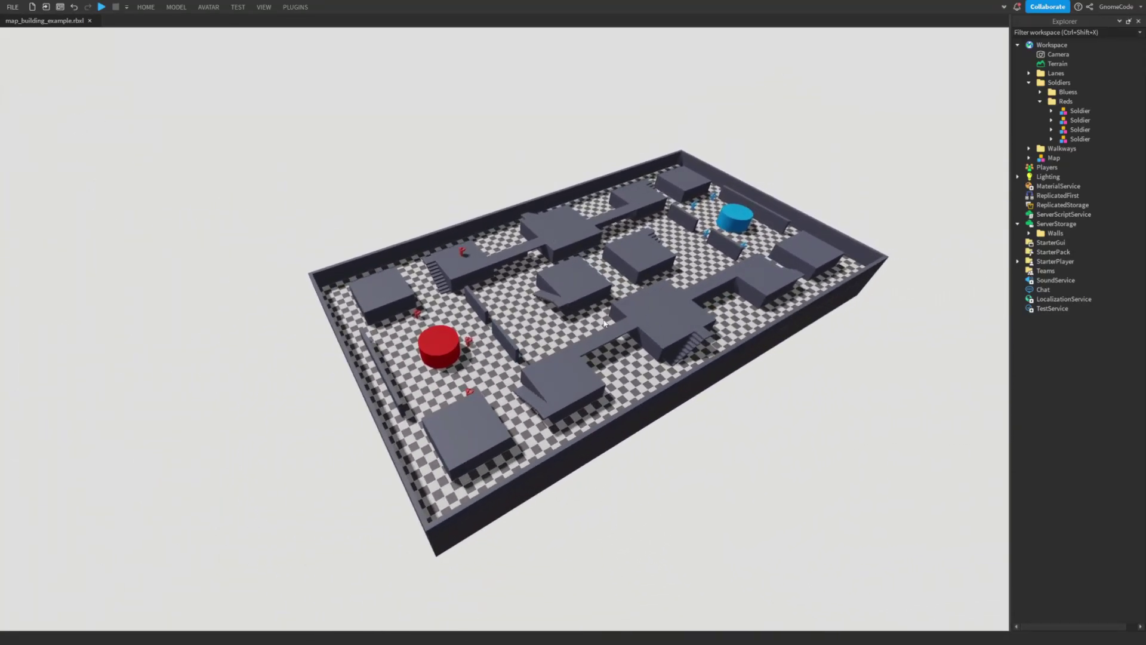
key(w)
right_drag(651, 307, 652, 310)
key(d)
key(s)
key(s)
key(d)
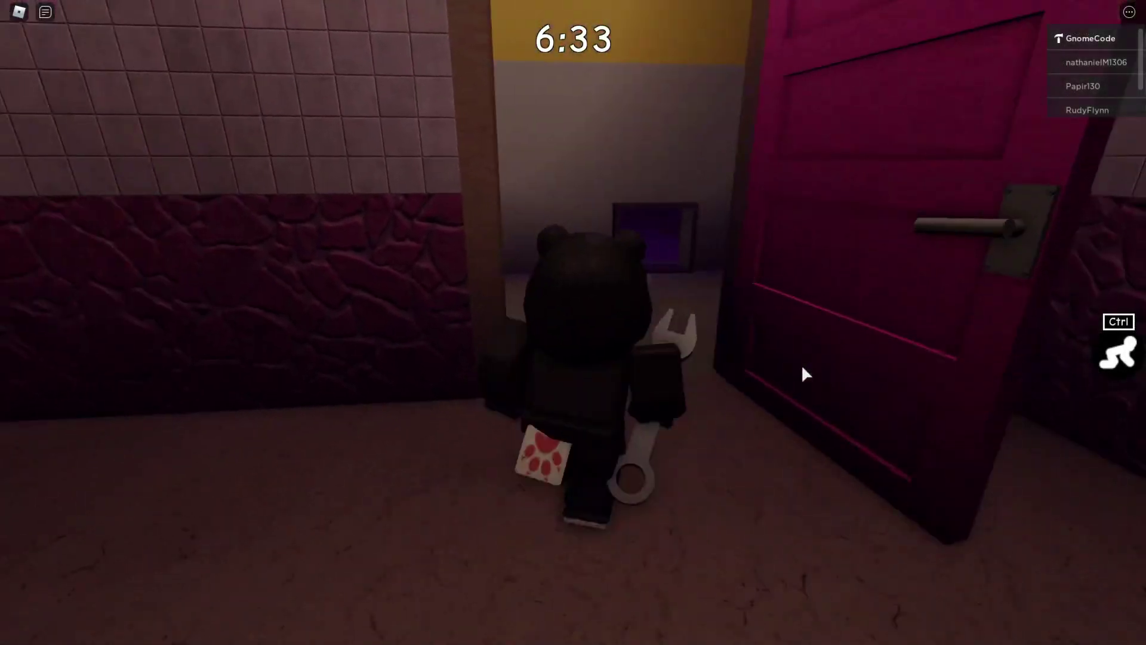
key(w)
right_drag(802, 367, 800, 340)
key(ctrl)
key(w)
key(ctrl)
key(w)
key(w)
key(a)
key(w)
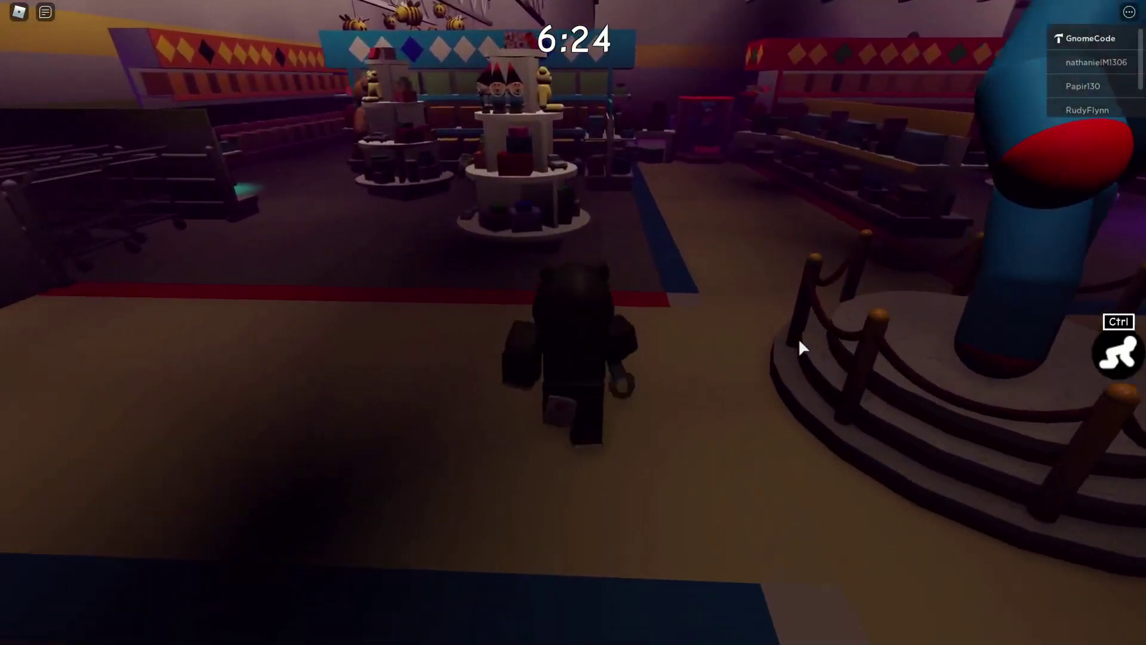
key(w)
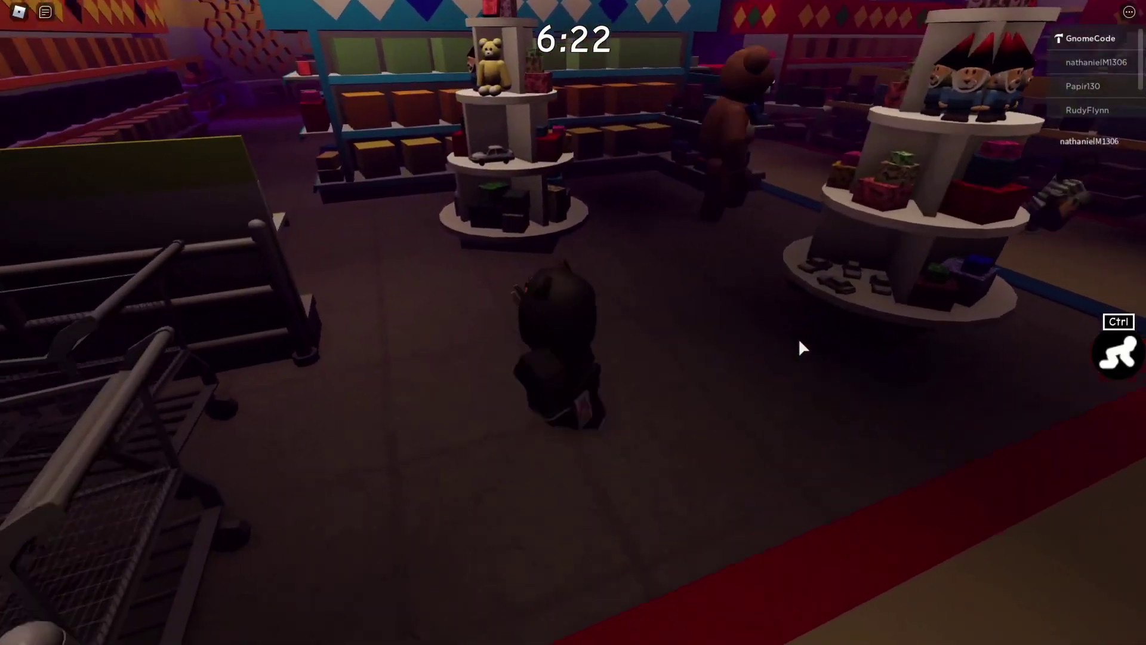
key(w)
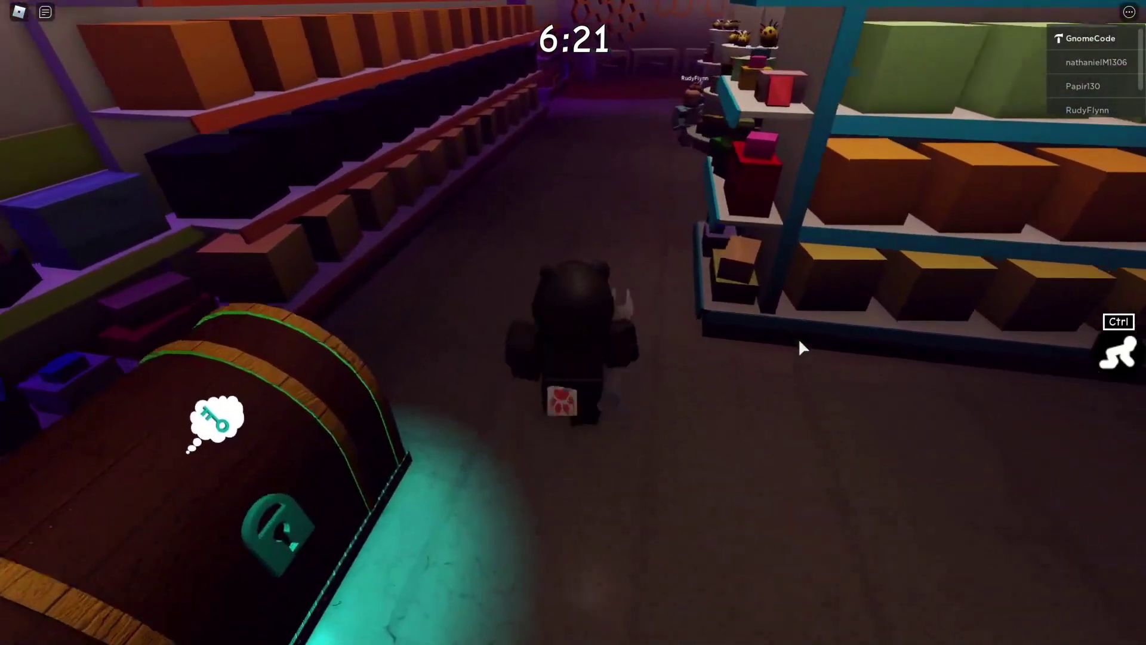
key(w)
key(a)
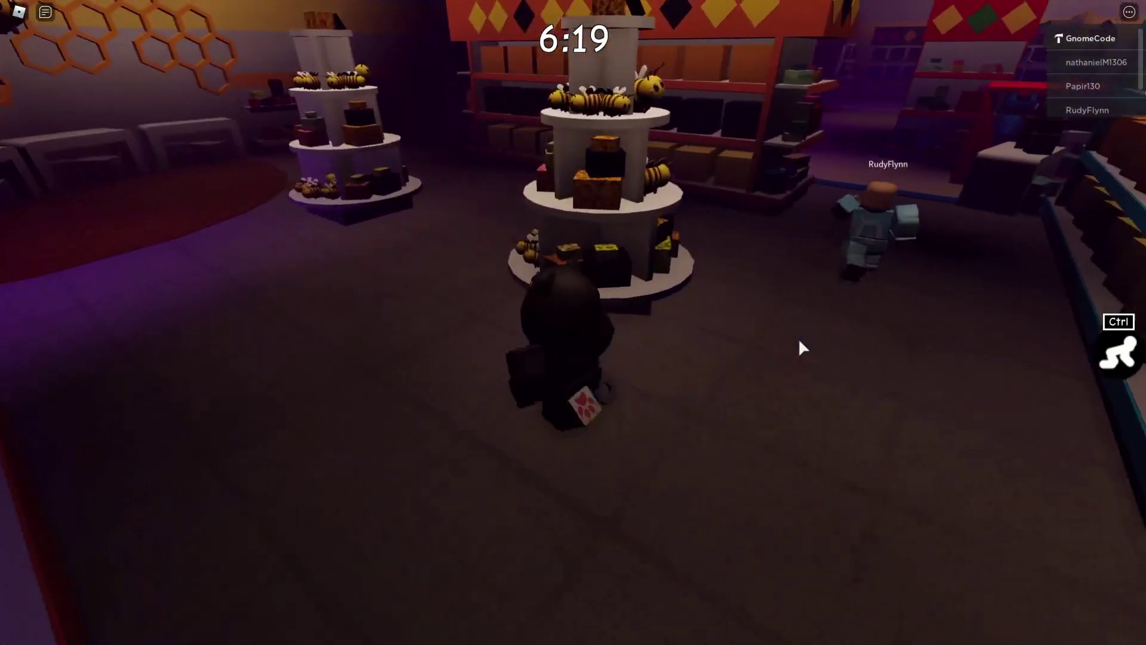
key(w)
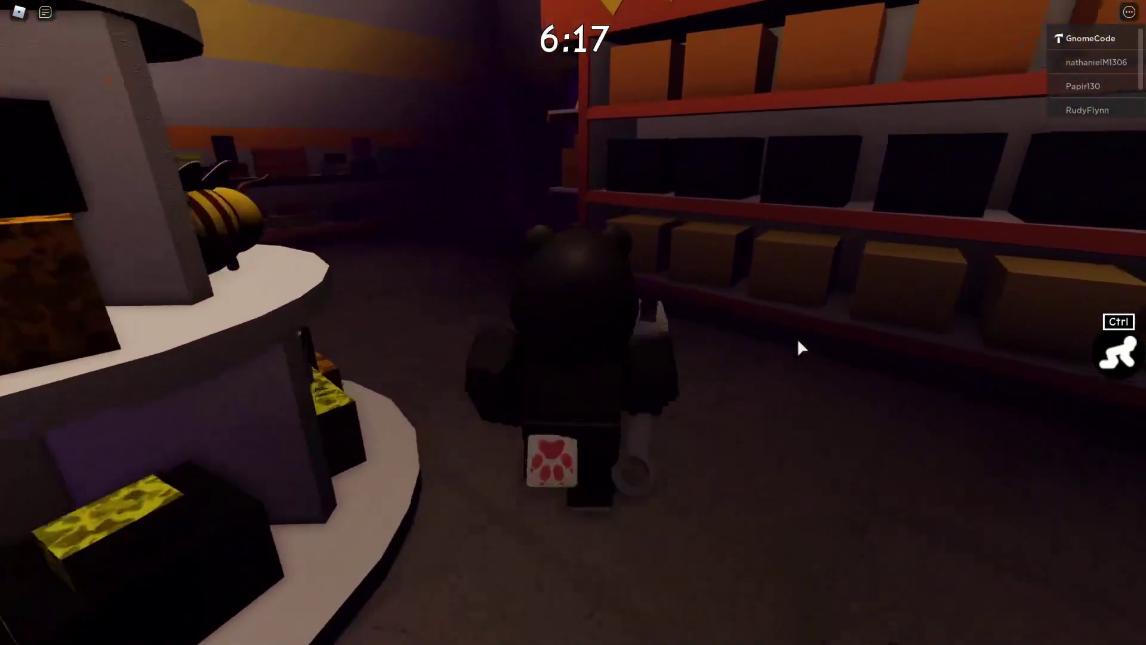
key(w)
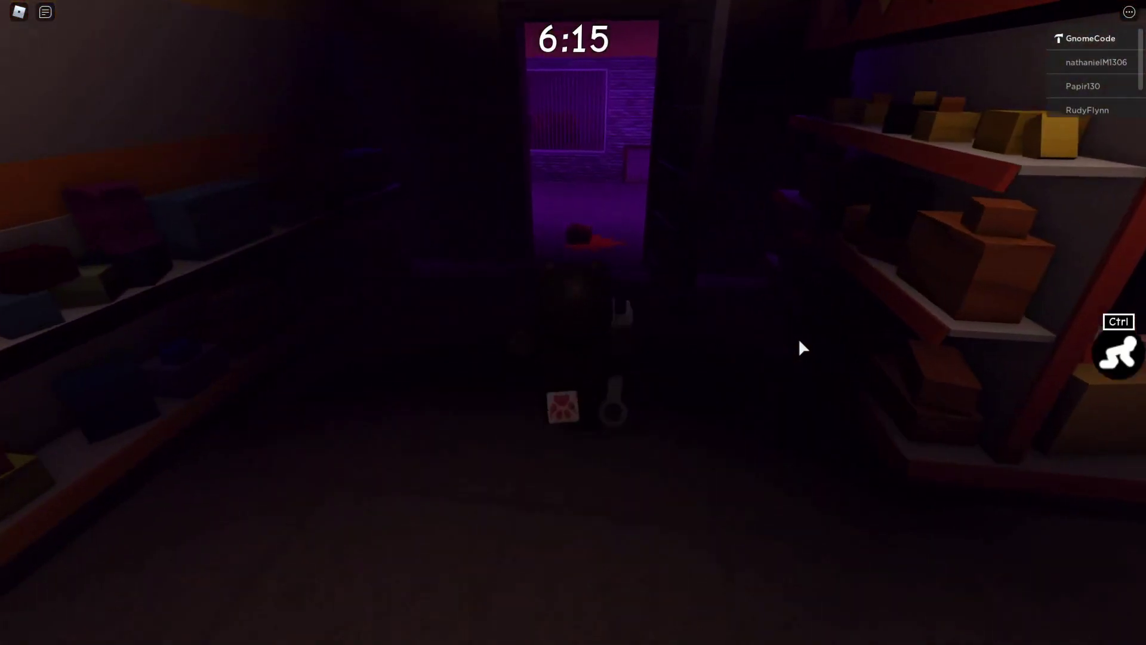
key(w)
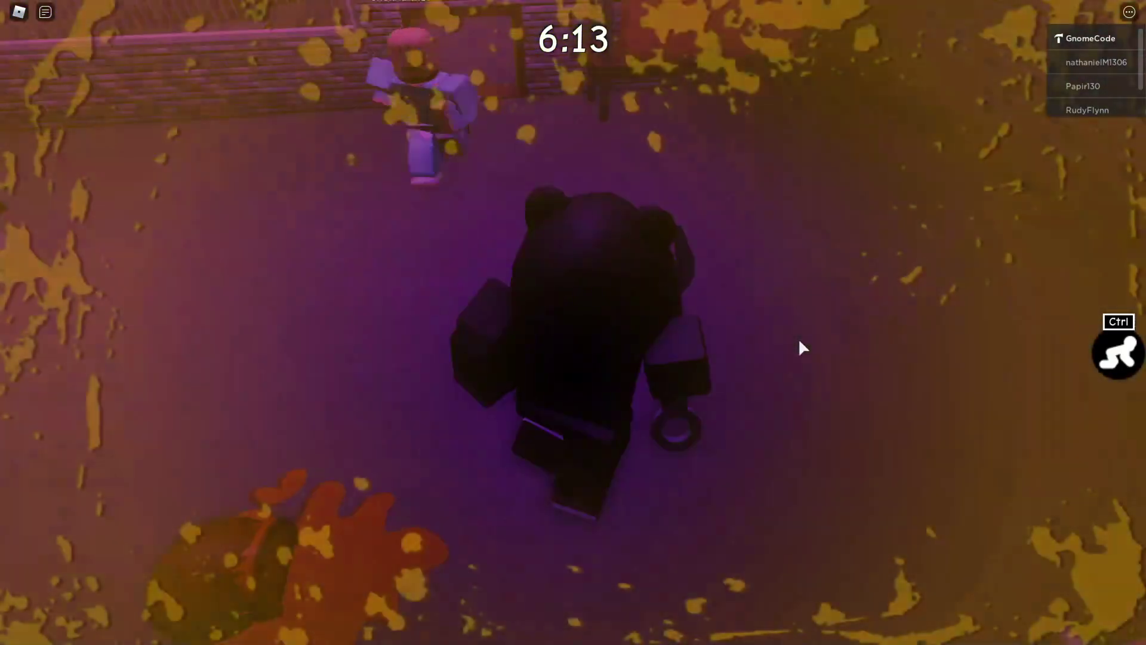
right_drag(799, 341, 799, 341)
key(w)
key(space)
key(w)
key(w)
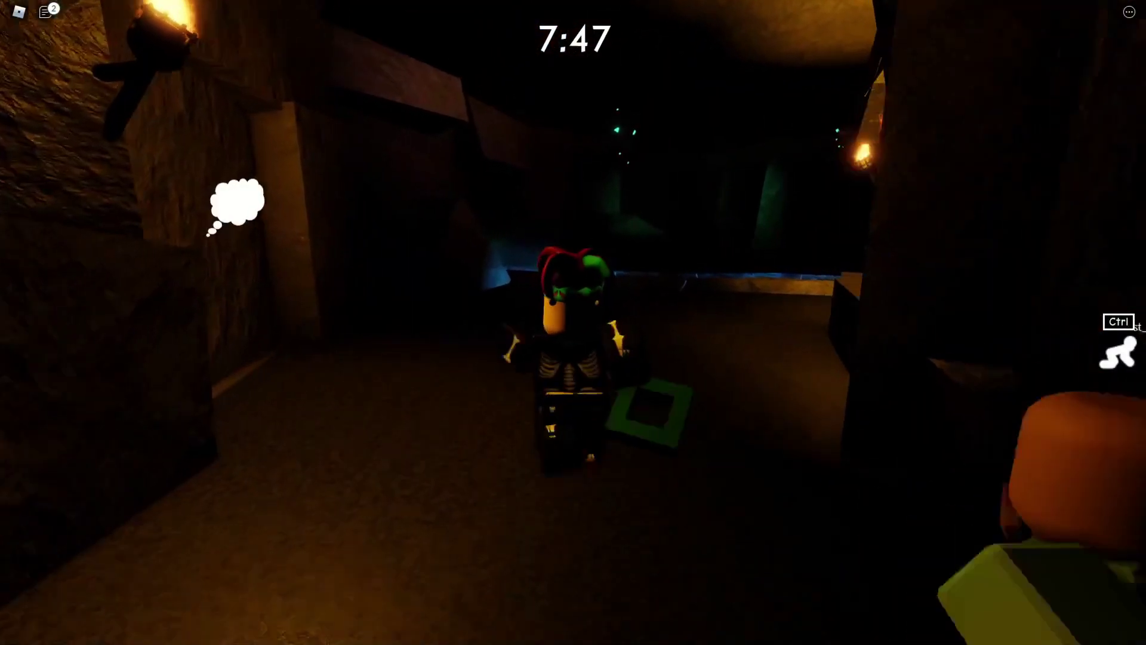
key(w)
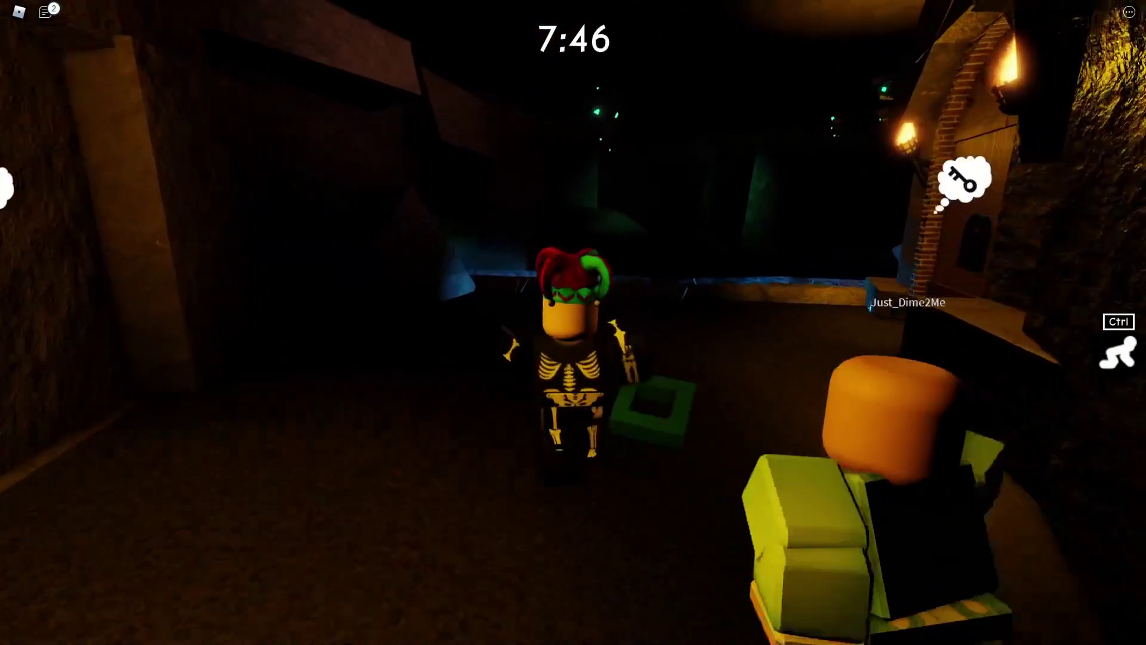
key(w)
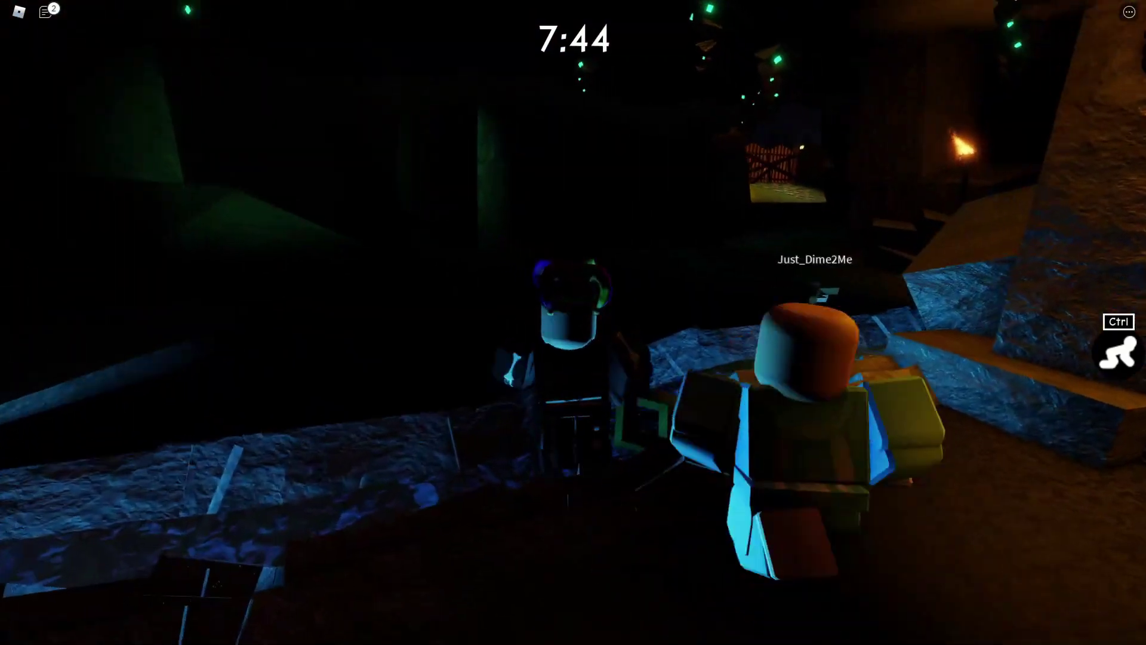
key(w)
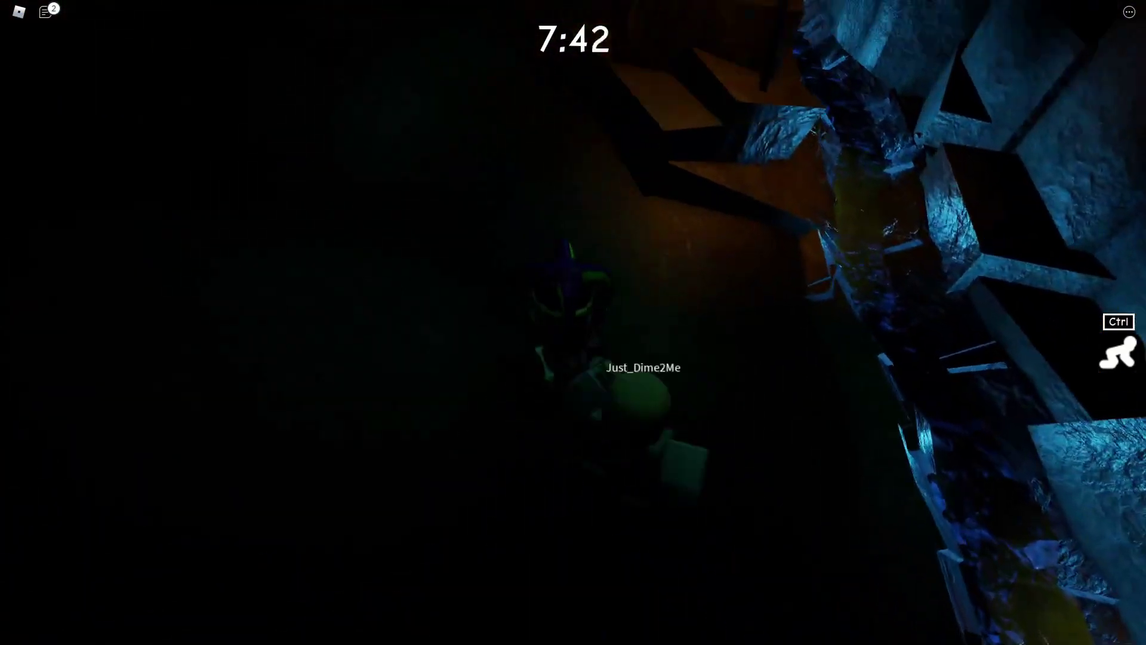
key(w)
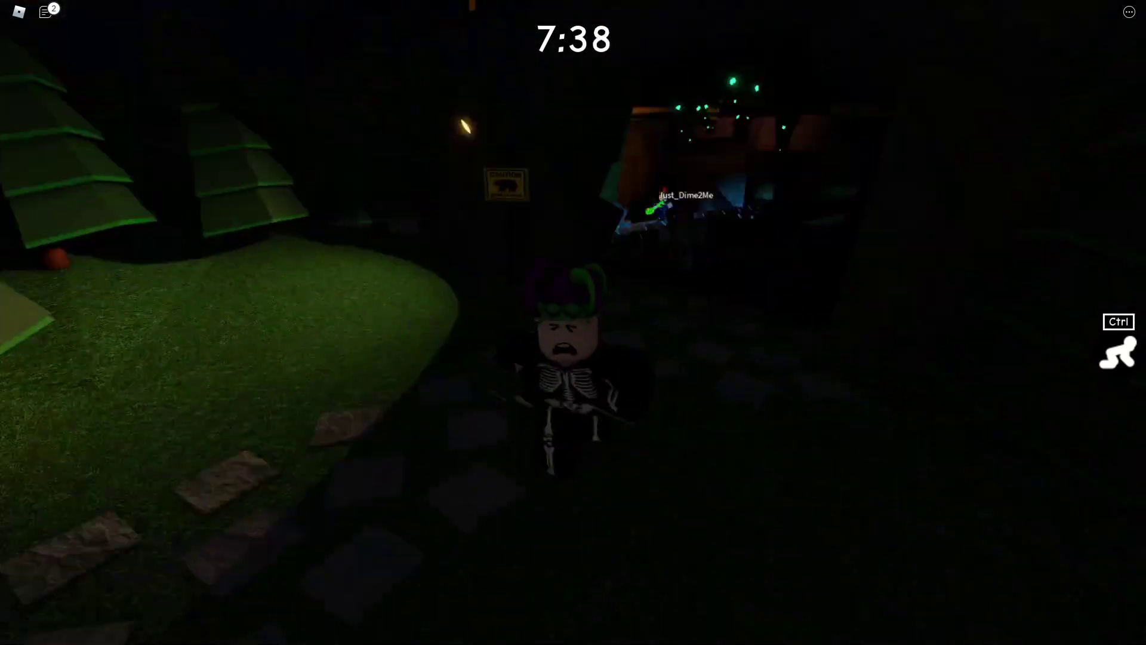
key(d)
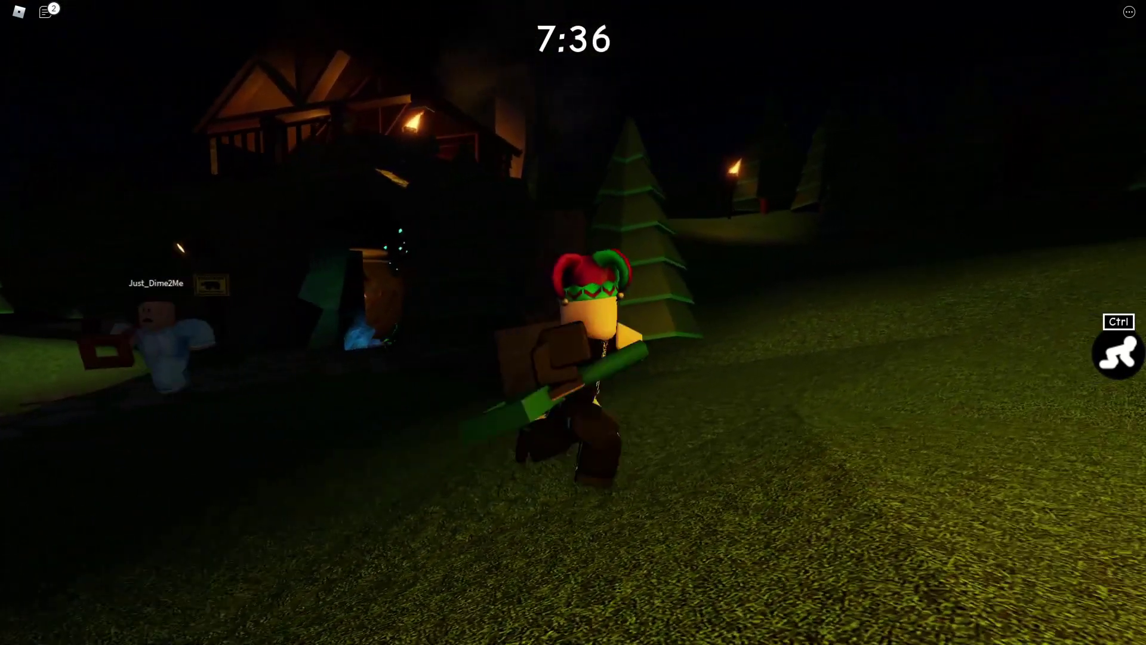
key(w)
key(w)
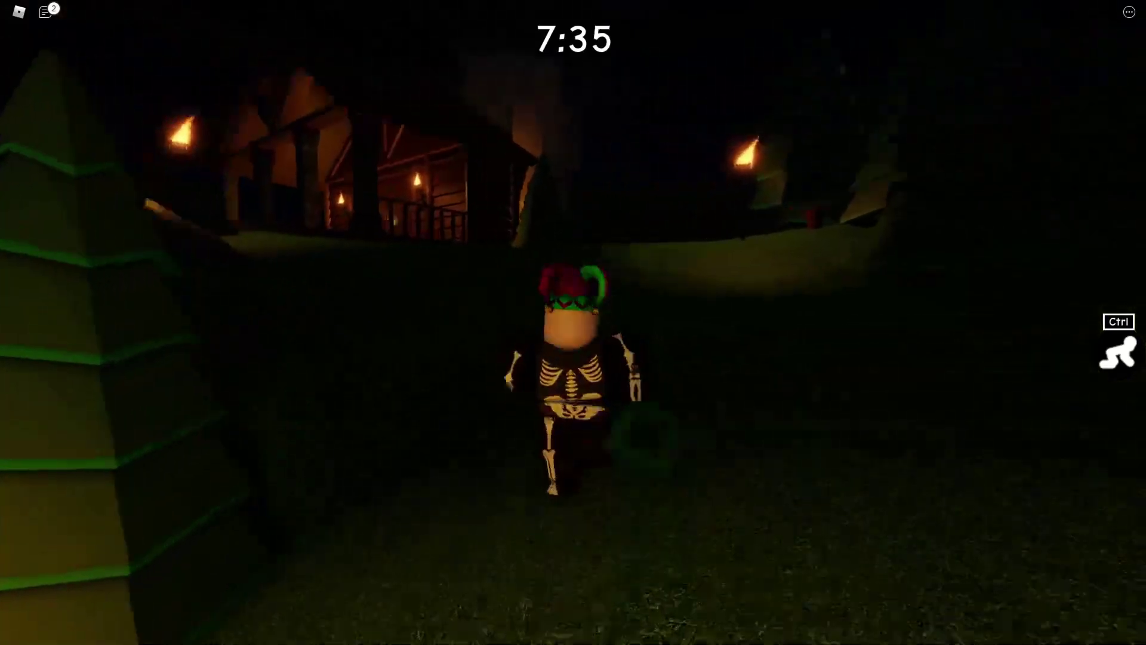
key(w)
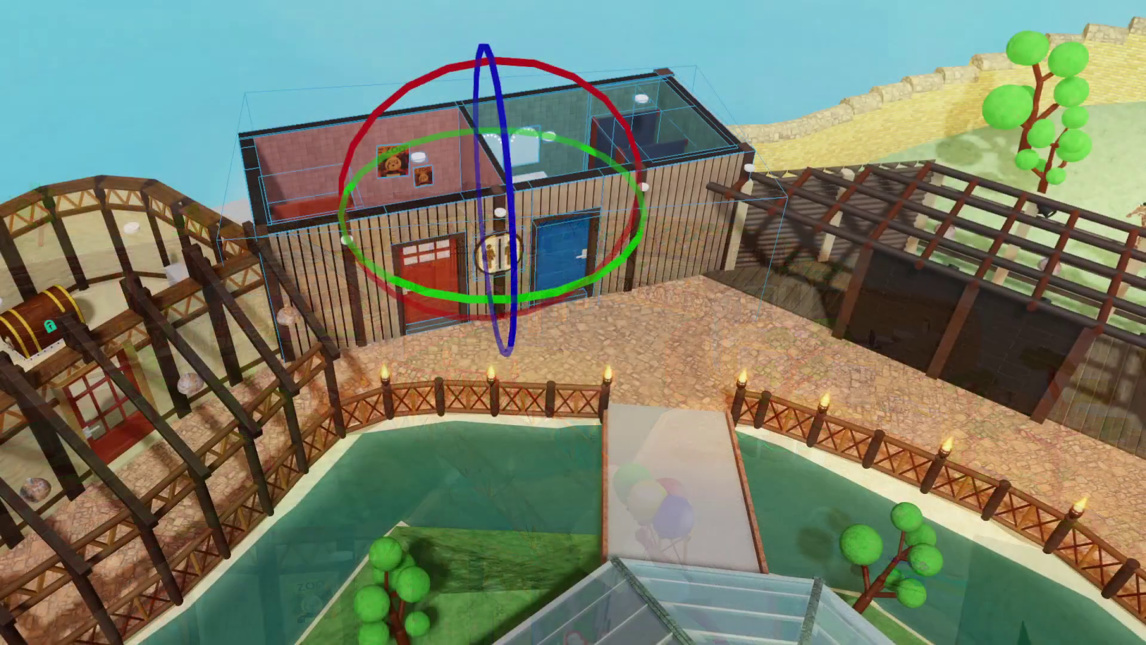
Step: Rotate the building with the red and blue doors about its vertical axis and select the food stall for rotation
drag(558, 295, 395, 289)
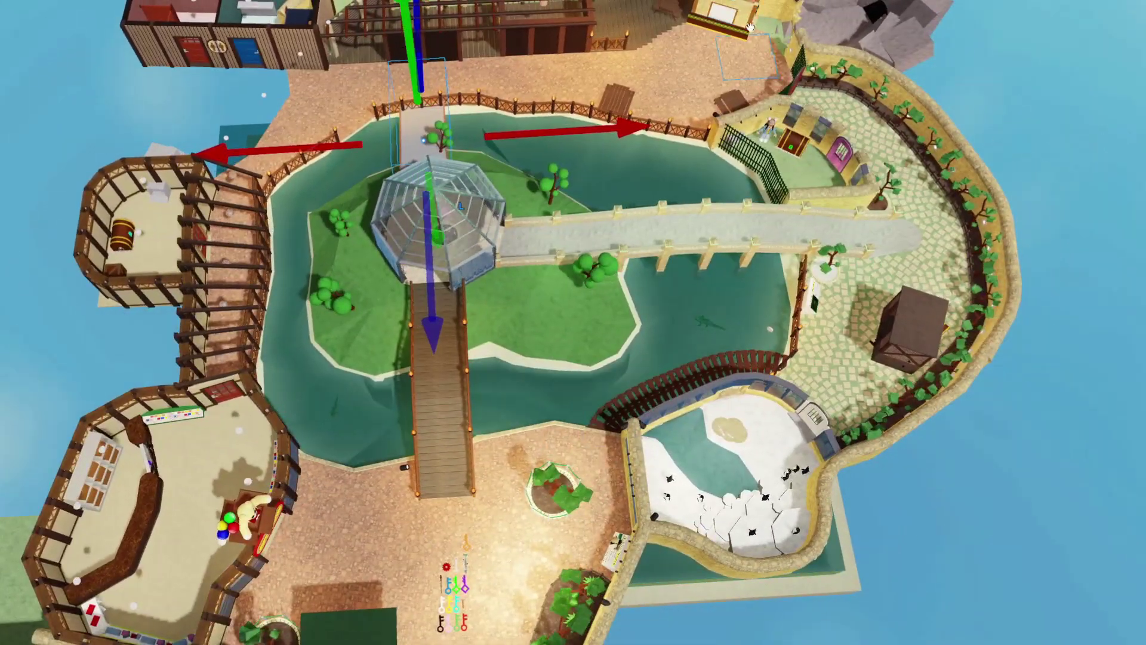
click(749, 27)
key(ctrl+4)
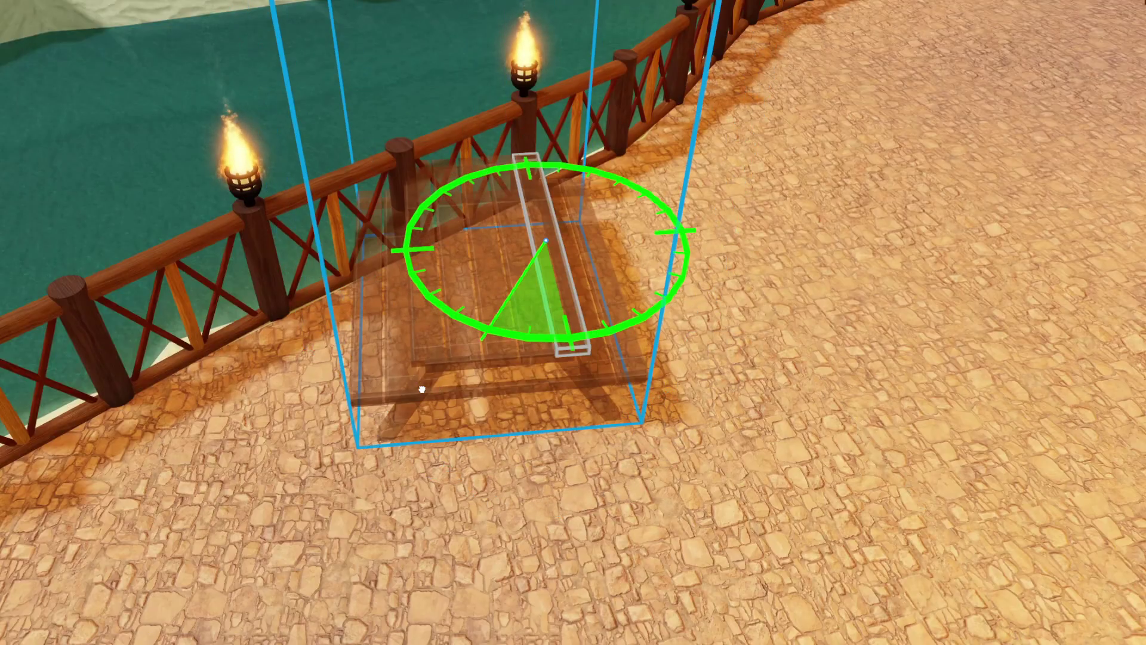
Step: Rotate the picnic table about its vertical axis and slide it along its own length beside the lake fence
drag(615, 360, 527, 399)
key(ctrl+2)
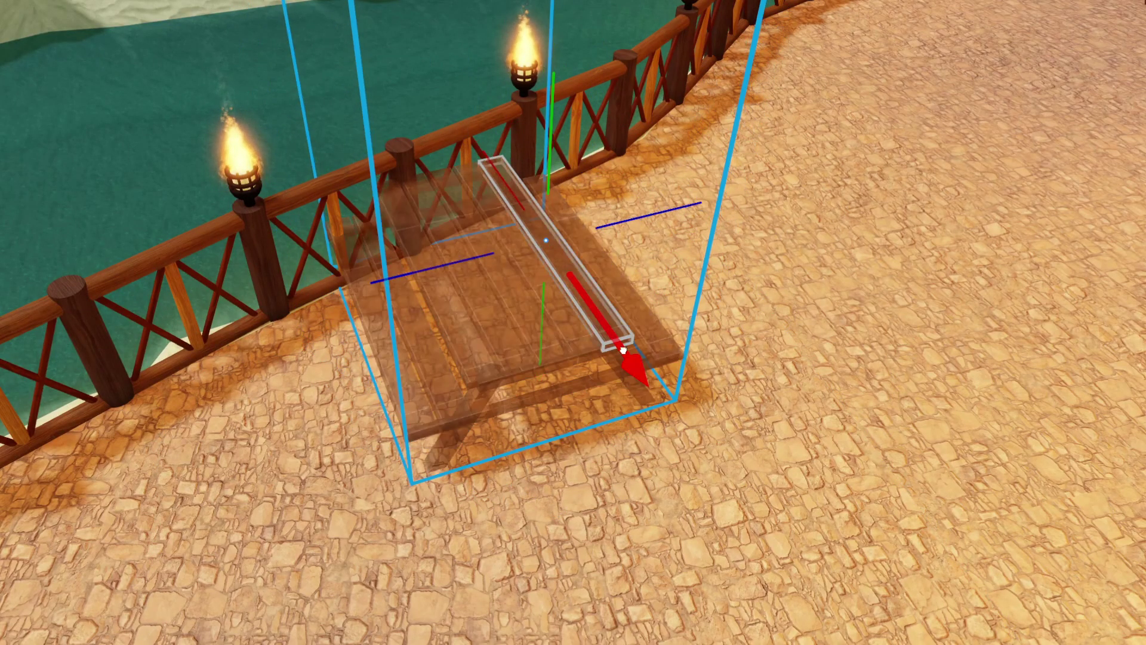
drag(623, 349, 627, 389)
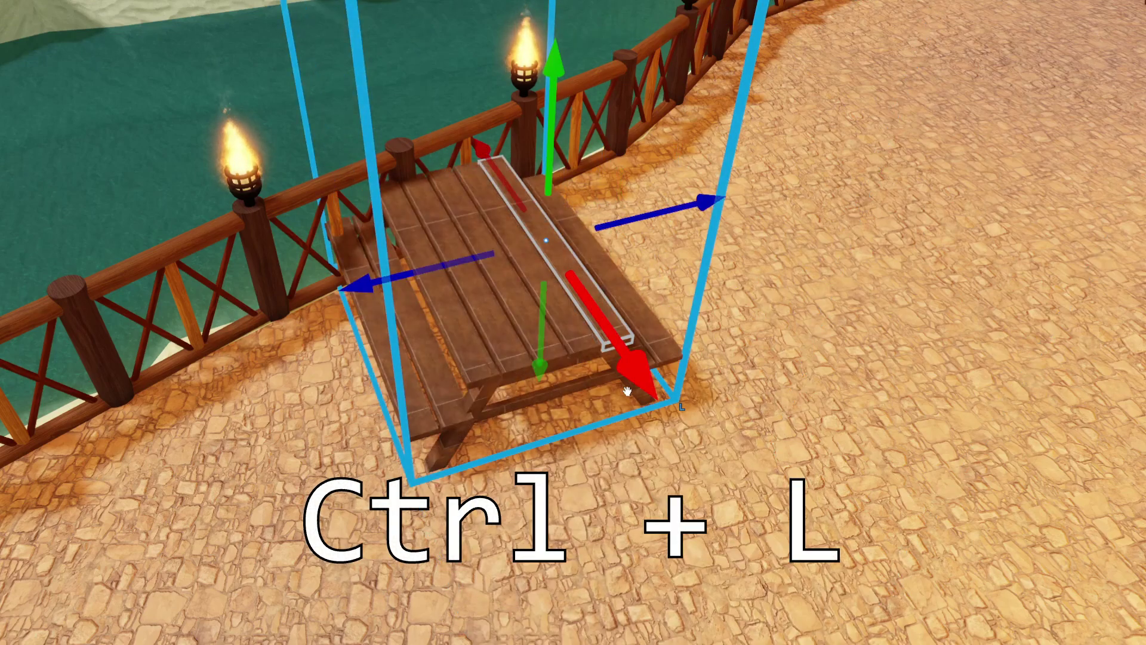
drag(653, 274, 650, 344)
scroll(525, 342, down, 3)
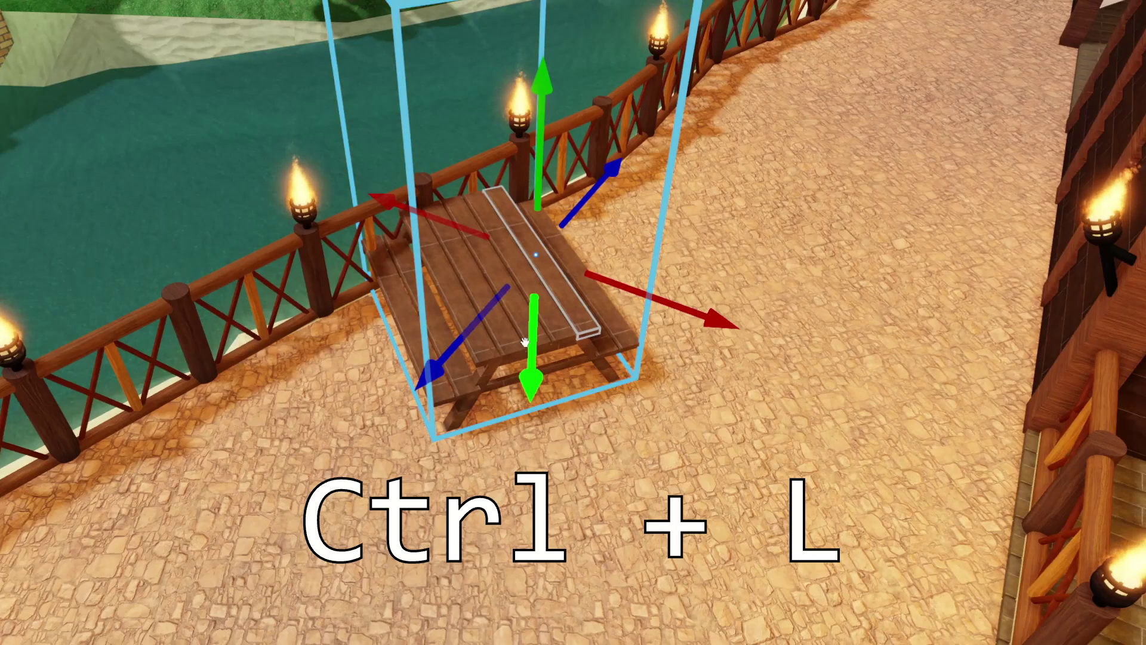
Step: Toggle the move handles between local and world axes and reposition the picnic table across the paved path
key(ctrl+l)
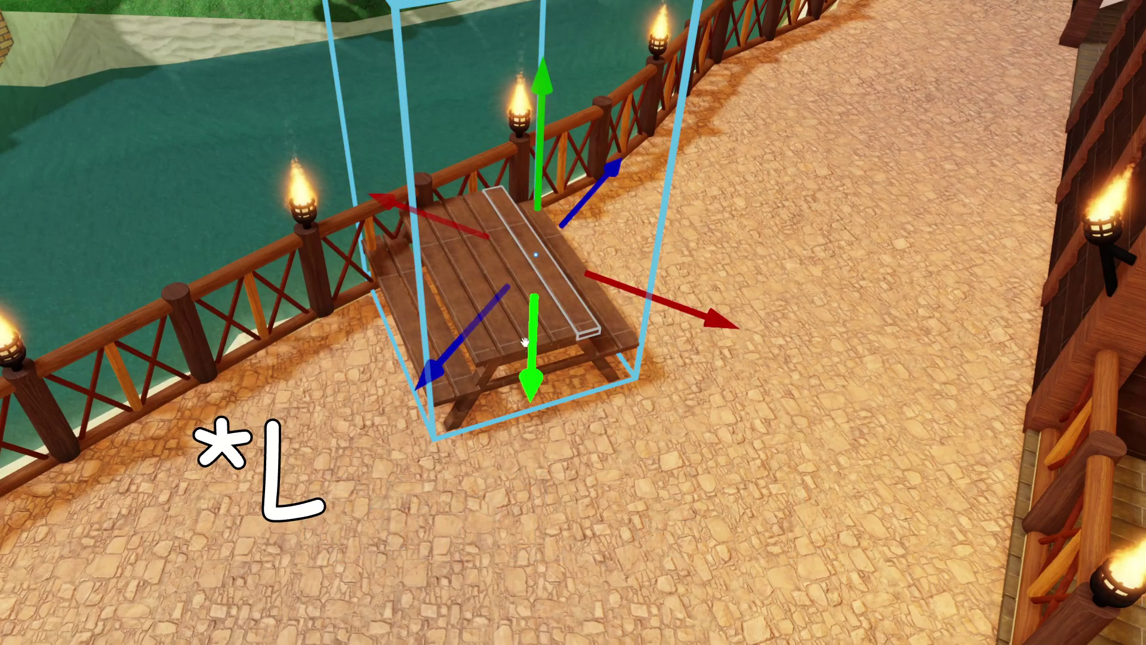
key(ctrl+l)
drag(588, 340, 591, 371)
drag(620, 233, 647, 136)
key(ctrl+l)
drag(694, 184, 779, 211)
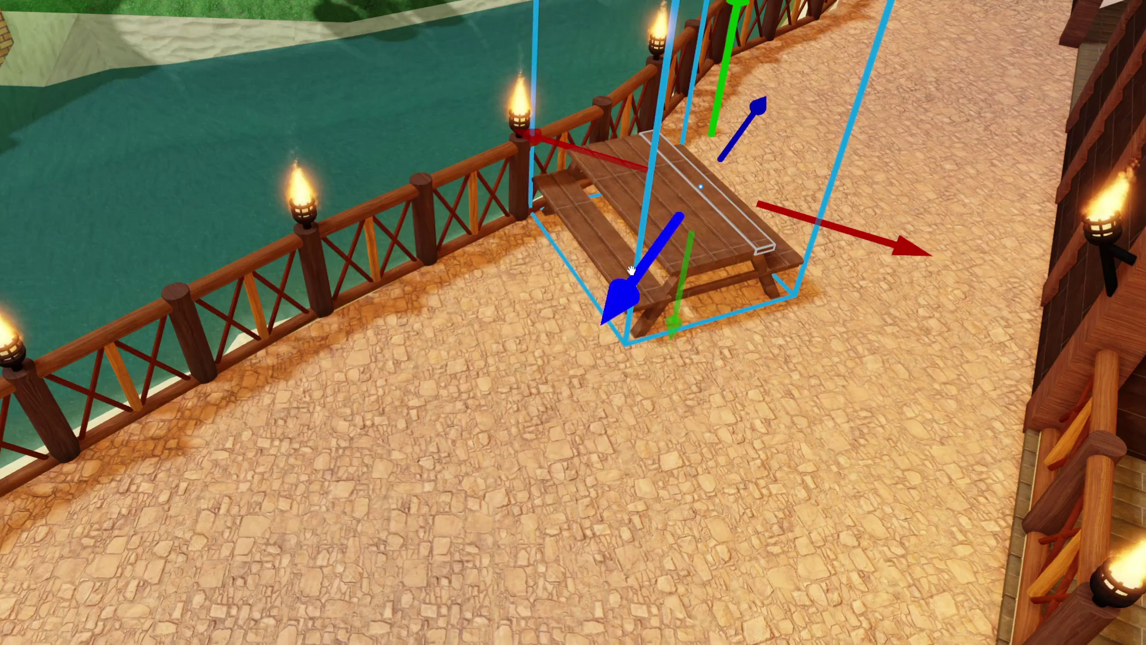
drag(654, 257, 507, 422)
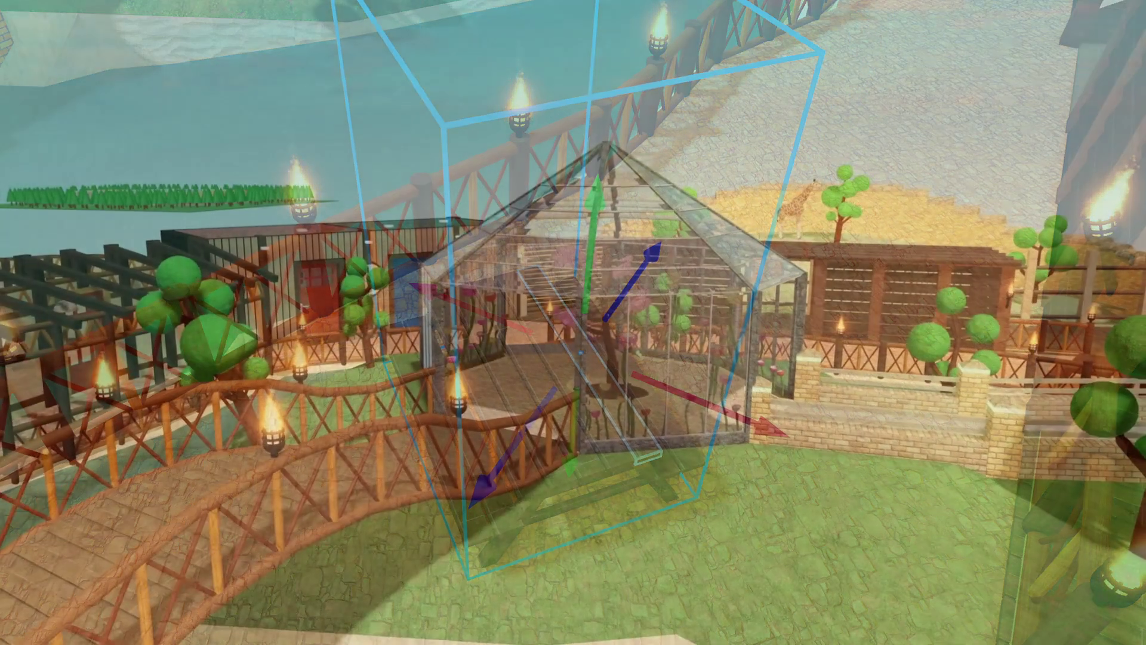
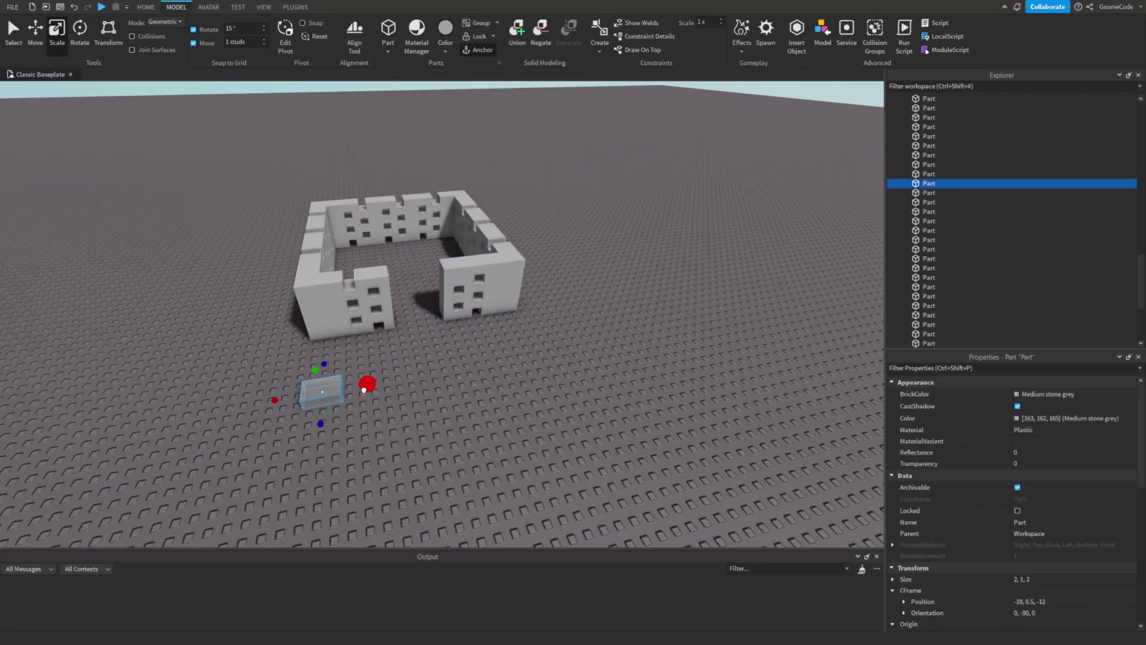
Step: Duplicate, rotate and stretch the small block into freestanding walls in front of the windowed building, including one sized 9, 7, 2
key(ctrl+d)
scroll(338, 317, down, 2)
drag(391, 373, 281, 448)
key(ctrl+r)
key(ctrl+d)
scroll(362, 372, down, 3)
key(ctrl+d)
key(ctrl+r)
drag(260, 409, 260, 386)
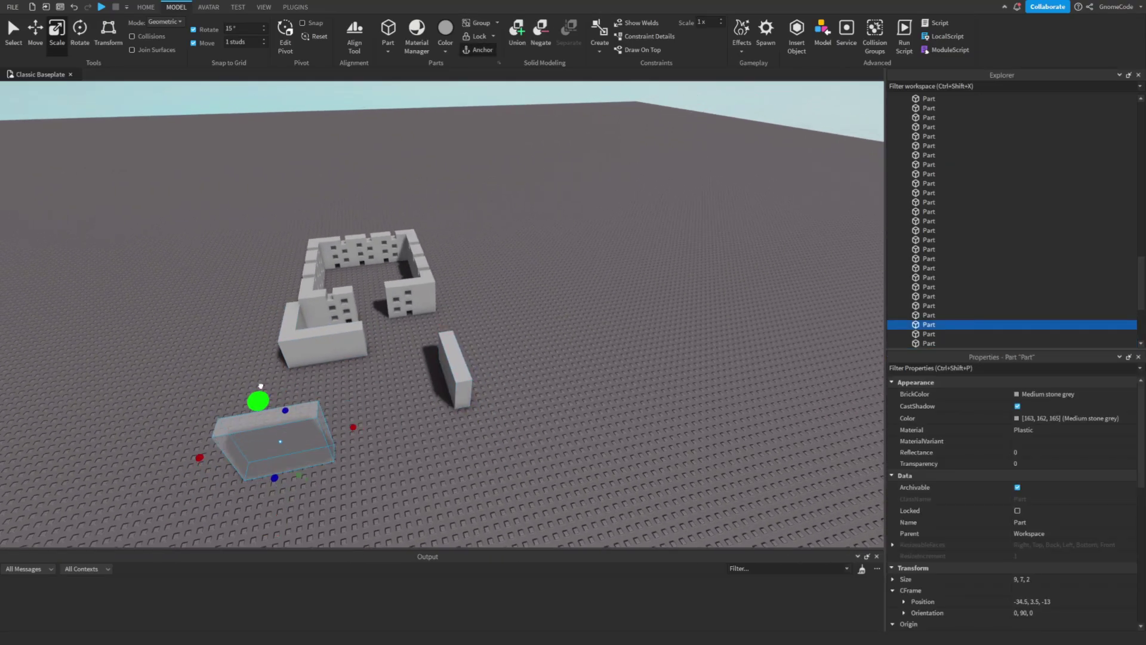
Step: Duplicate, rotate and lengthen the wall into further freestanding walls, including one sized 9, 10, 2
key(ctrl+d)
drag(353, 427, 269, 448)
key(ctrl+r)
key(ctrl+d)
scroll(580, 481, down, 3)
key(ctrl+r)
scroll(335, 464, down, 2)
drag(314, 386, 570, 415)
click(449, 344)
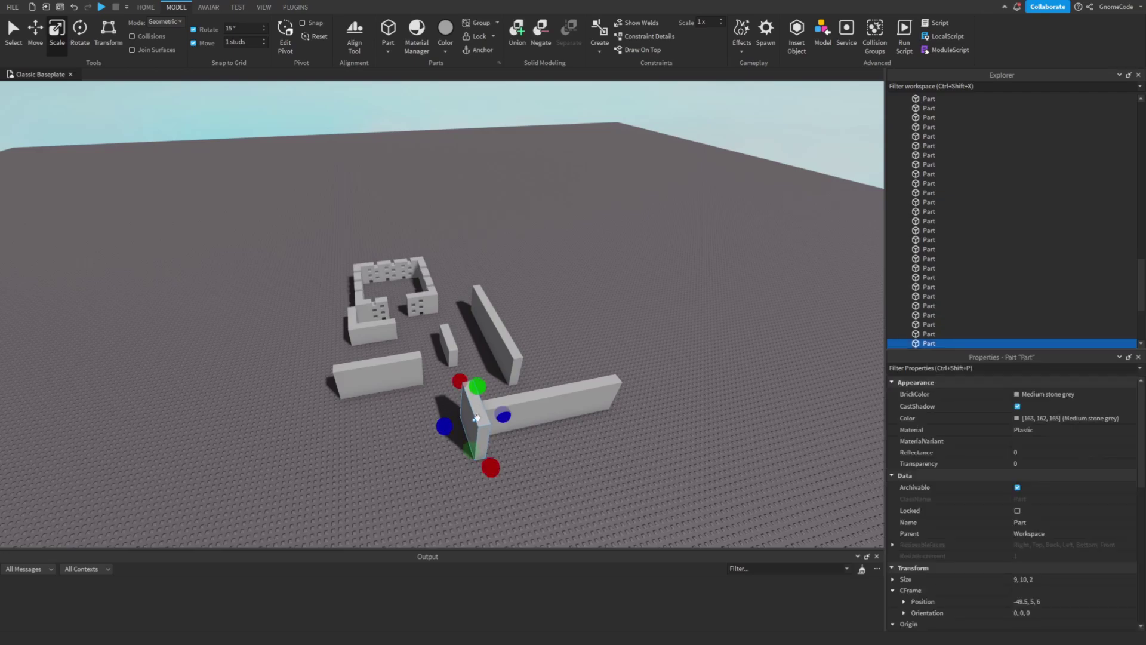
Step: Duplicate a freestanding wall and enlarge the copy into a large solid block on the open side of the layout
key(ctrl+d)
drag(476, 418, 119, 388)
drag(209, 436, 170, 522)
click(379, 462)
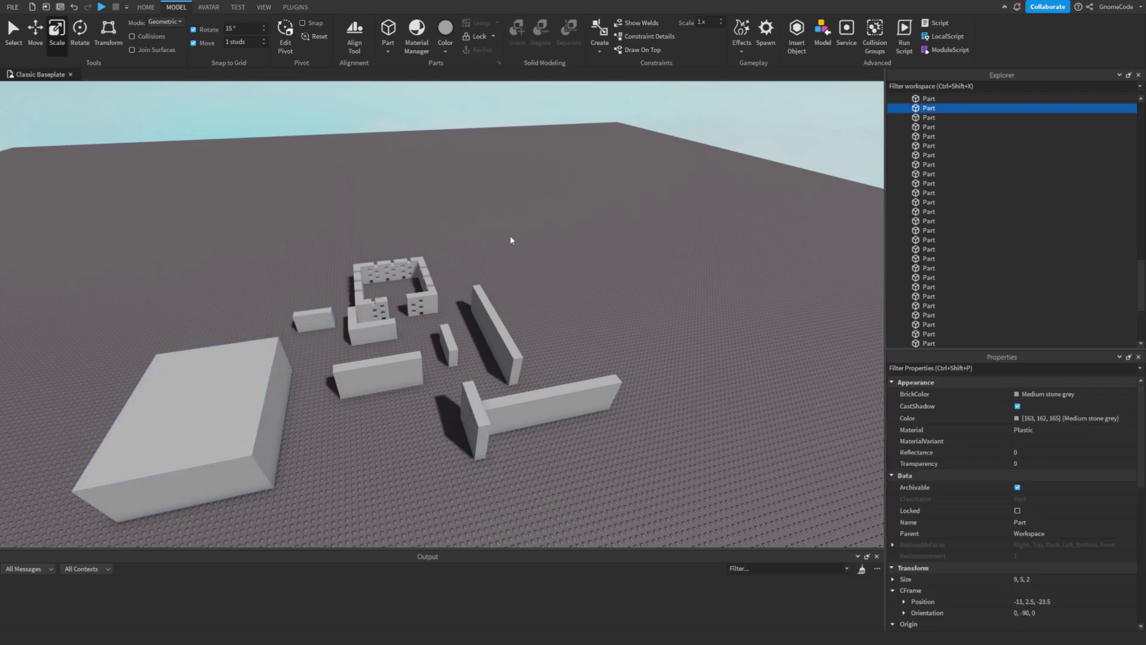
Step: Select the windowed building's parts and spread copies of the building across the baseplate
right_drag(511, 240, 581, 334)
drag(633, 167, 442, 328)
right_drag(442, 328, 538, 298)
drag(744, 237, 699, 253)
drag(635, 455, 459, 288)
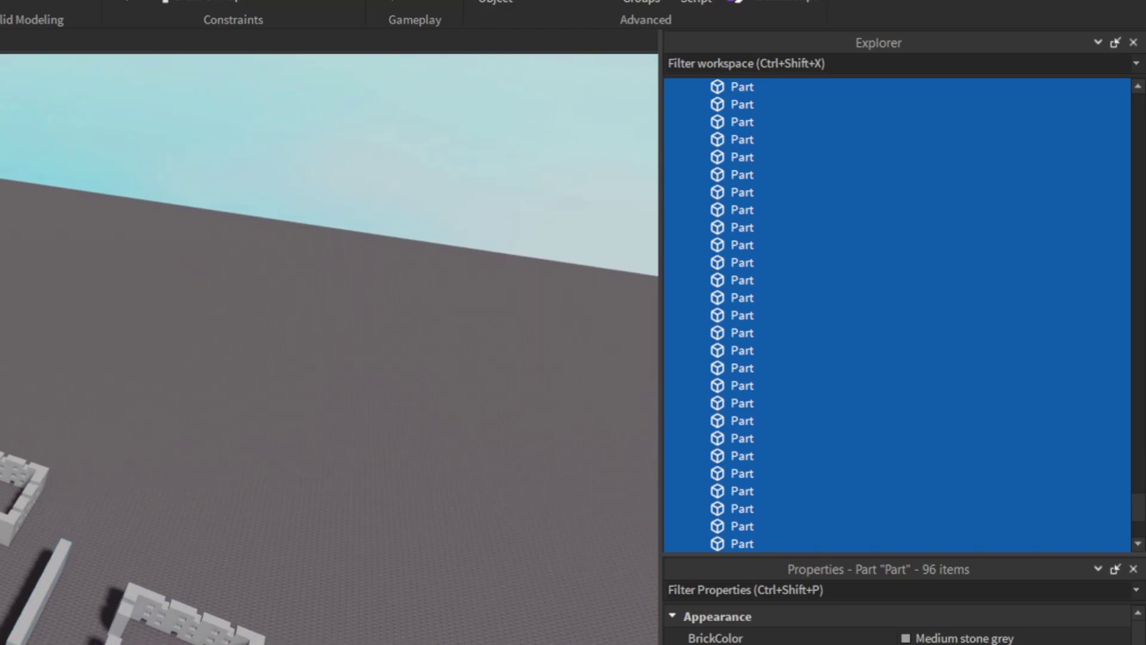
Step: Group the parts of each windowed building into its own model
key(Escape)
drag(1137, 512, 1038, 113)
right_drag(1, 543, 2, 621)
drag(98, 430, 1, 644)
key(ctrl+g)
drag(107, 345, 1, 179)
key(ctrl+g)
right_drag(120, 382, 153, 472)
drag(286, 366, 1, 642)
key(ctrl+g)
Step: Rename the four building models as Building and group the nine loose parts into a folder
scroll(746, 197, up, 2)
shift+click(730, 139)
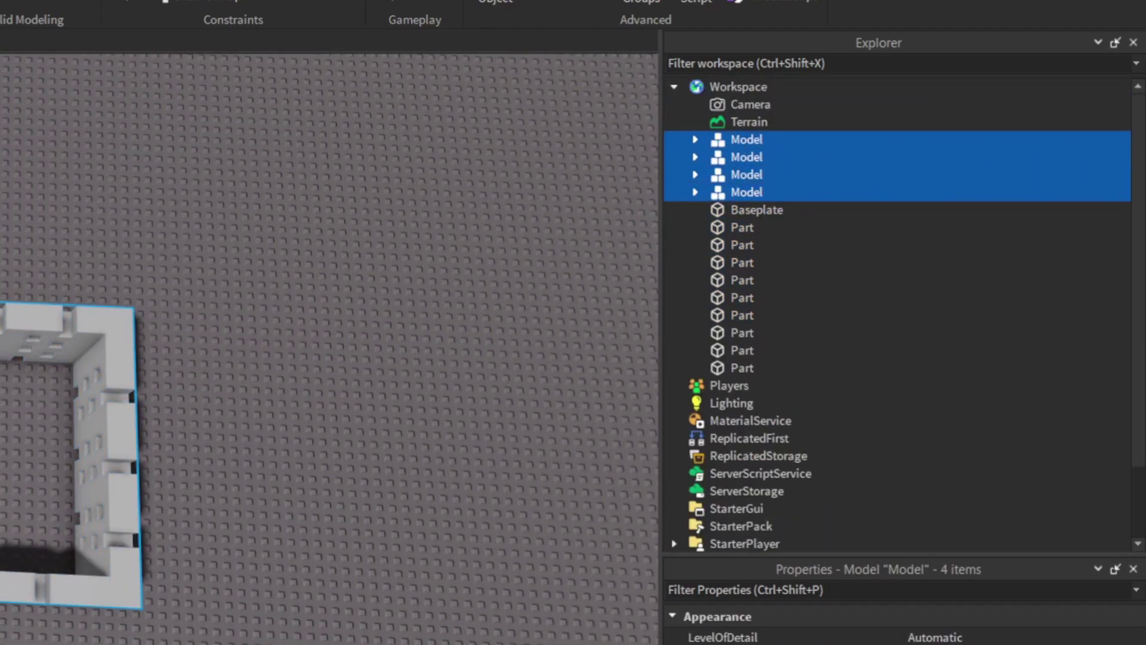
click(866, 369)
shift+click(743, 228)
key(ctrl+alt+g)
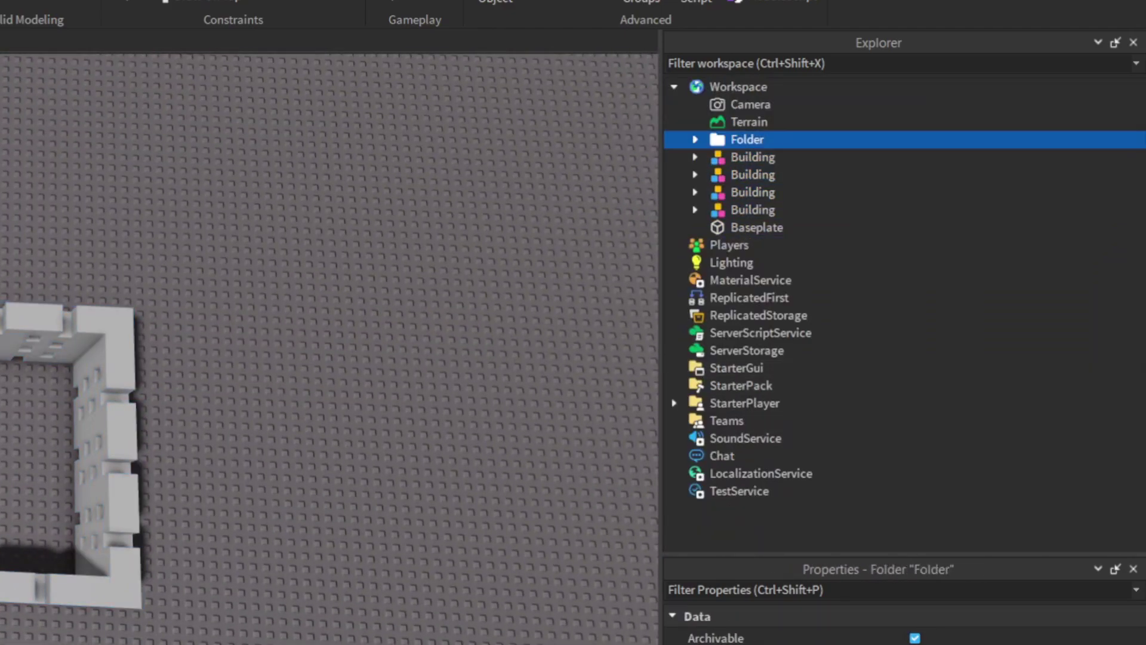
Step: Group the parts folder and the four Building models into one folder named Map, and clear the selection
shift+click(887, 212)
key(ctrl+alt+g)
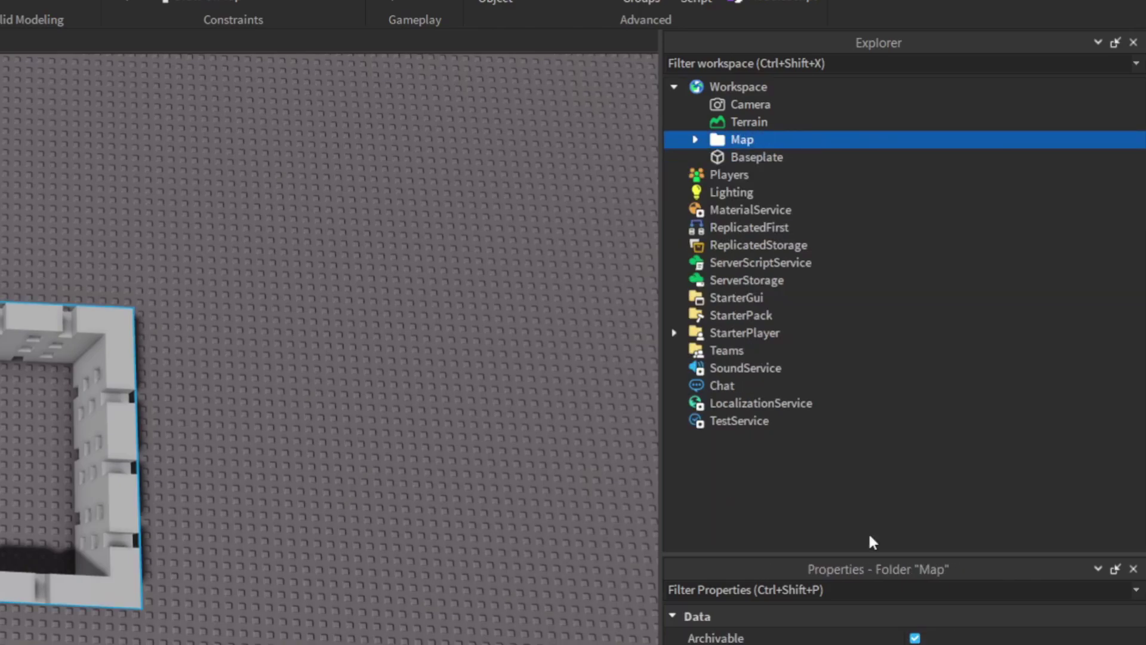
click(328, 516)
right_drag(328, 516, 328, 516)
Step: Browse ReplicatedStorage down to its Maps folder and look into the Chapter 2 map folder
mouse_move(776, 93)
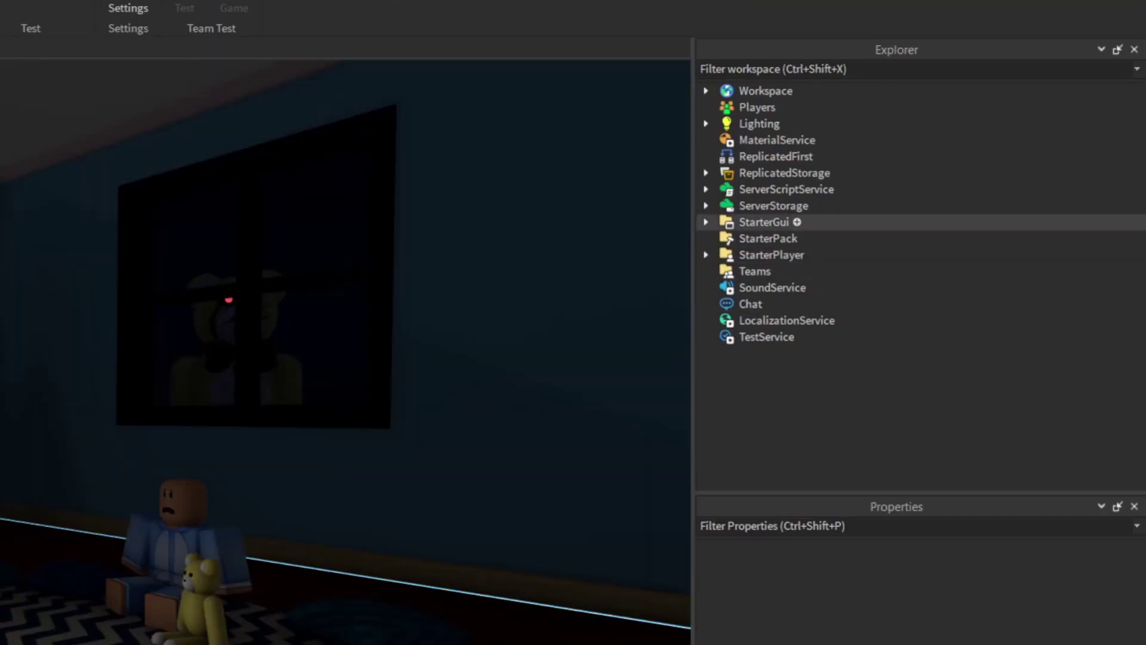
click(770, 173)
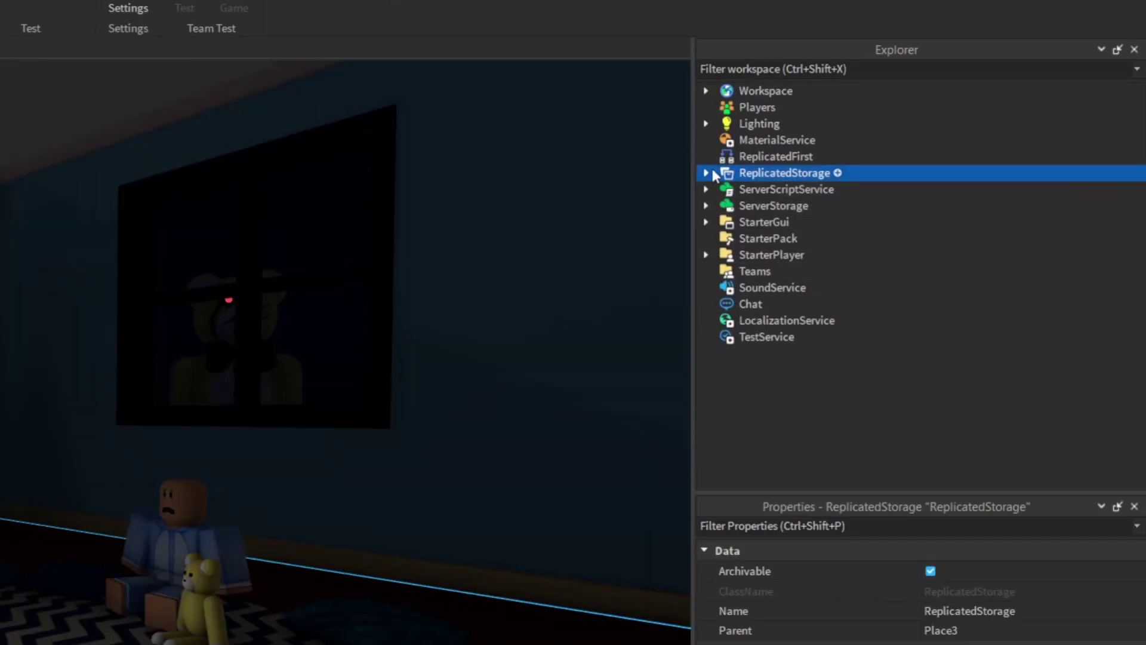
click(706, 173)
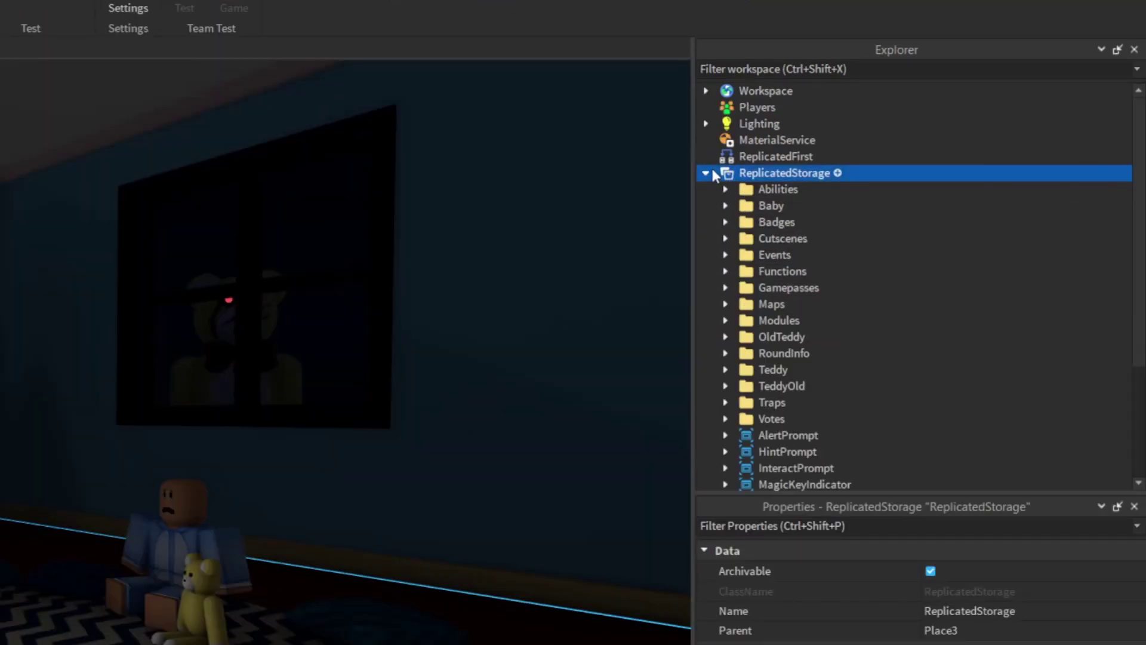
scroll(724, 306, down, 1)
click(731, 276)
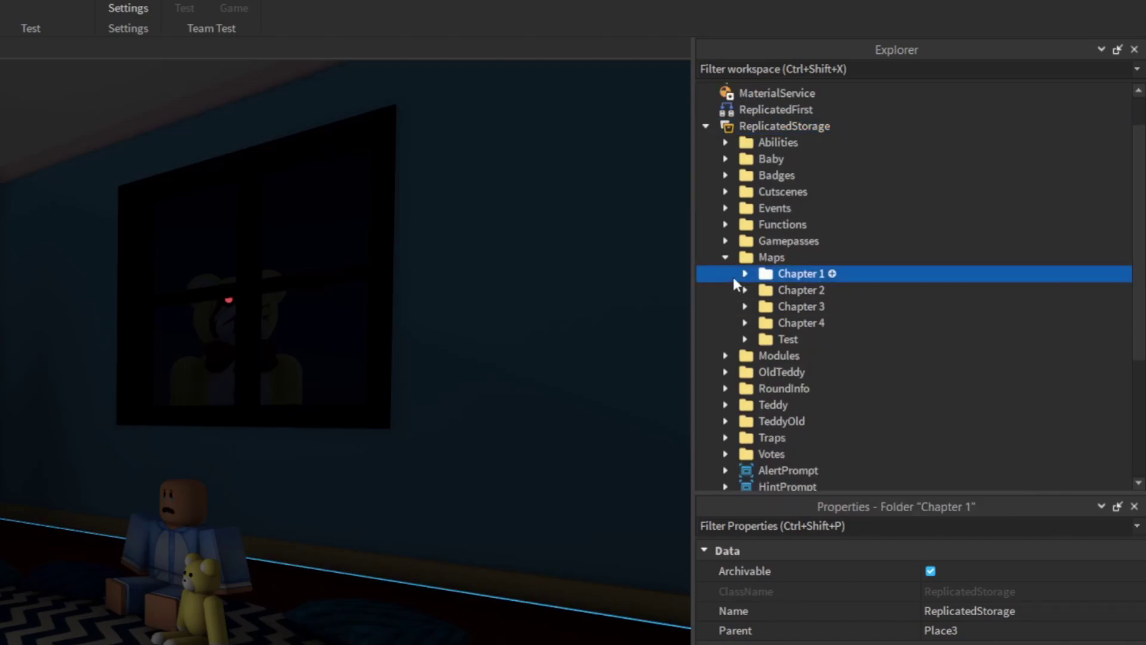
click(745, 290)
scroll(744, 284, down, 1)
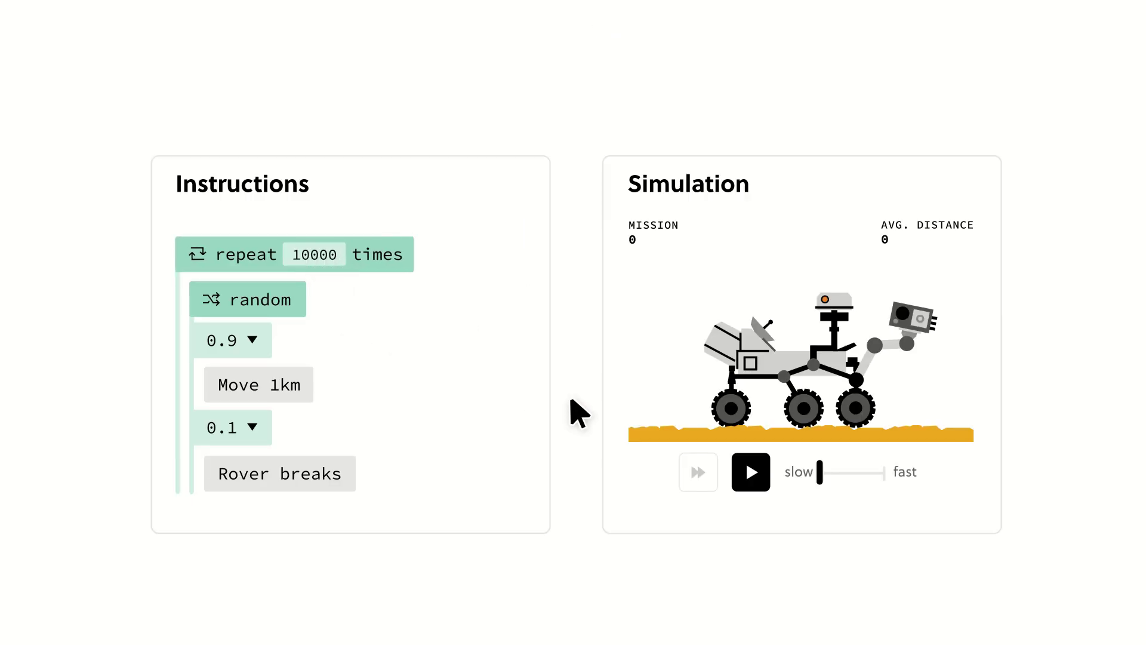
Step: Try the interactive course demos, setting the rover simulations to fast and raising the curve's parameter b close to its maximum
drag(821, 473, 884, 473)
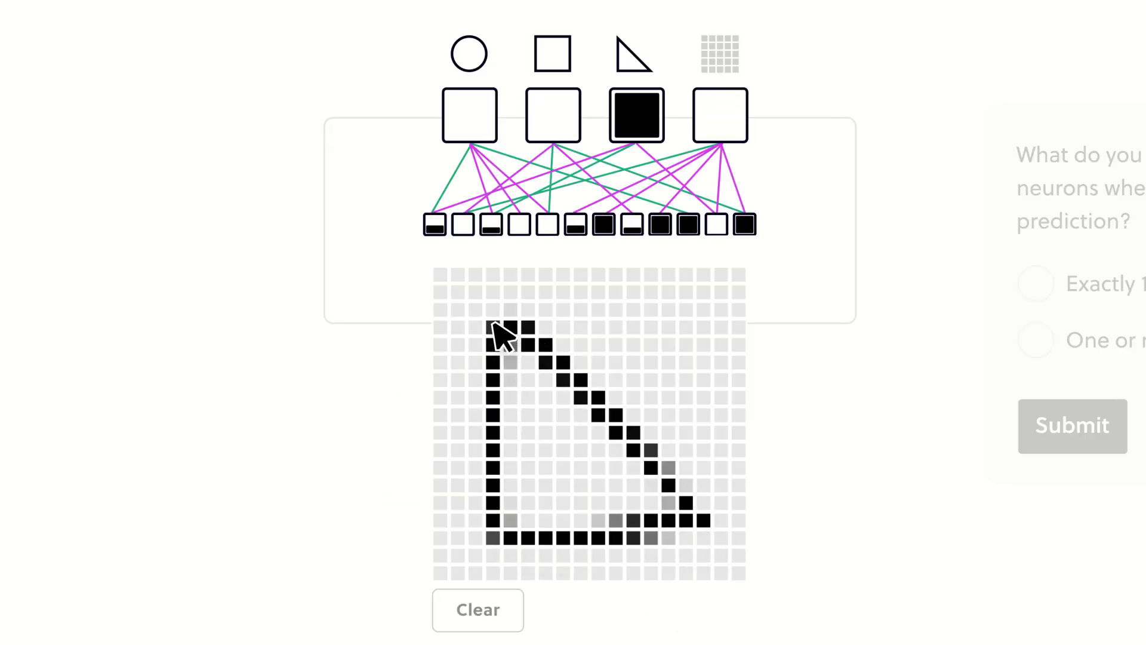
click(455, 472)
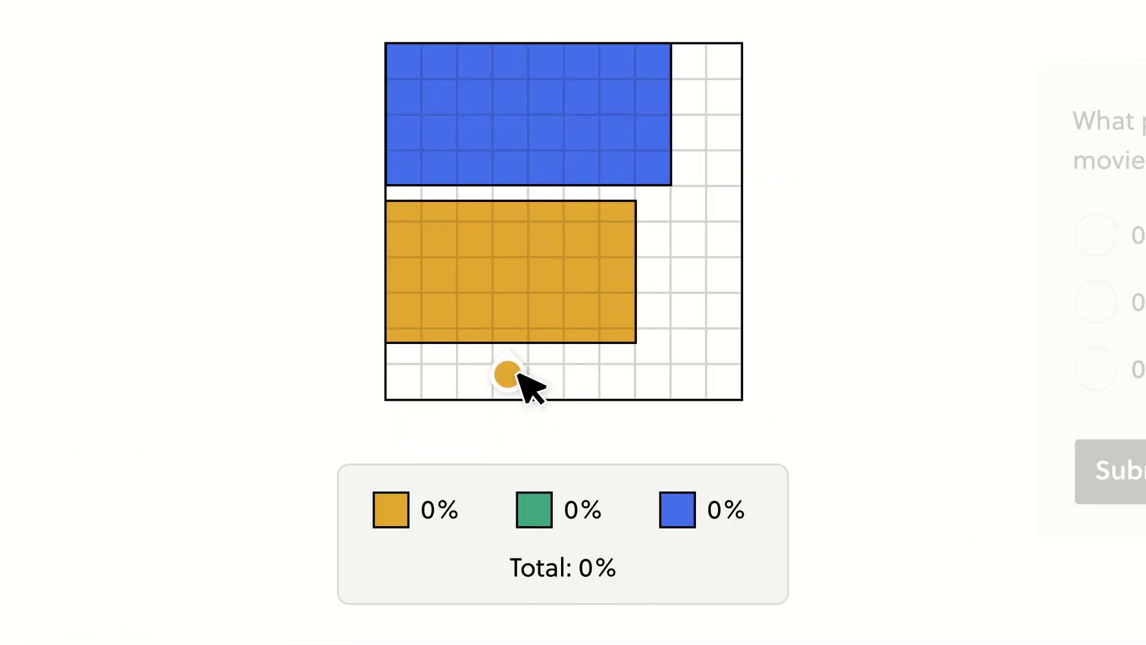
drag(519, 371, 522, 251)
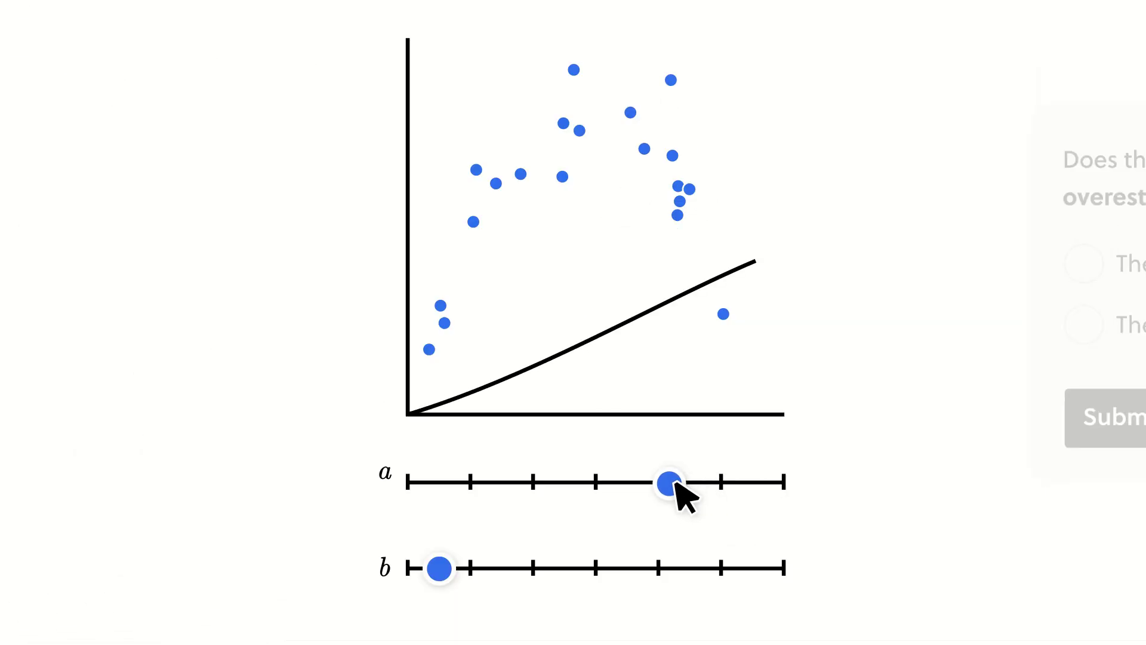
drag(470, 569, 778, 568)
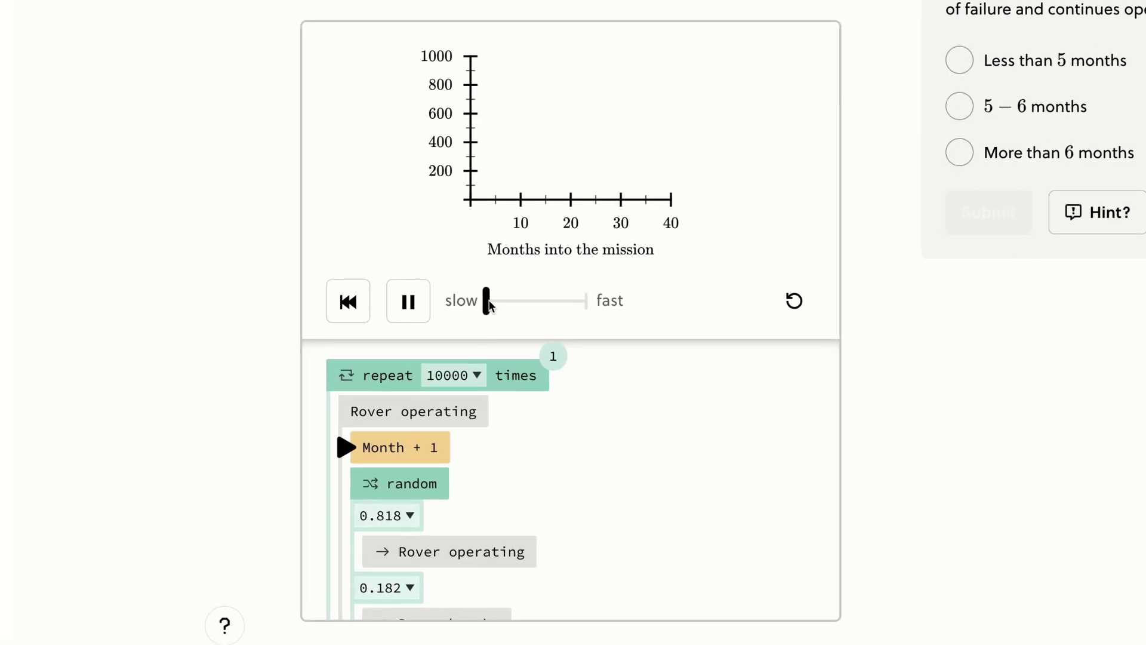
drag(488, 303, 585, 302)
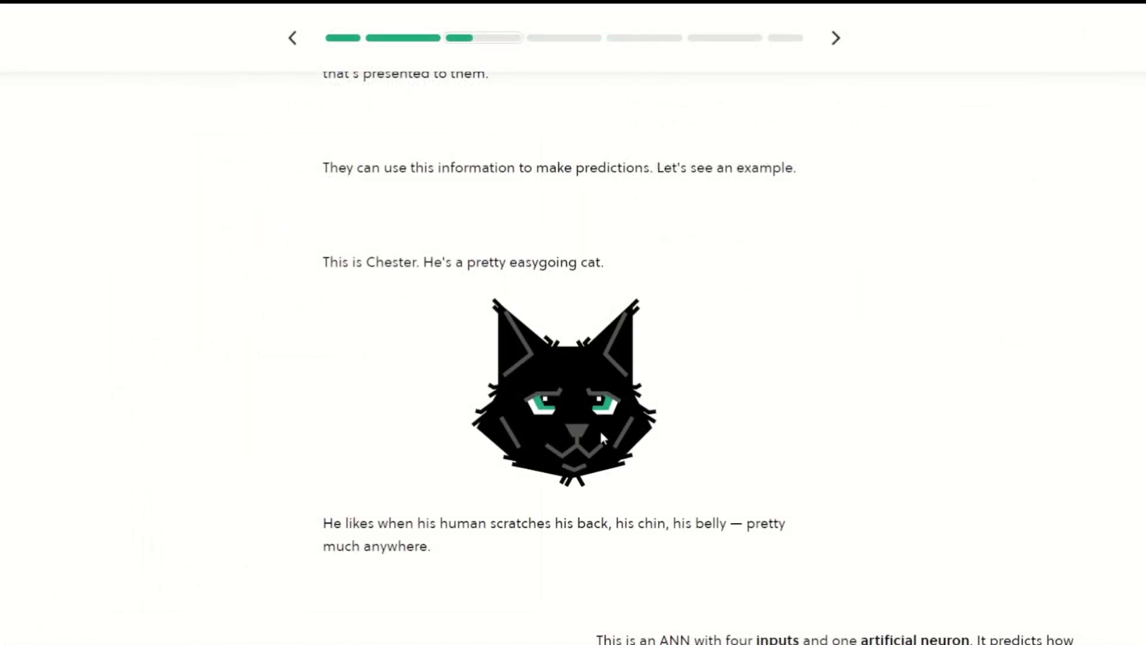
Step: Answer Chester's neural network exercise with "Okay, that's... nice?" and change the illusion's dot color to Blue
scroll(591, 450, down, 7)
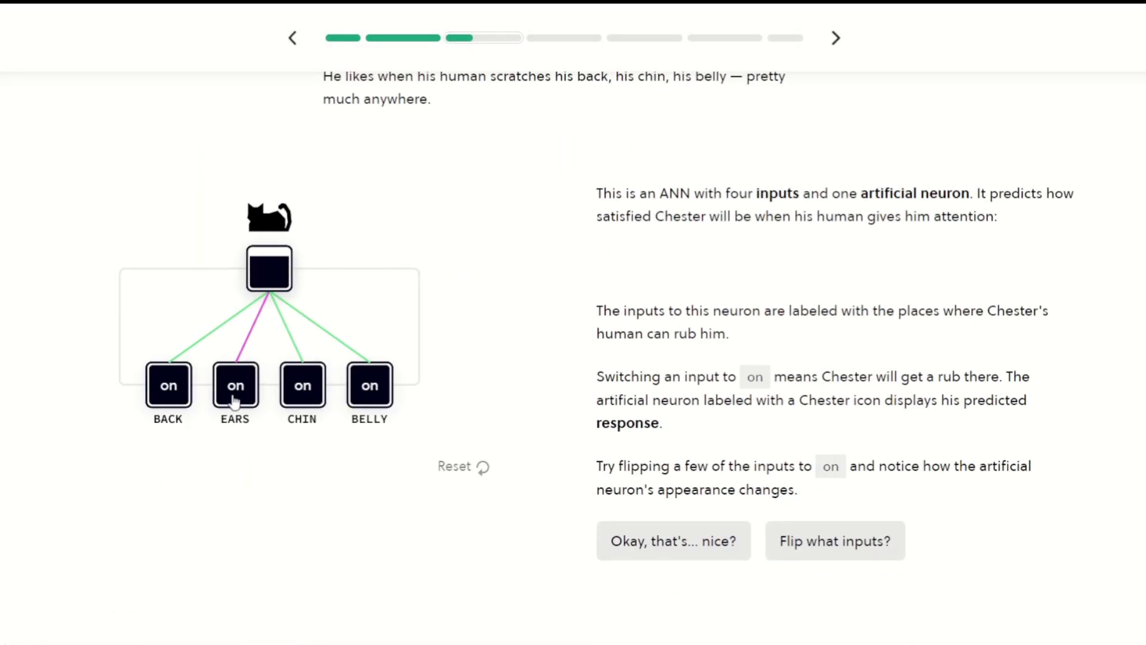
click(690, 546)
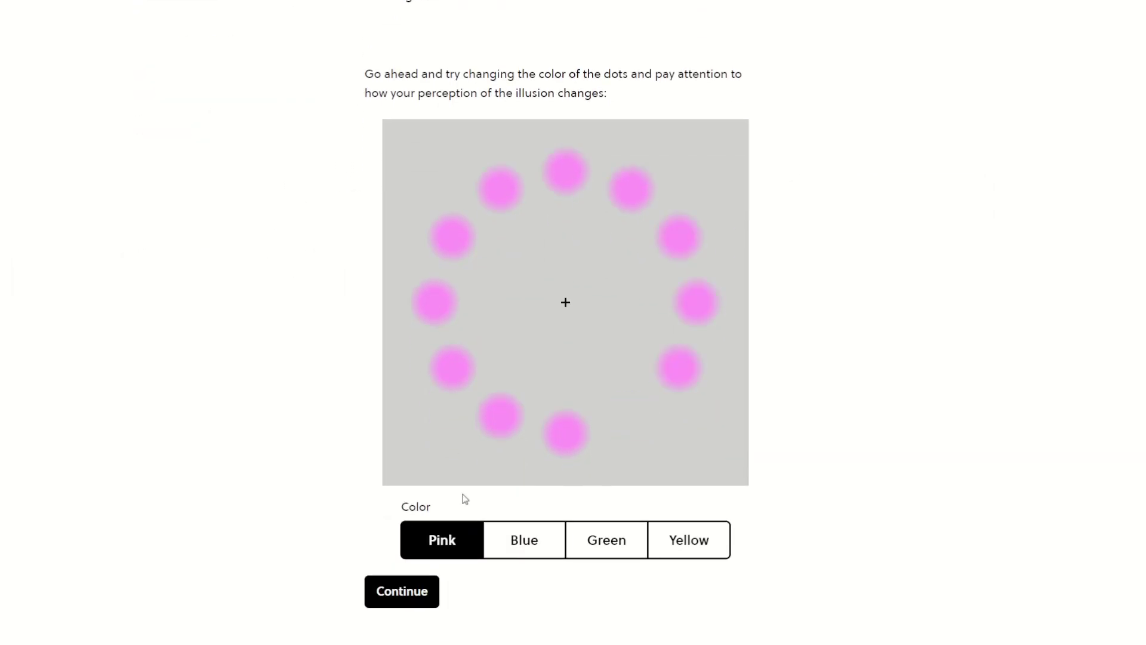
click(525, 541)
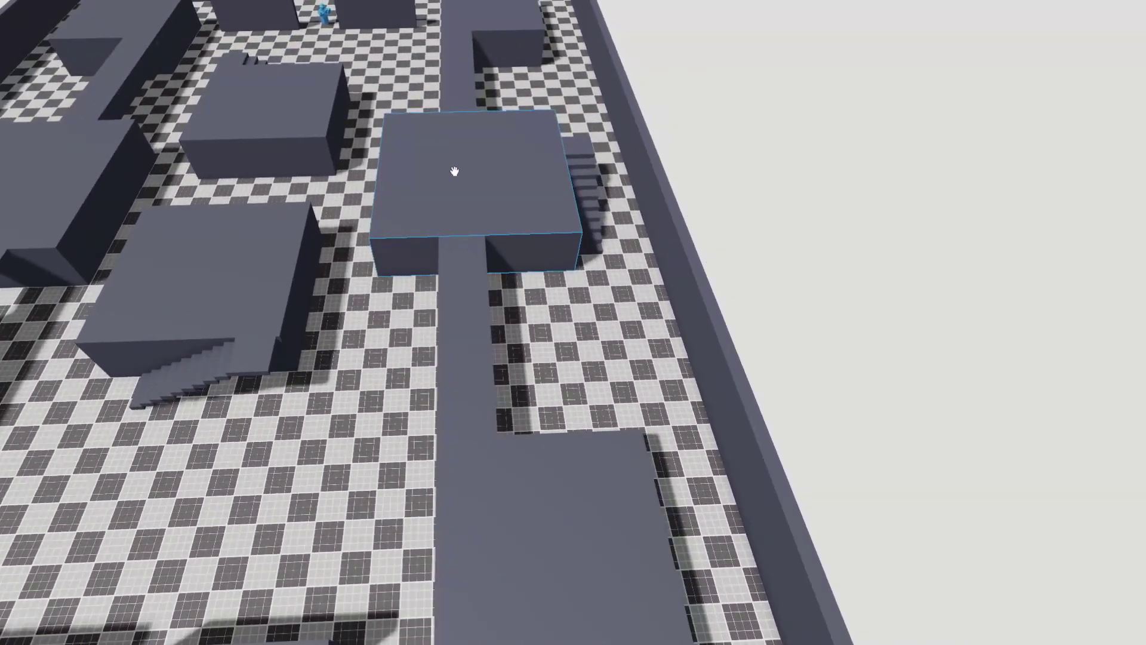
Step: Narrow the raised block in the middle of the walkway from both sides until it matches the walkway's width
click(454, 172)
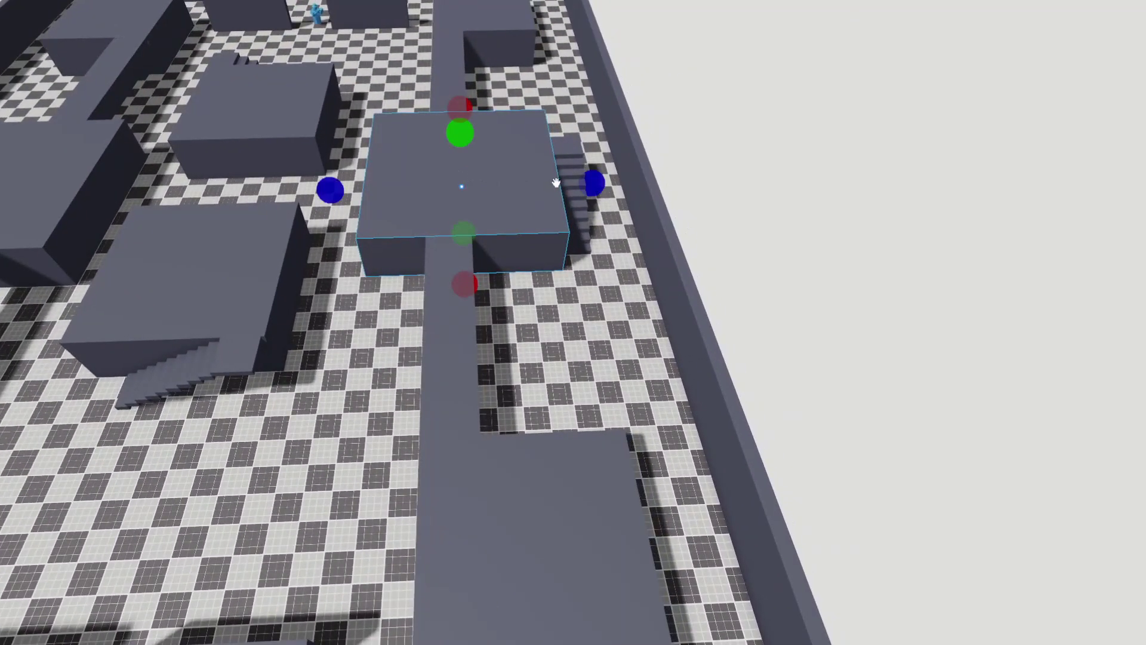
drag(590, 176, 522, 176)
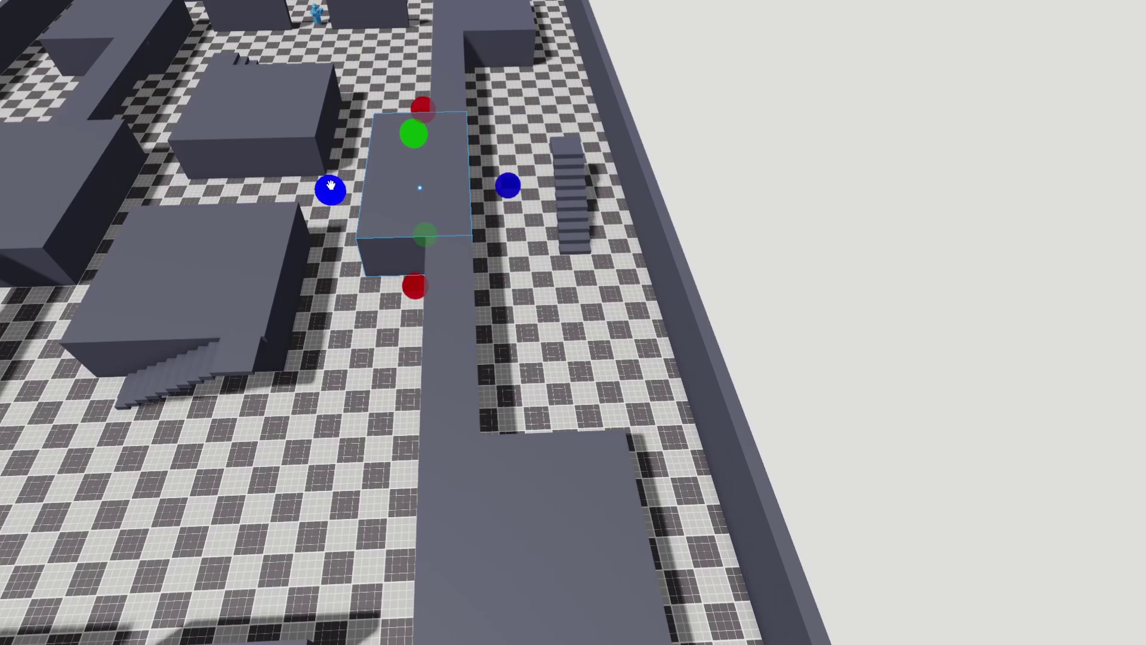
drag(331, 186, 382, 201)
scroll(387, 203, down, 3)
Step: Narrow the raised block at the walkway's near end to the walkway's width and clear the selection
click(581, 466)
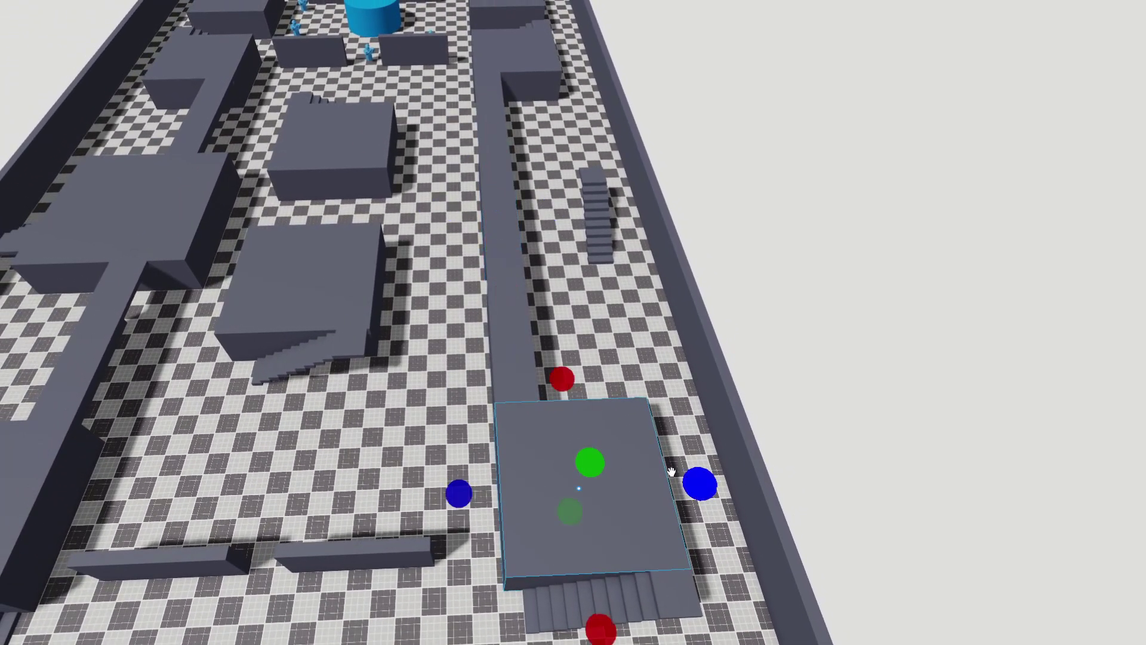
drag(693, 484, 623, 490)
click(804, 328)
scroll(804, 328, down, 2)
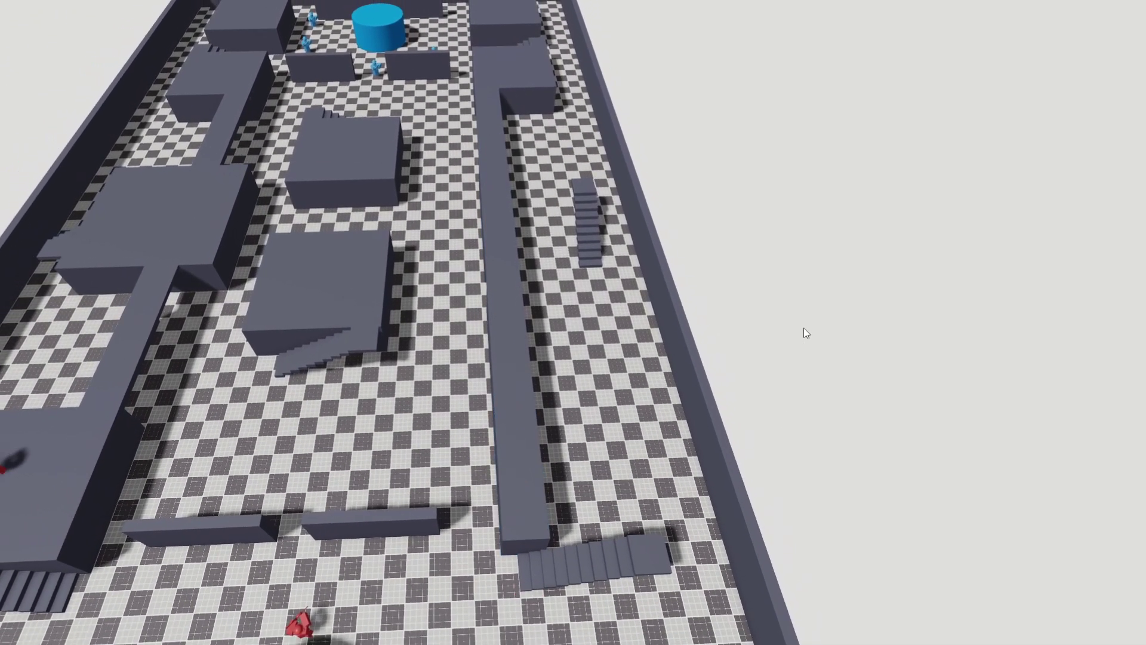
right_drag(783, 360, 784, 360)
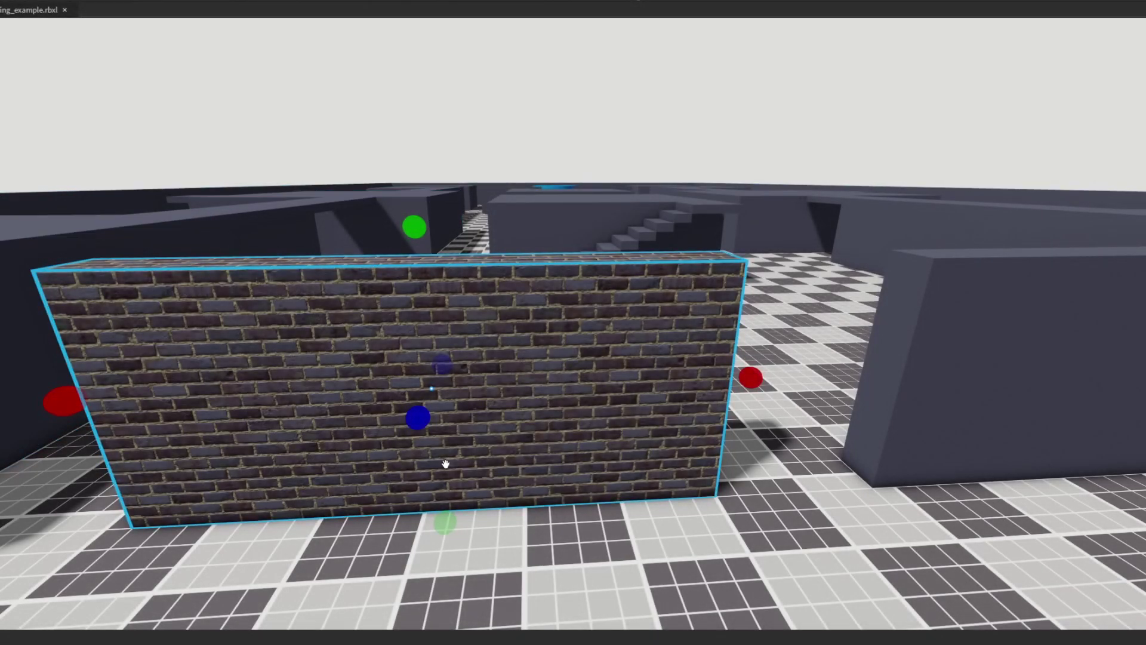
Step: Shrink the wall copy from below into a thin strip along the brick wall's top edge and give it a plain dark olive finish
key(a)
key(w)
right_drag(613, 323, 607, 292)
mouse_move(595, 226)
mouse_down()
mouse_move(597, 263)
mouse_move(597, 229)
mouse_up()
drag(591, 572, 594, 413)
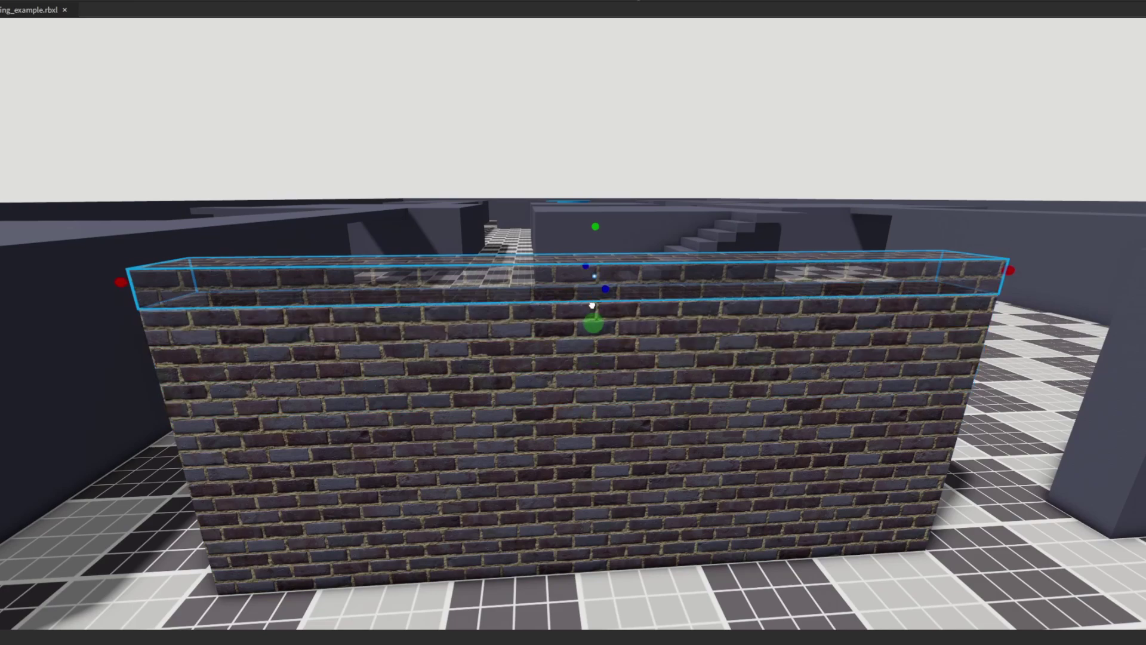
drag(592, 306, 592, 313)
key(s)
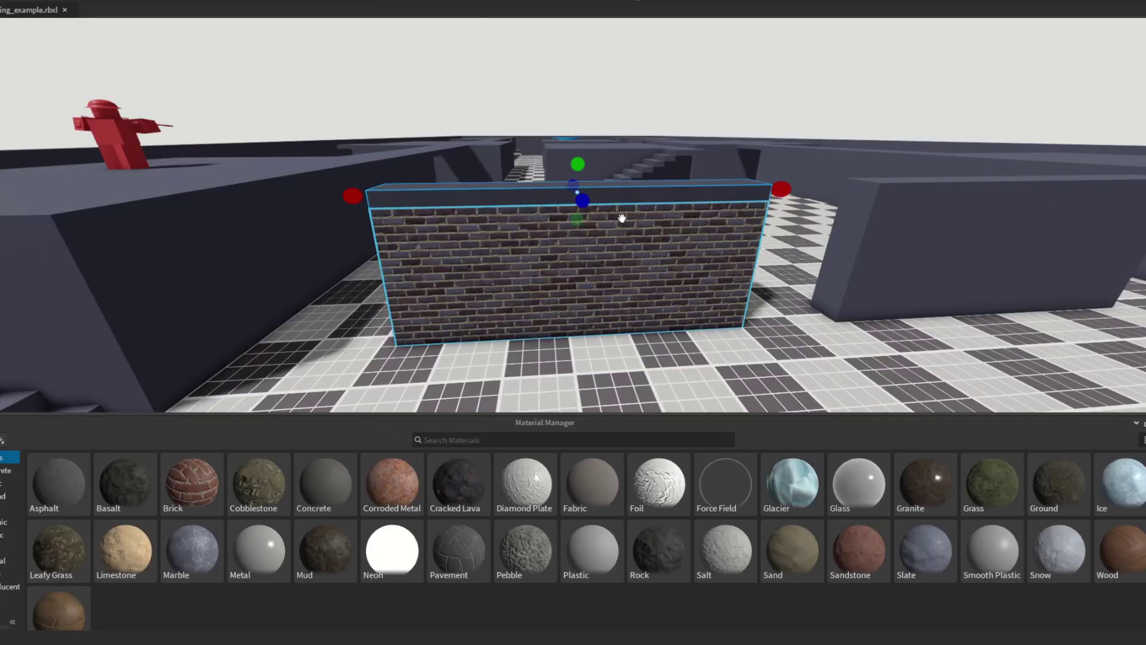
right_drag(675, 169, 704, 161)
key(w)
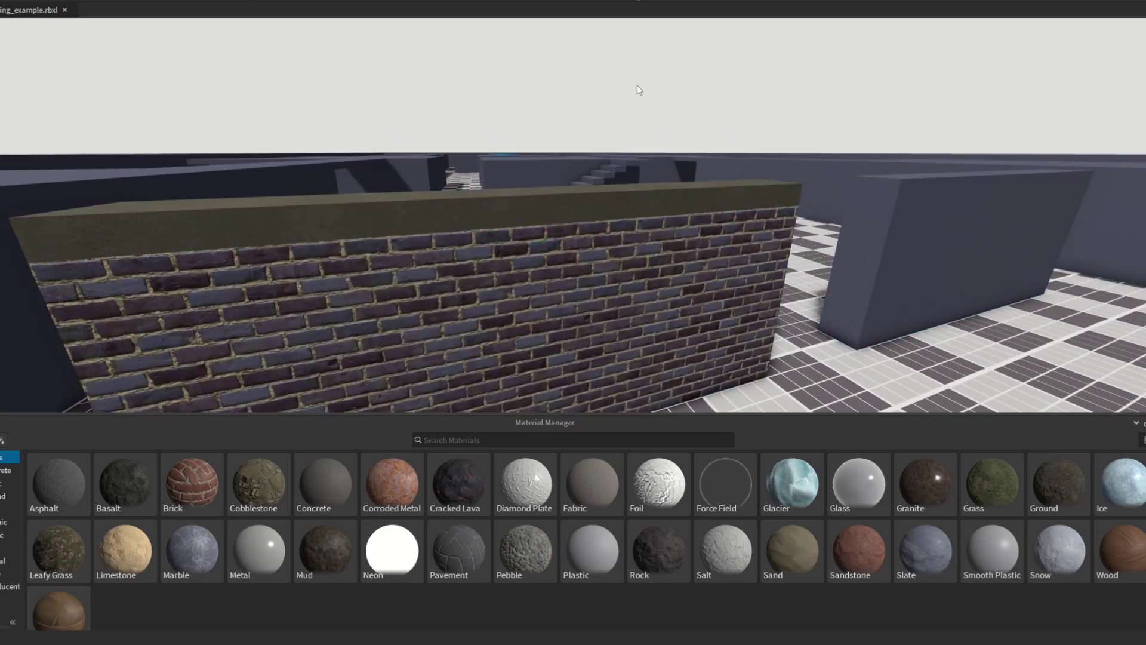
Step: Shorten the brick wall slightly from its bottom face to leave room for a base strip
key(s)
key(a)
right_drag(704, 287, 750, 306)
right_drag(750, 305, 774, 248)
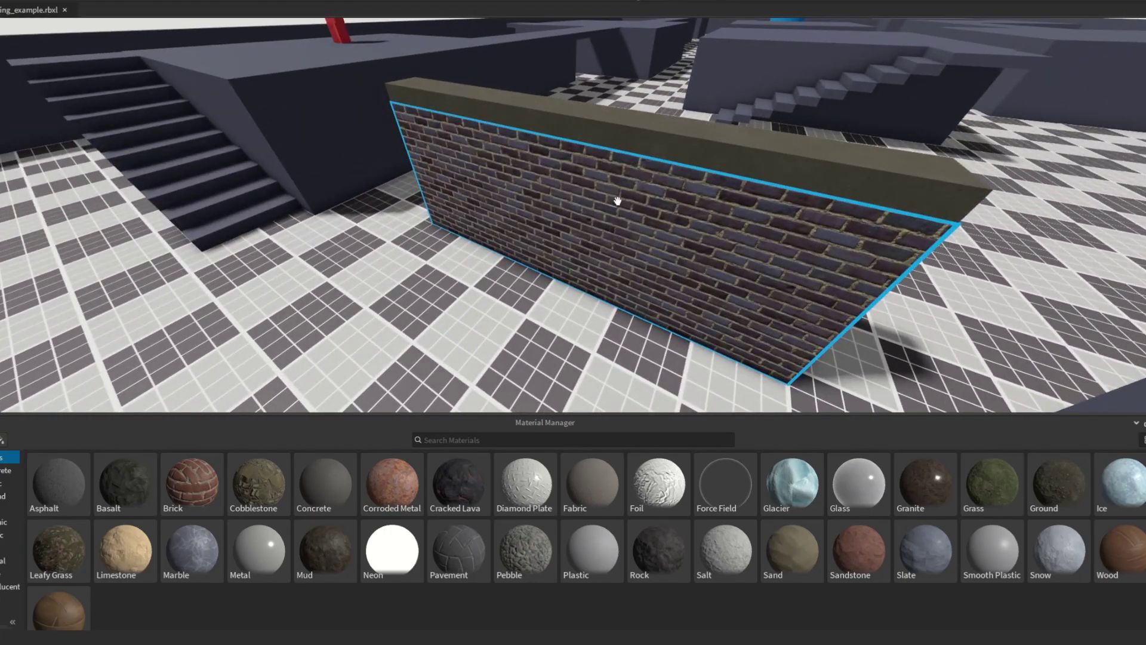
right_drag(645, 173, 675, 243)
click(648, 205)
scroll(624, 227, up, 1)
drag(597, 242, 596, 227)
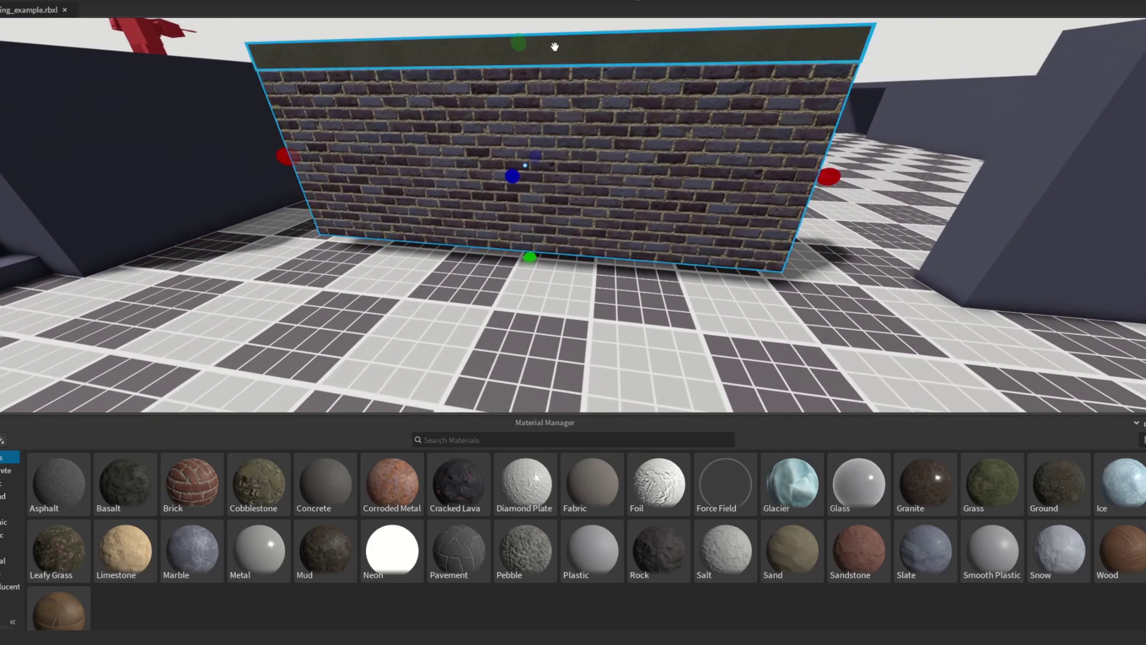
Step: Duplicate the olive cap strip, move the copy down to the foot of the brick wall and clear the selection
click(553, 48)
key(ctrl+d)
key(ctrl+2)
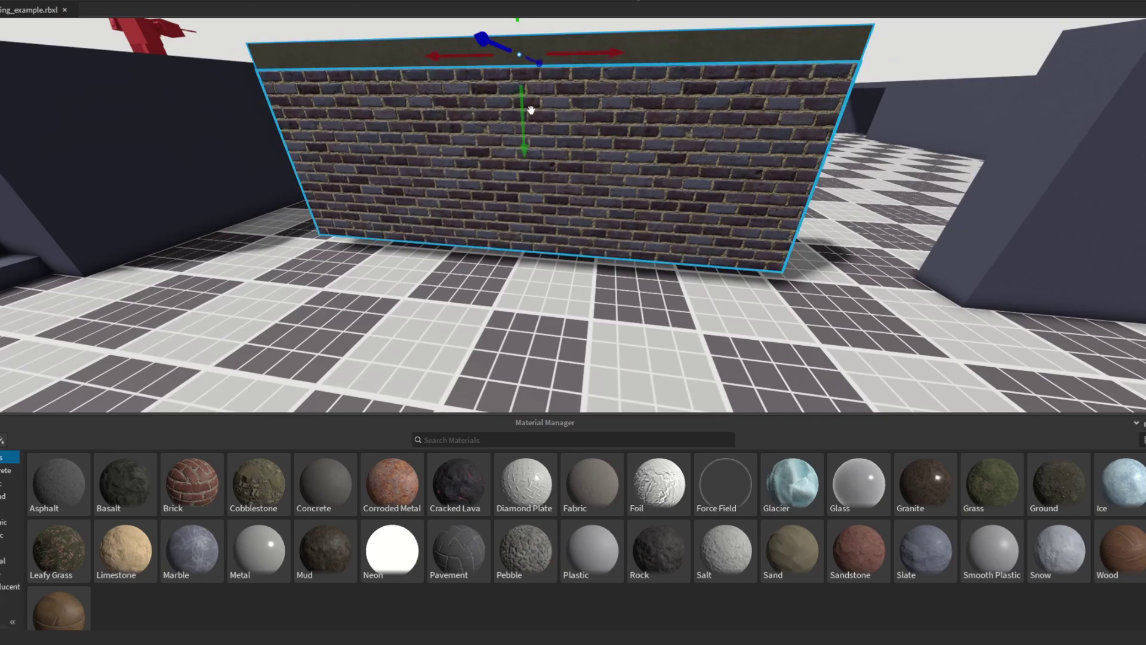
drag(528, 111, 515, 284)
right_drag(593, 238, 632, 169)
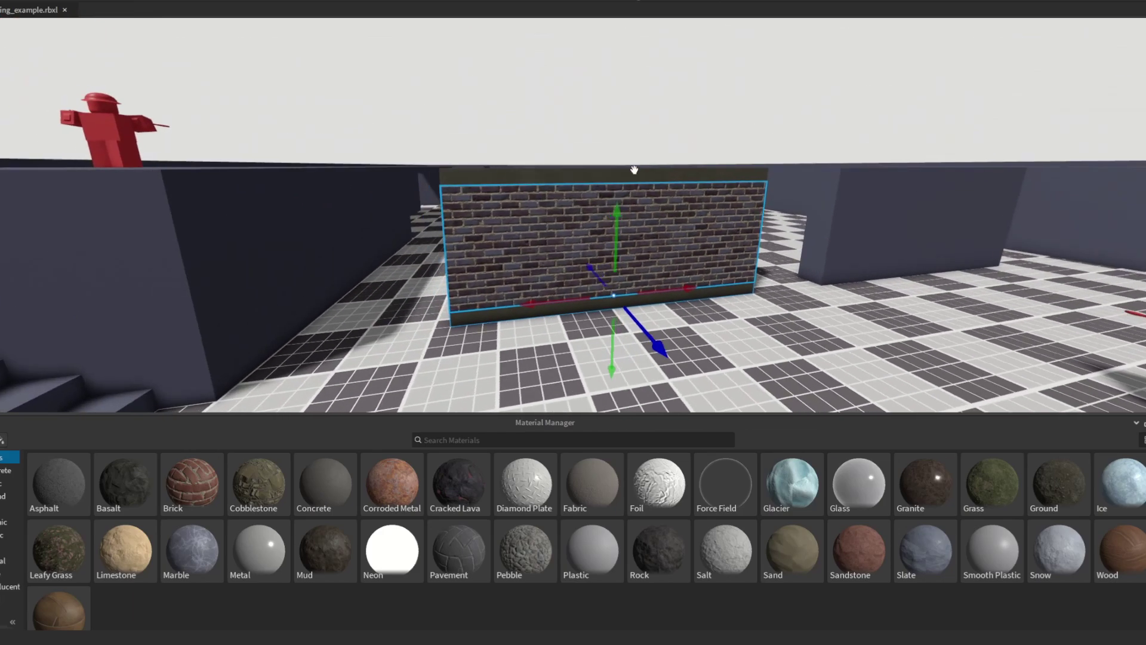
click(683, 102)
right_drag(684, 102, 683, 102)
Step: Make the brick wall slightly thinner so the cap and base strips stick out, and clear the selection
click(556, 137)
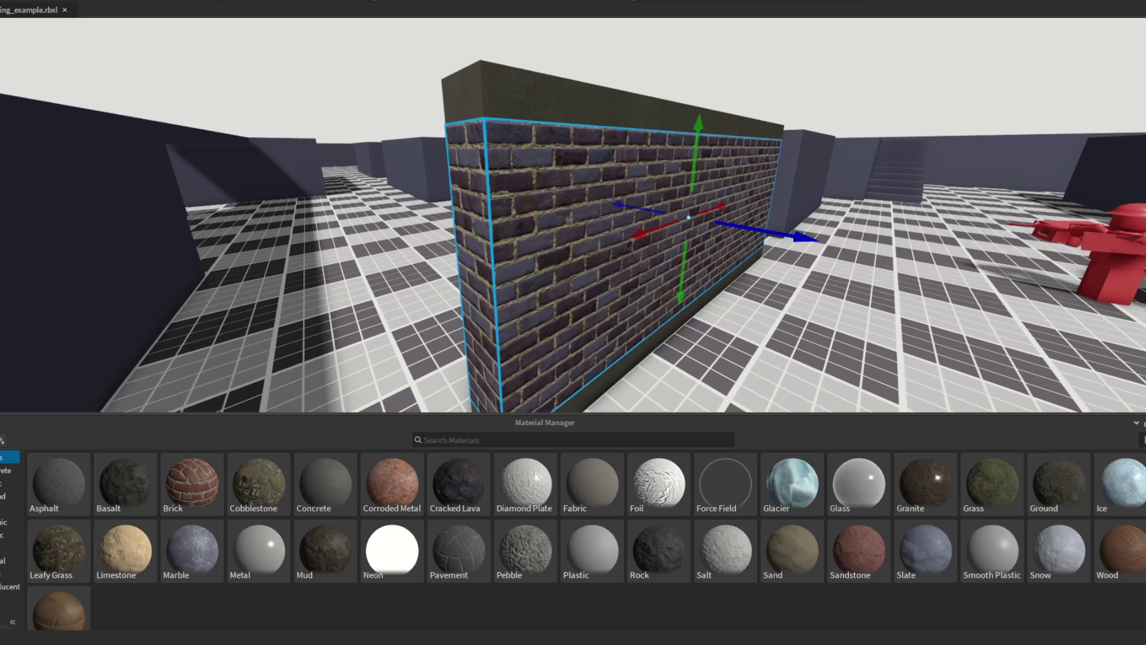
drag(736, 227, 733, 223)
right_drag(759, 223, 640, 206)
scroll(641, 206, down, 3)
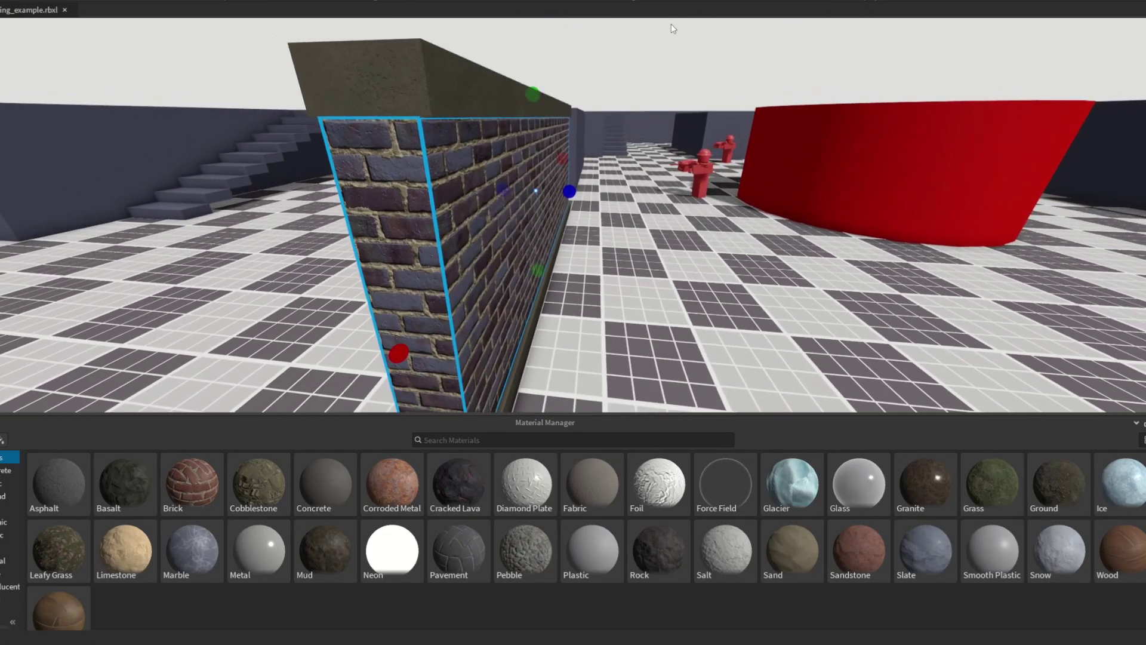
click(672, 24)
Step: Examine the brick wall with its cap and base strips from the end and along its side
right_drag(671, 24, 702, 173)
scroll(703, 174, up, 3)
scroll(702, 174, down, 4)
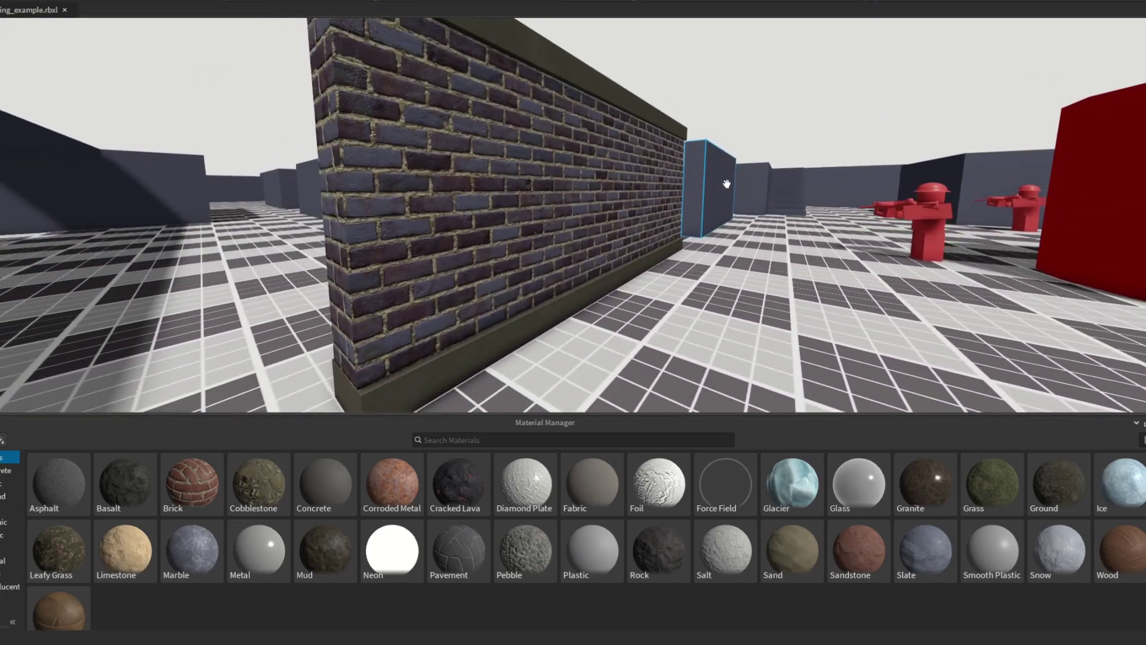
right_drag(787, 185, 806, 167)
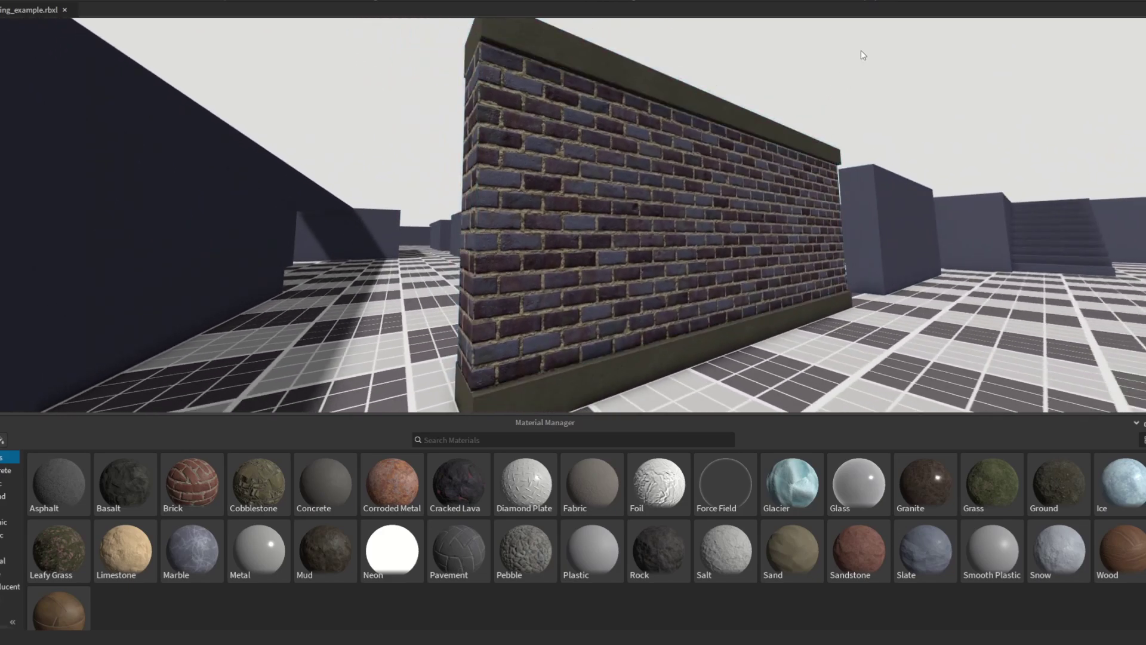
key(w)
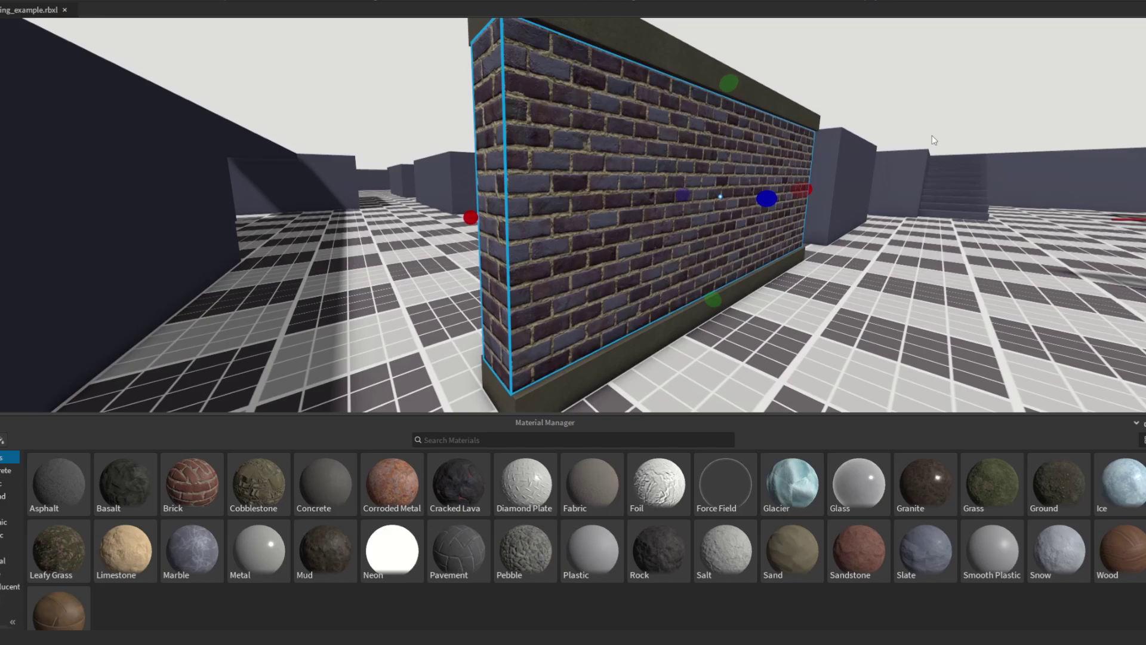
scroll(933, 134, down, 1)
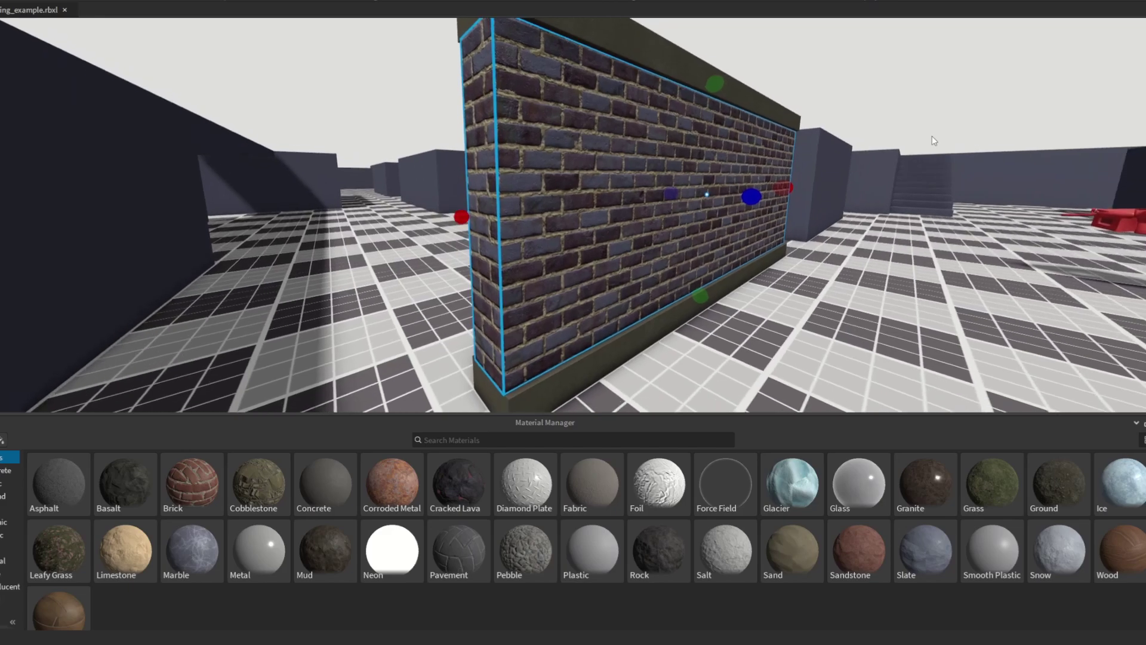
right_drag(932, 135, 931, 135)
key(s)
key(s)
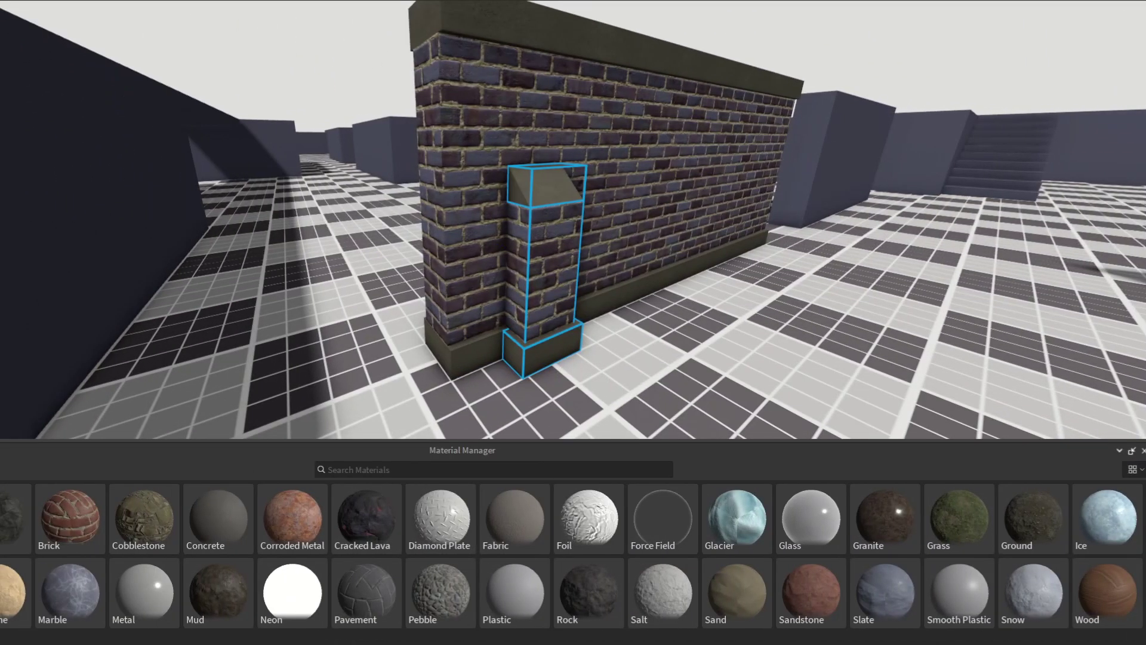
Step: Duplicate the brick buttress along the wall to form an evenly spaced row of four and clear the selection
ctrl+click(466, 65)
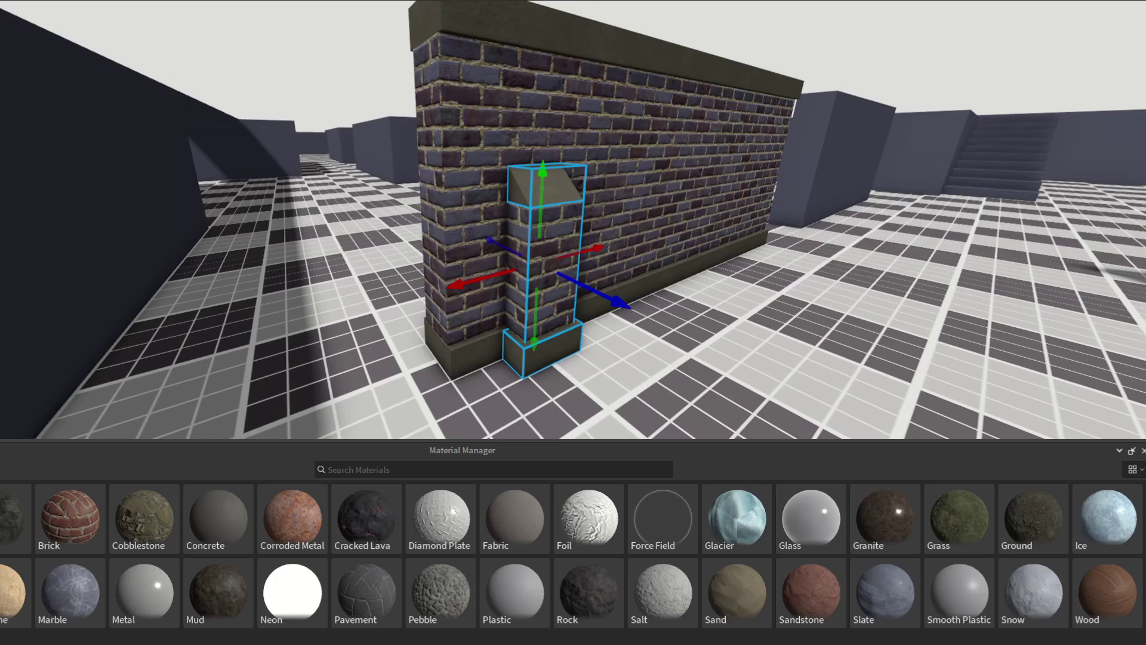
drag(468, 287, 539, 278)
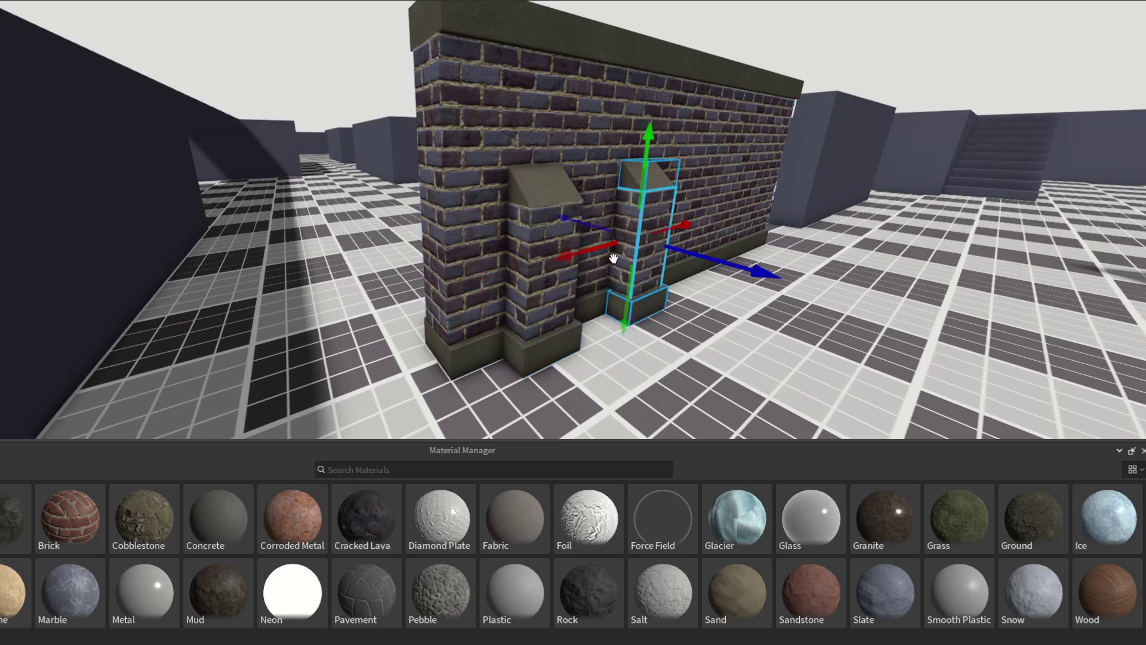
key(ctrl+d)
drag(613, 258, 691, 225)
key(ctrl+d)
click(876, 38)
Step: Examine the buttressed brick wall from its front and its back
right_drag(875, 37, 876, 38)
key(s)
key(d)
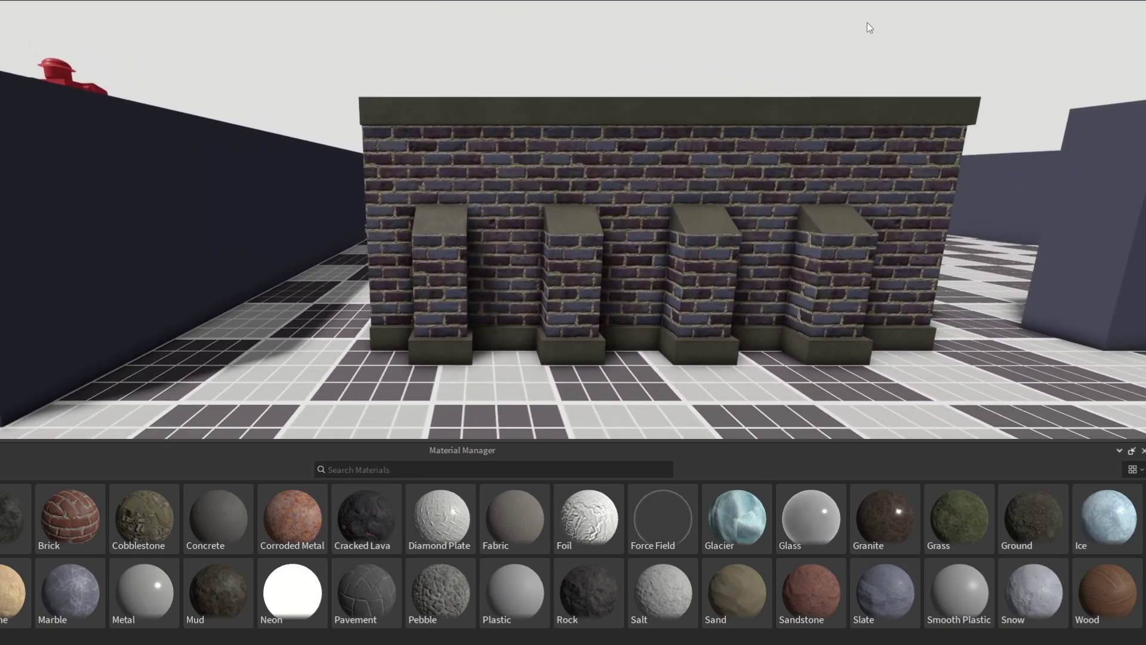
key(d)
key(s)
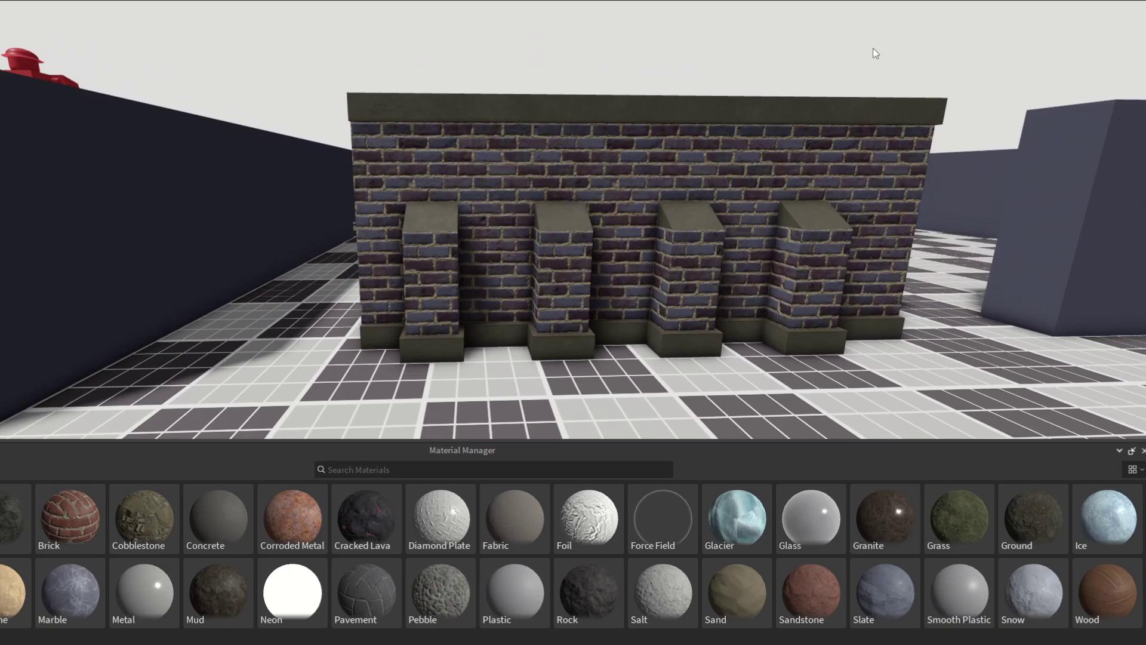
right_drag(854, 113, 852, 113)
key(a)
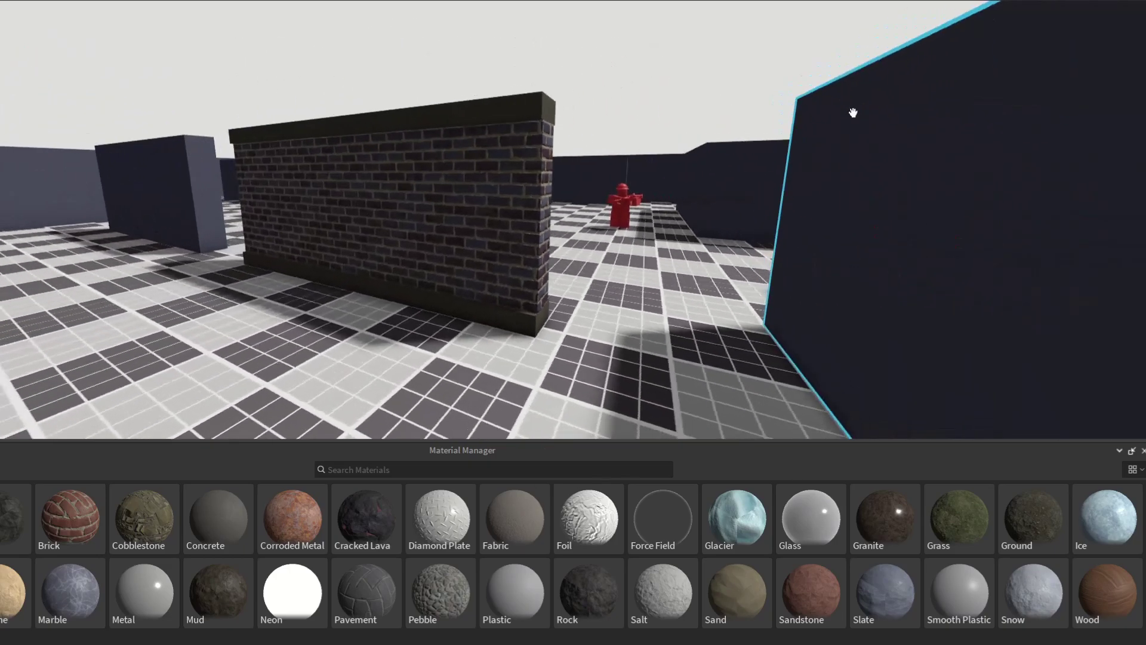
key(w)
key(w)
Step: Scale a copy of the neighboring plain wall down from the top into a low strip along the wall's base
click(753, 230)
key(s)
right_drag(752, 230, 650, 159)
key(w)
click(684, 176)
key(w)
key(w)
key(a)
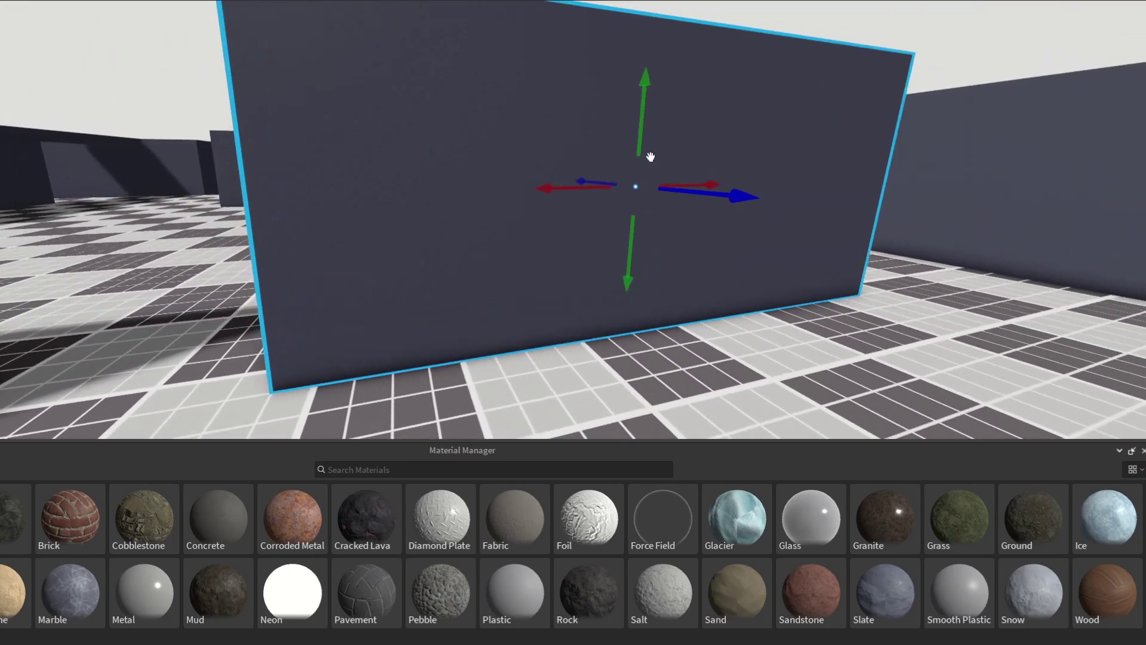
drag(700, 202, 745, 215)
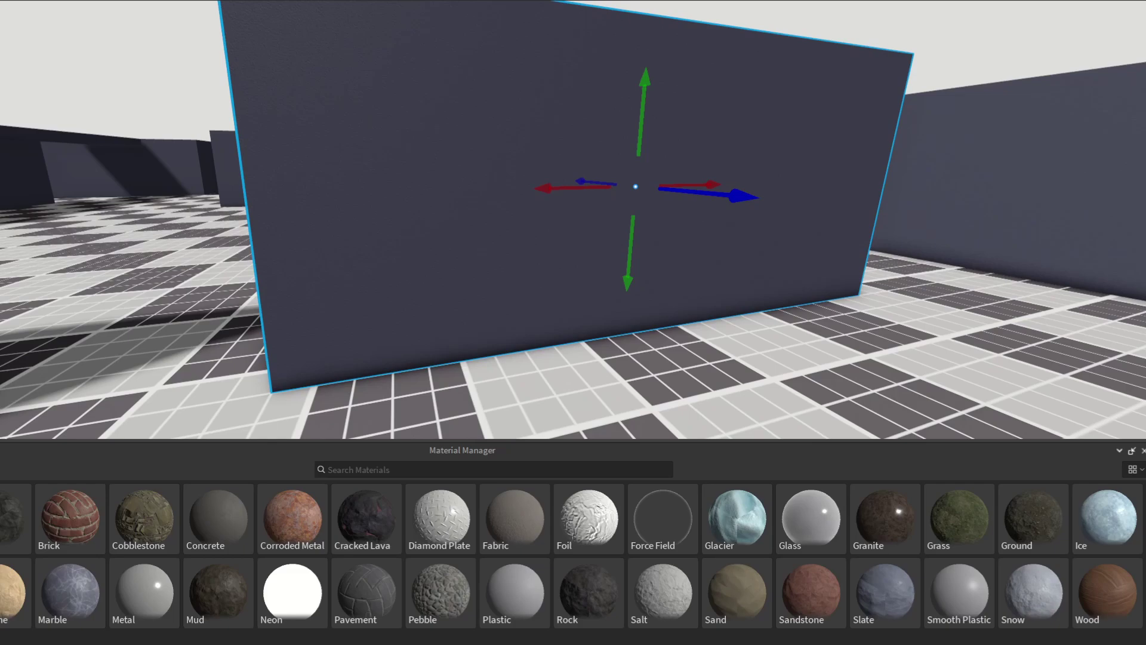
key(ctrl+3)
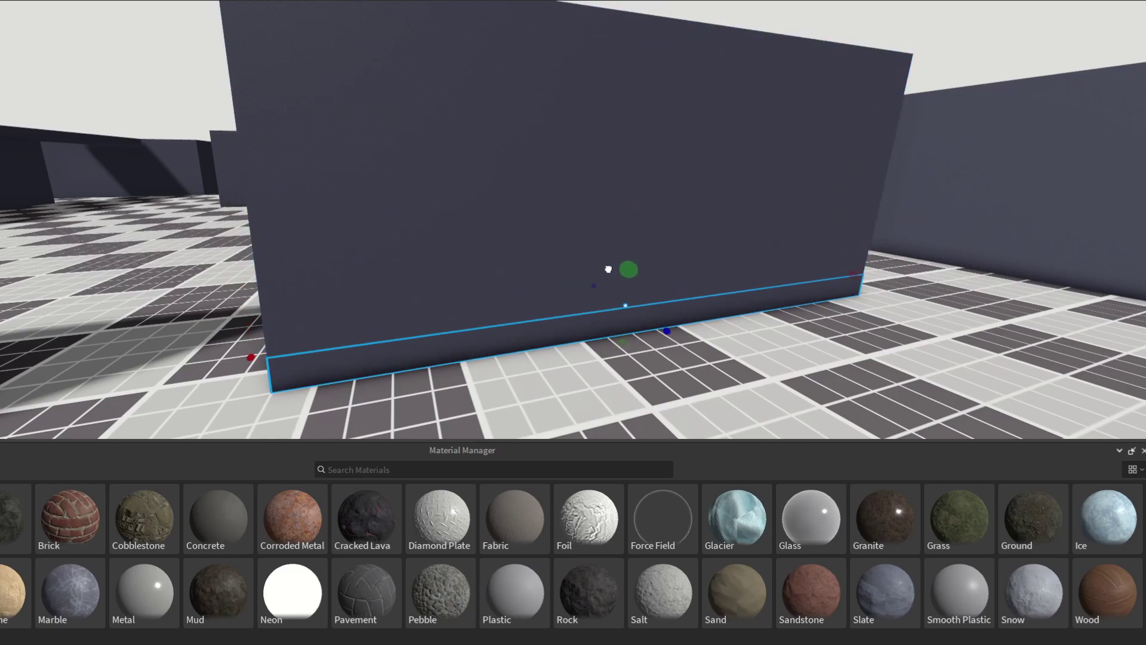
drag(600, 277, 600, 277)
Step: Extend the base strip outward so that it protrudes slightly from the plain wall's face
key(a)
right_drag(660, 299, 666, 304)
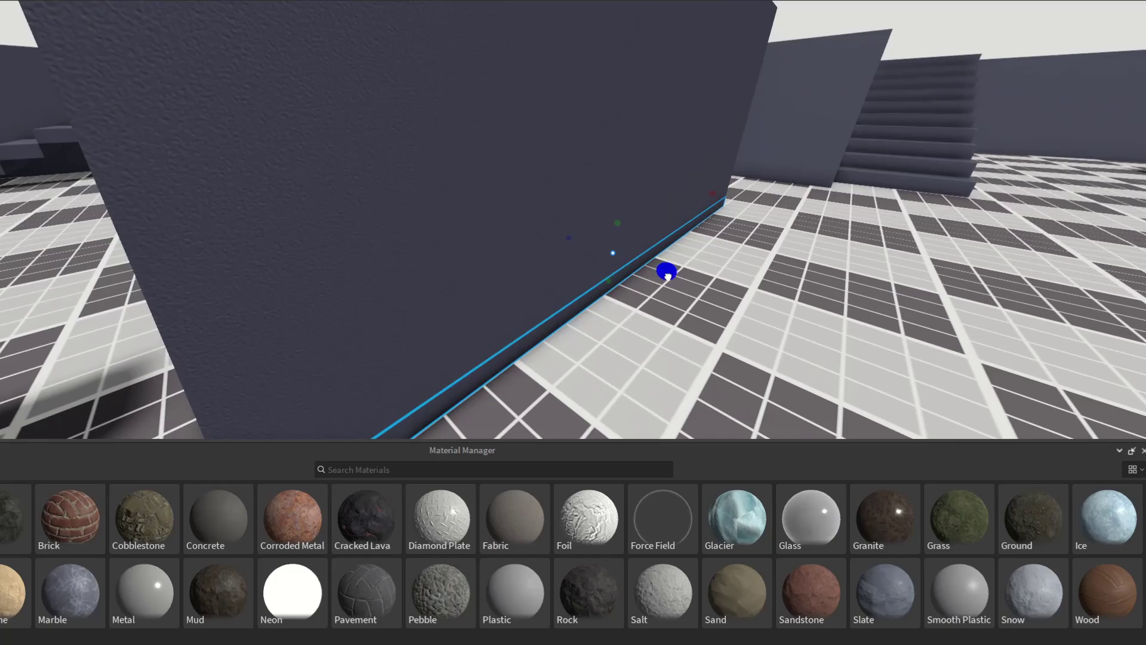
drag(668, 277, 673, 273)
right_drag(673, 273, 563, 123)
key(d)
key(s)
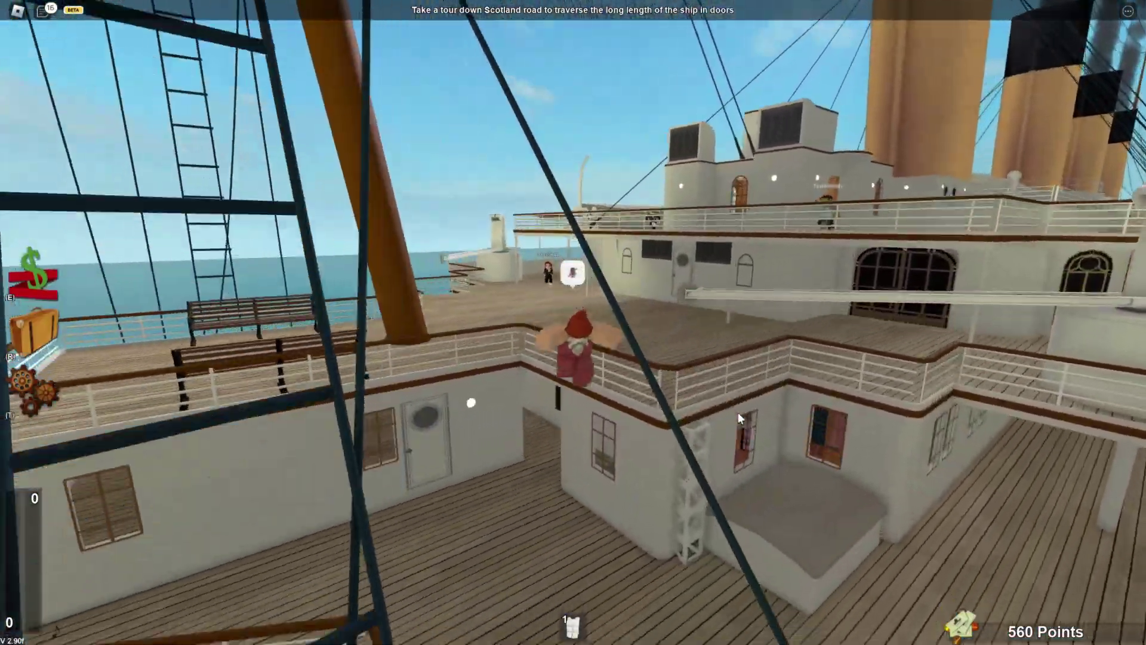
key(w)
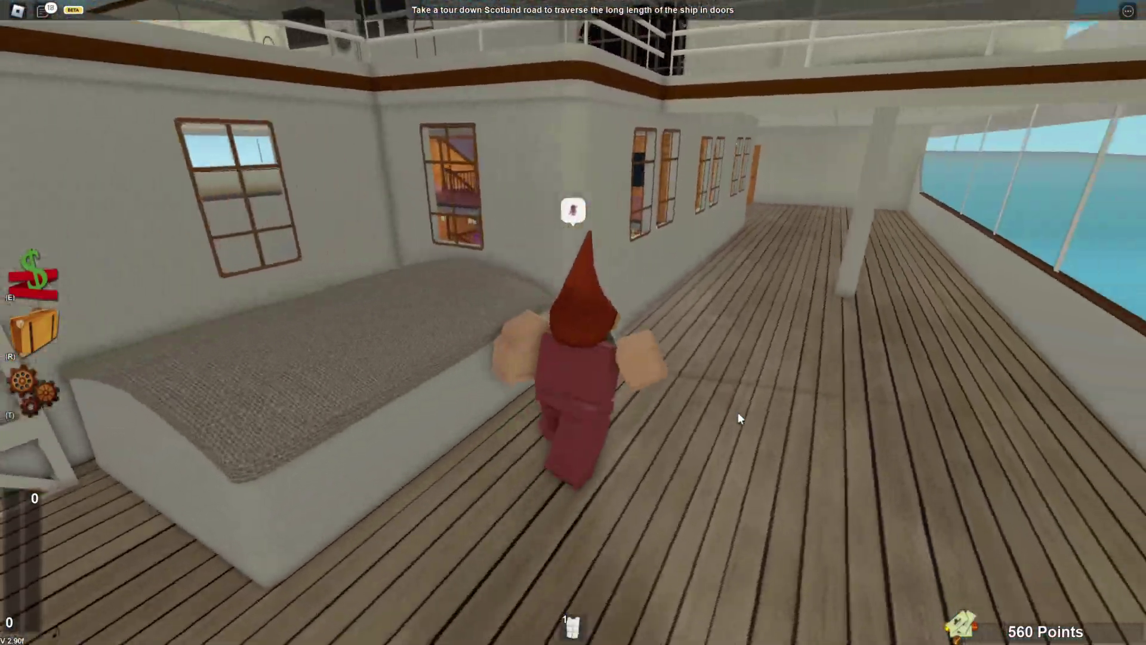
scroll(583, 462, up, 3)
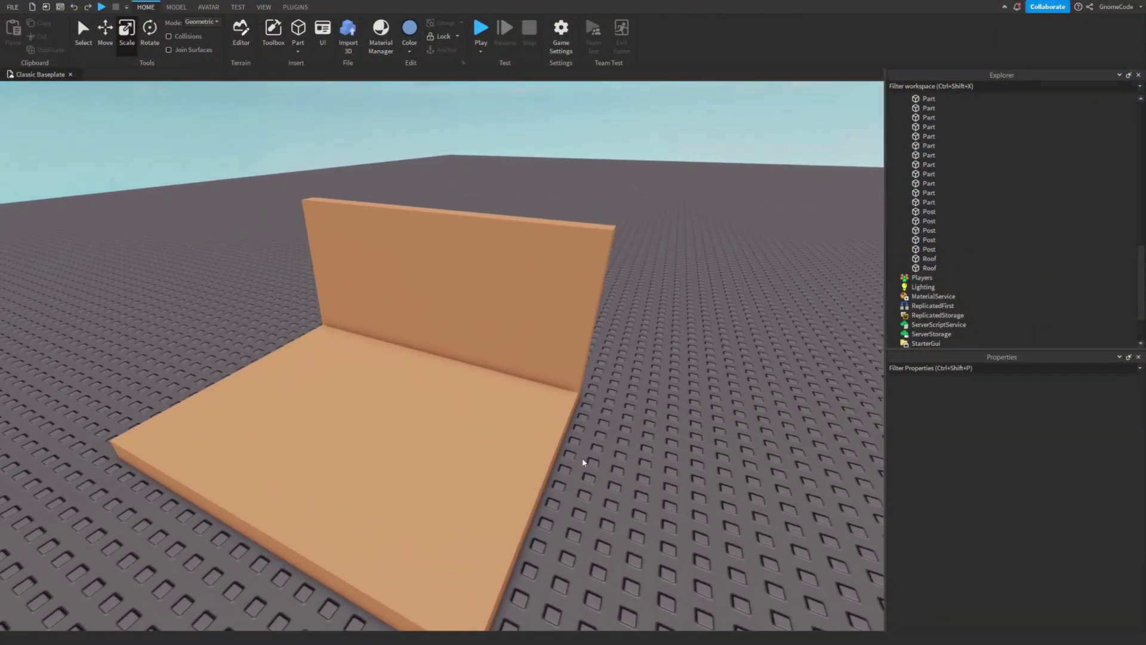
Step: Inspect the orange floor slab and its back wall from several distances to compare their colors
scroll(583, 462, down, 3)
scroll(556, 501, up, 2)
scroll(556, 501, down, 2)
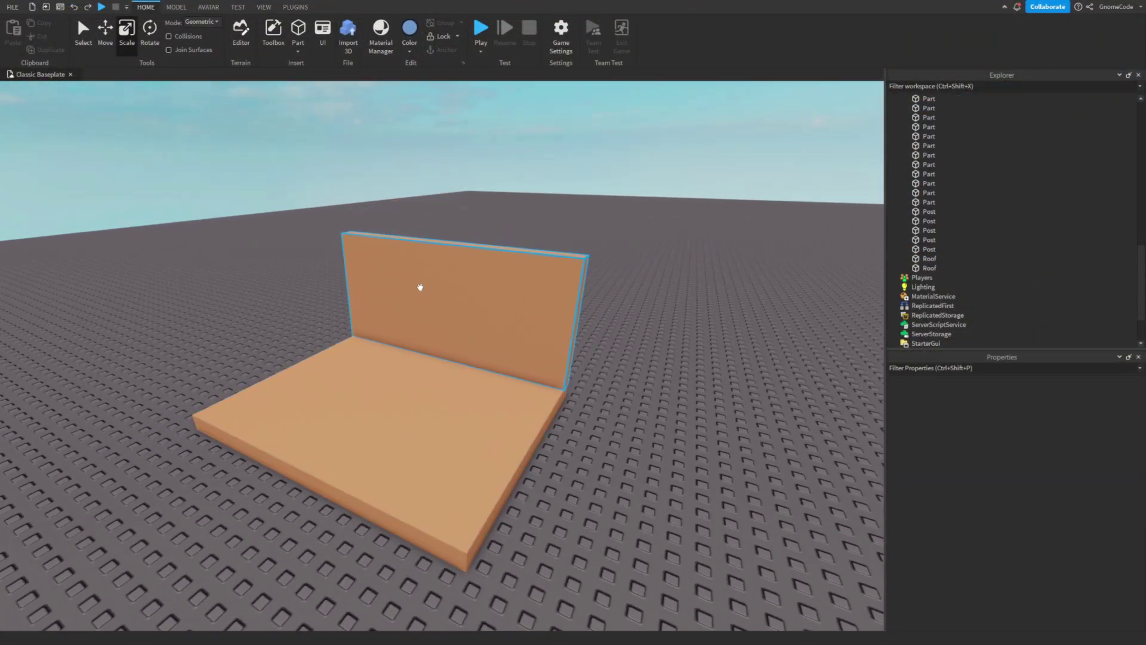
click(444, 427)
click(478, 334)
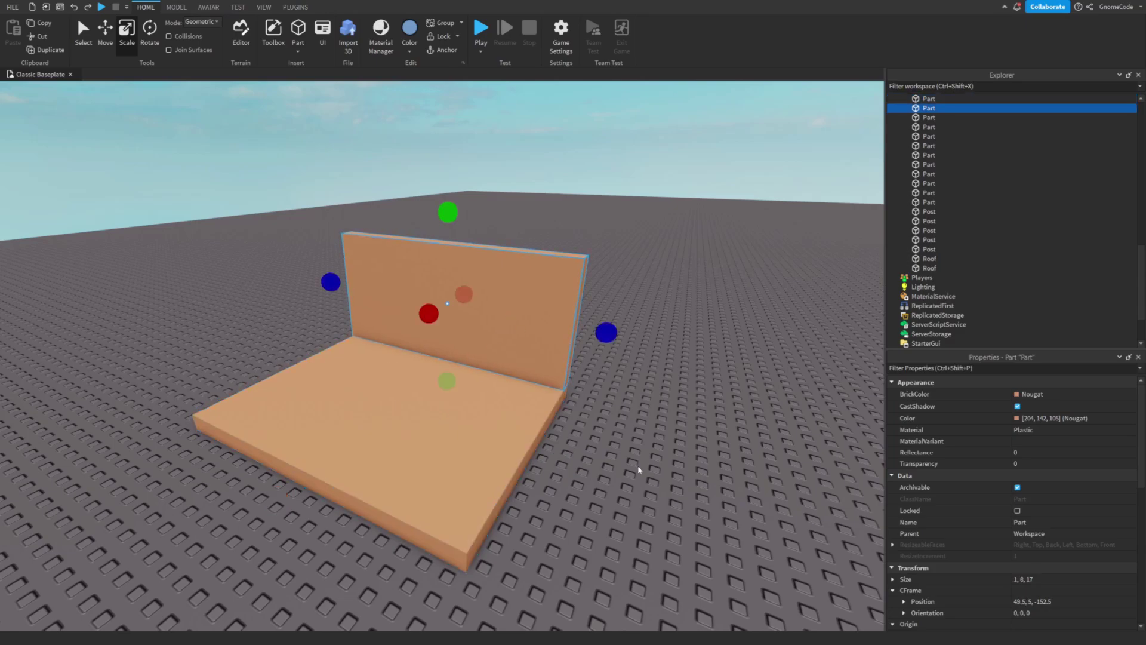
scroll(669, 499, up, 2)
click(668, 499)
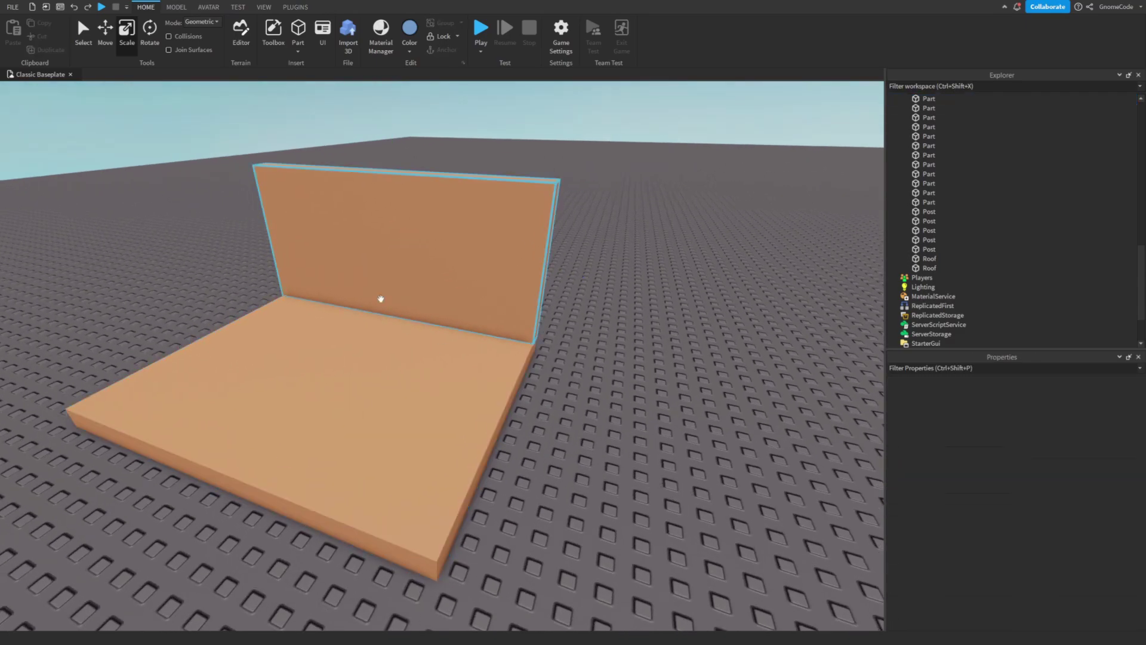
scroll(381, 299, up, 2)
right_drag(472, 323, 478, 296)
scroll(478, 296, down, 1)
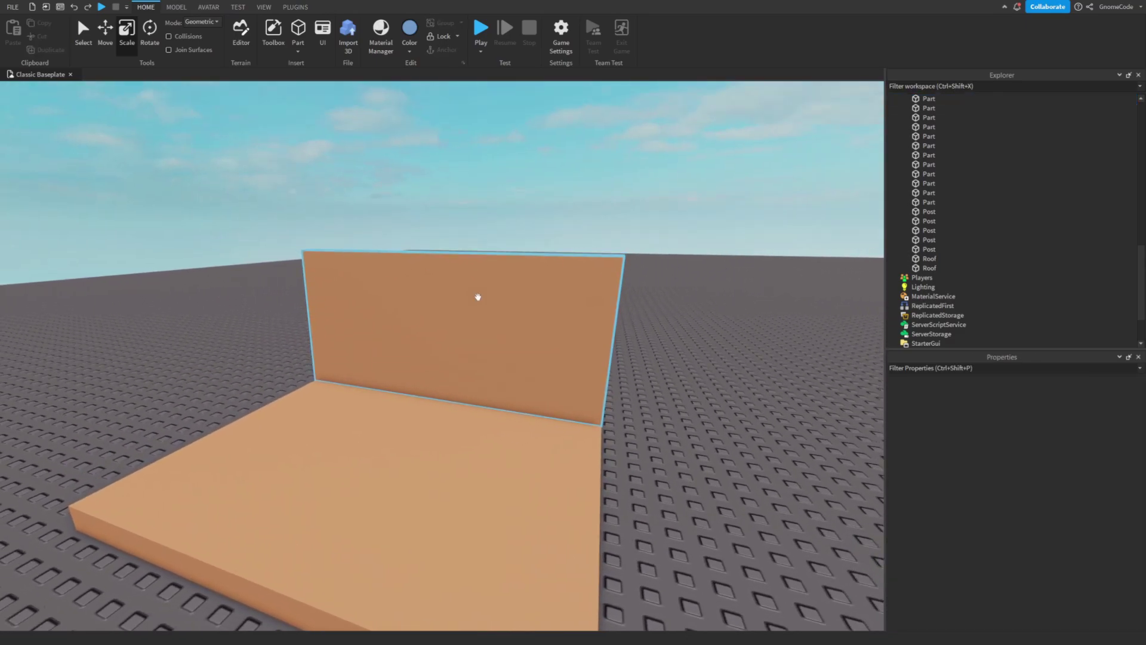
scroll(579, 336, up, 1)
scroll(498, 318, down, 1)
Step: Darken the back wall's color to 159, 110, 82 and clear the selection
click(498, 319)
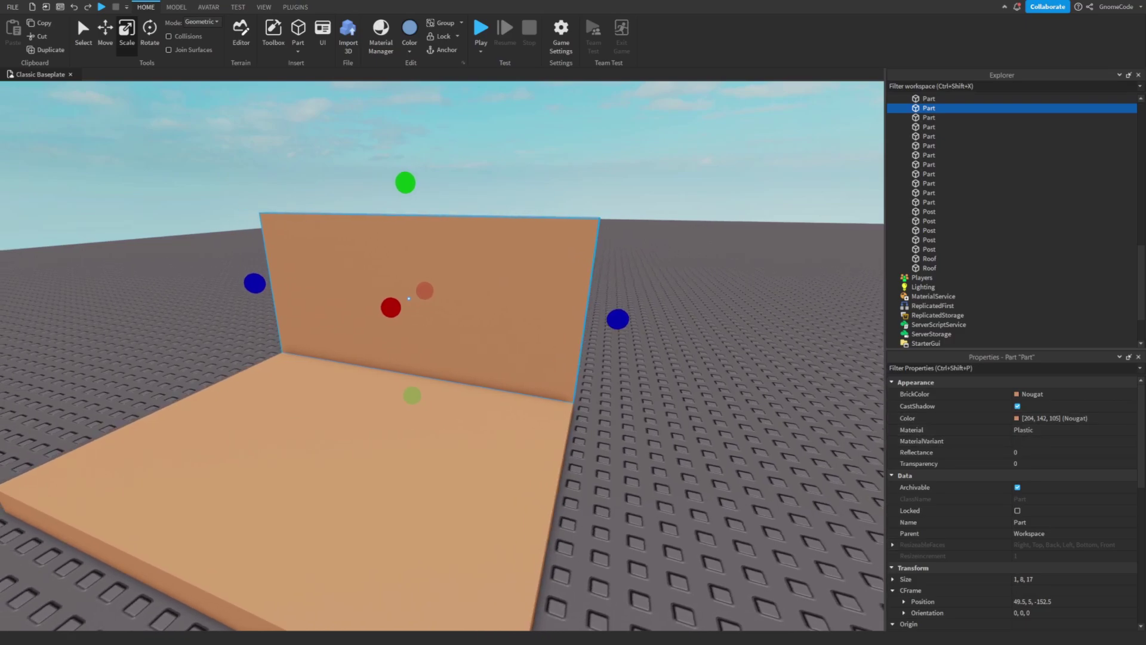
click(1017, 417)
drag(605, 215, 760, 215)
drag(831, 263, 828, 271)
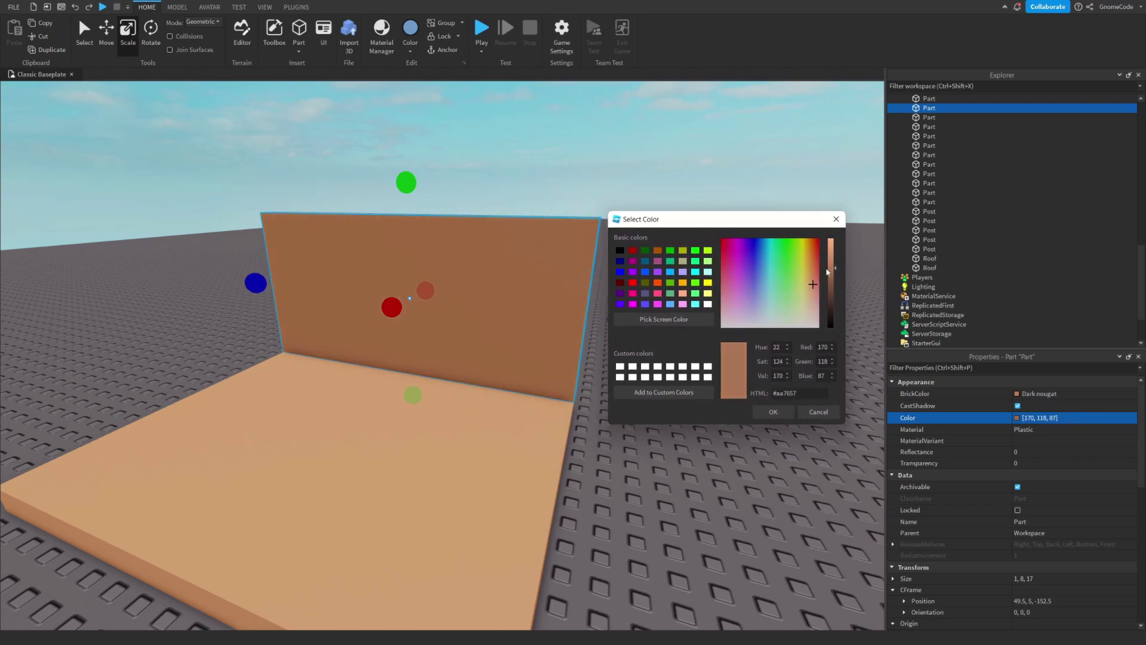
click(773, 412)
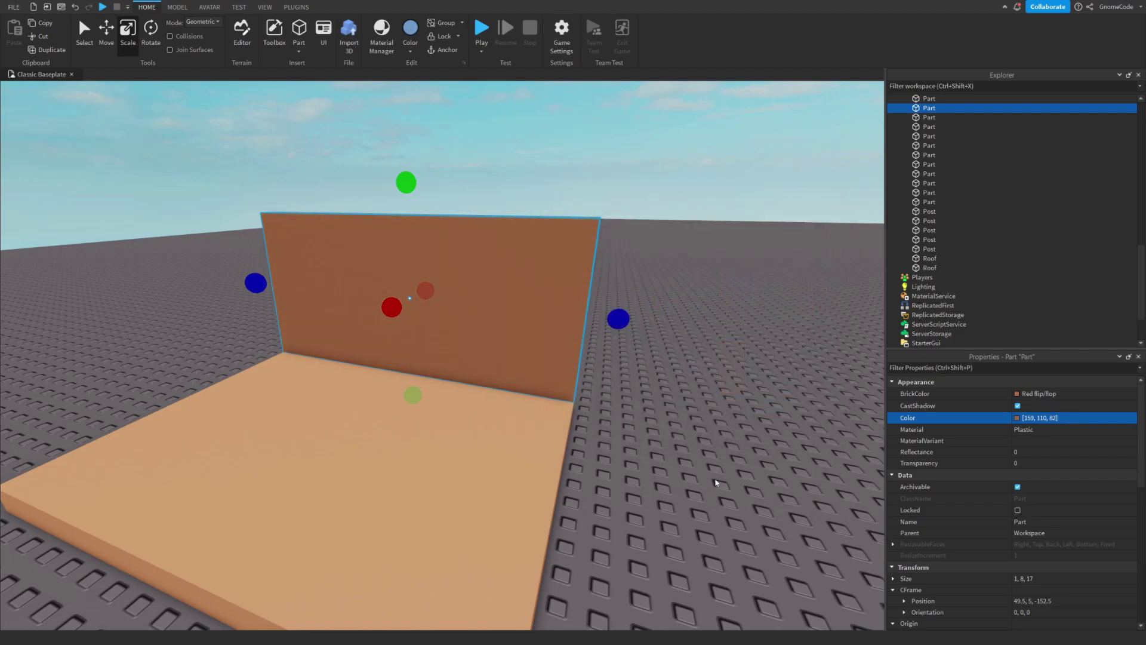
click(714, 482)
Step: Examine the contrast between the darkened wall and the floor from several angles, and select the wall
key(a)
key(d)
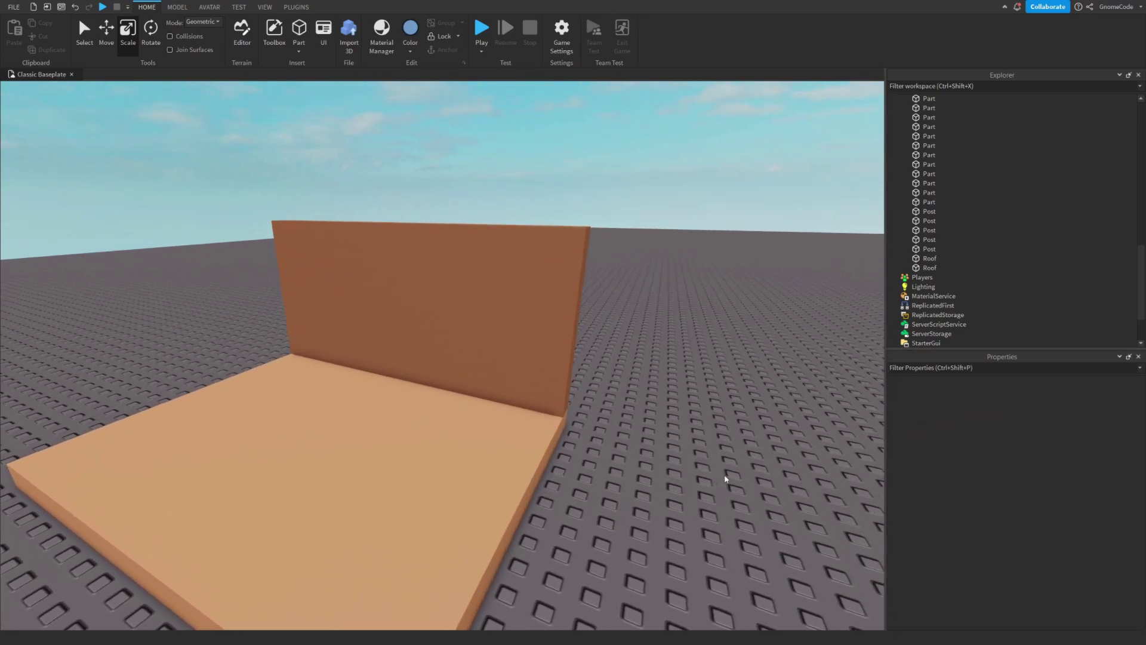
right_drag(726, 479, 726, 478)
key(a)
key(d)
right_drag(616, 392, 617, 392)
key(a)
click(559, 343)
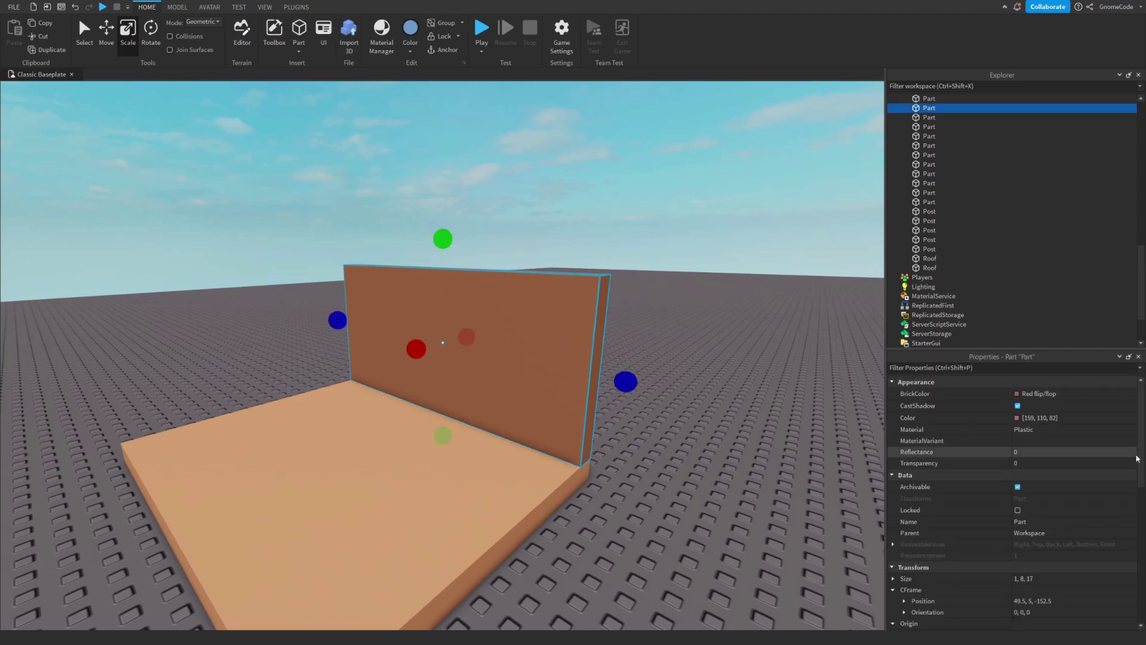
Step: Lighten the back wall's color to 255, 207, 179 and clear the selection
click(1017, 418)
drag(677, 281, 707, 198)
click(731, 275)
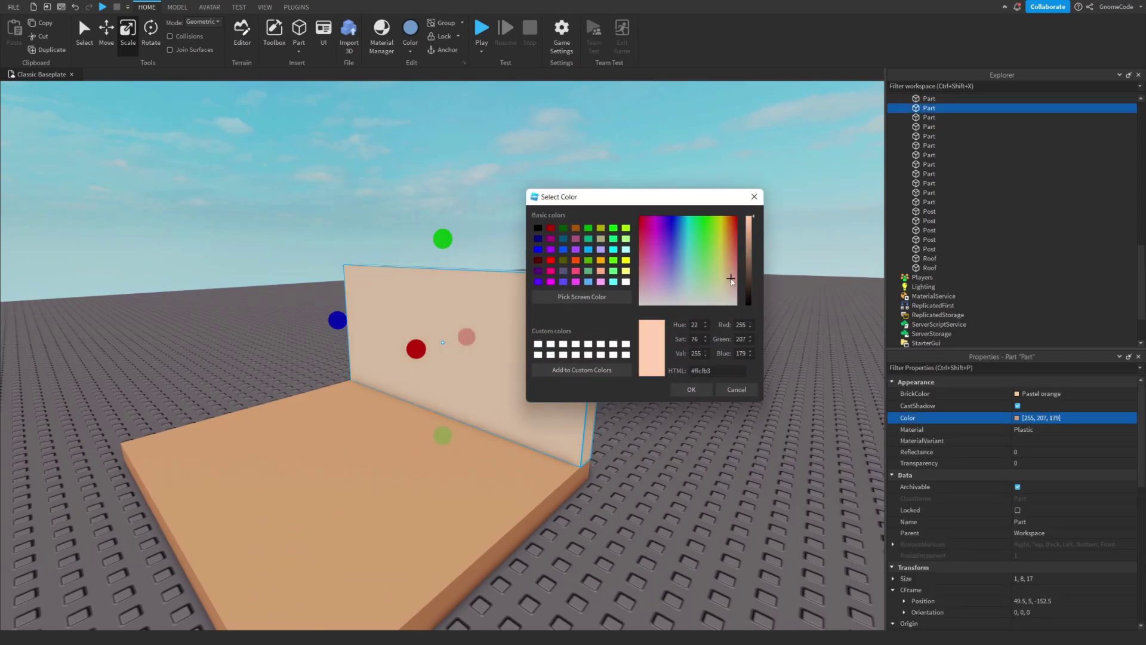
click(693, 388)
click(685, 458)
right_drag(686, 458, 679, 434)
scroll(597, 359, up, 3)
Step: Recolor the back wall bright red (255, 0, 0) and clear the selection
click(511, 281)
scroll(604, 274, up, 2)
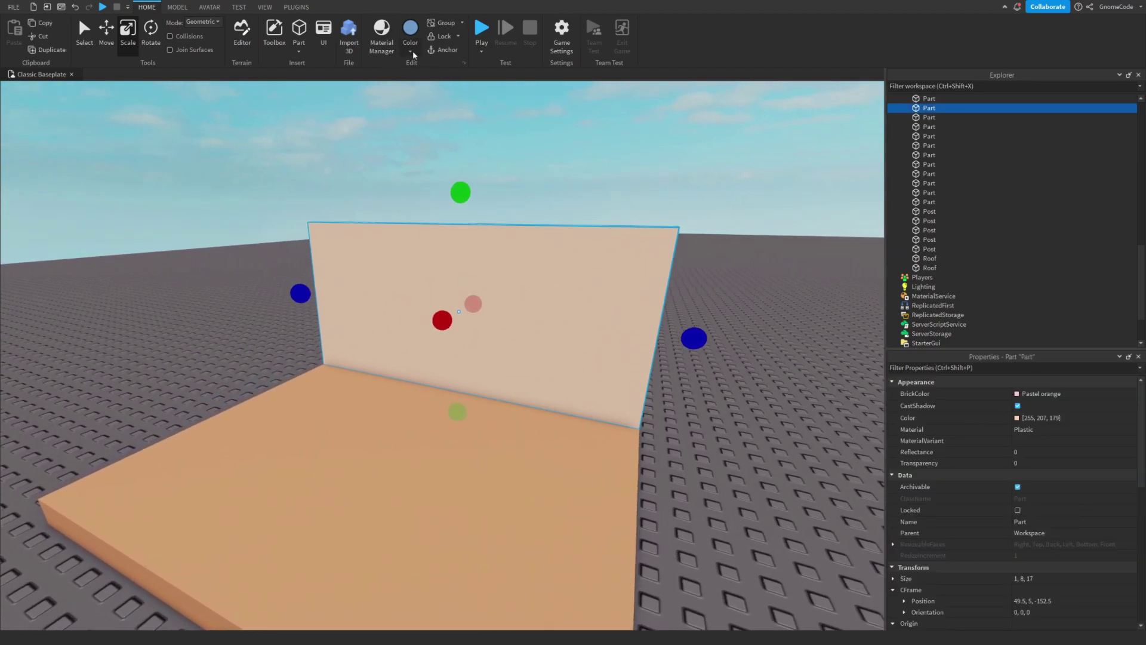
click(410, 33)
click(532, 131)
click(594, 184)
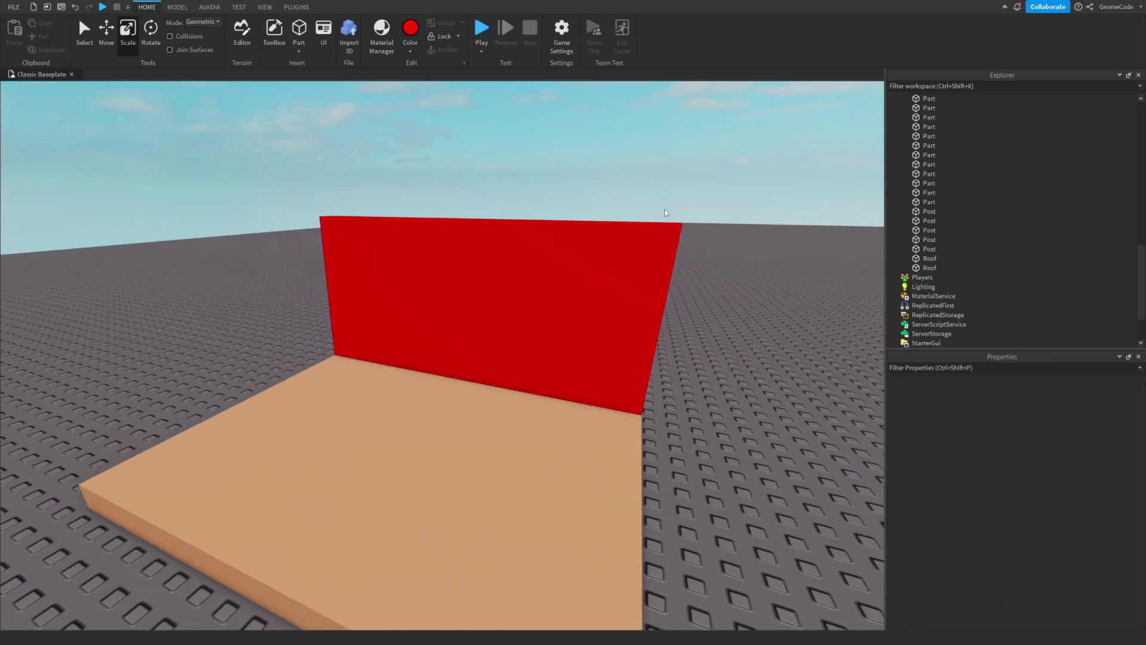
Step: Examine the red wall against the orange floor from several angles and distances
scroll(561, 304, down, 3)
scroll(521, 417, up, 5)
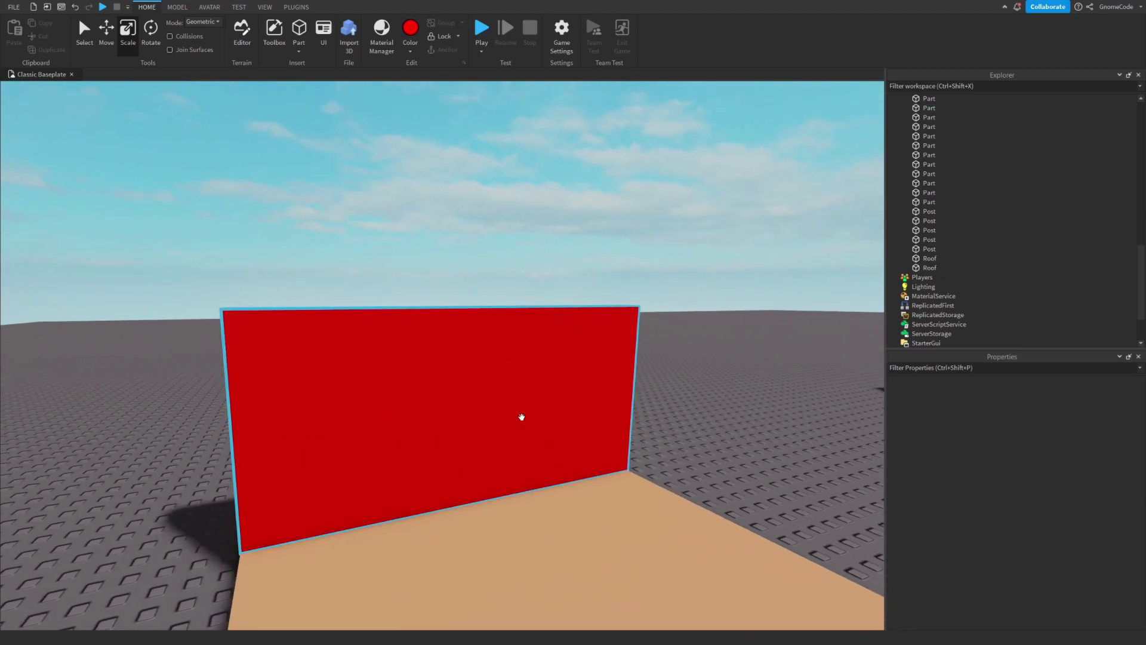
right_drag(521, 417, 522, 366)
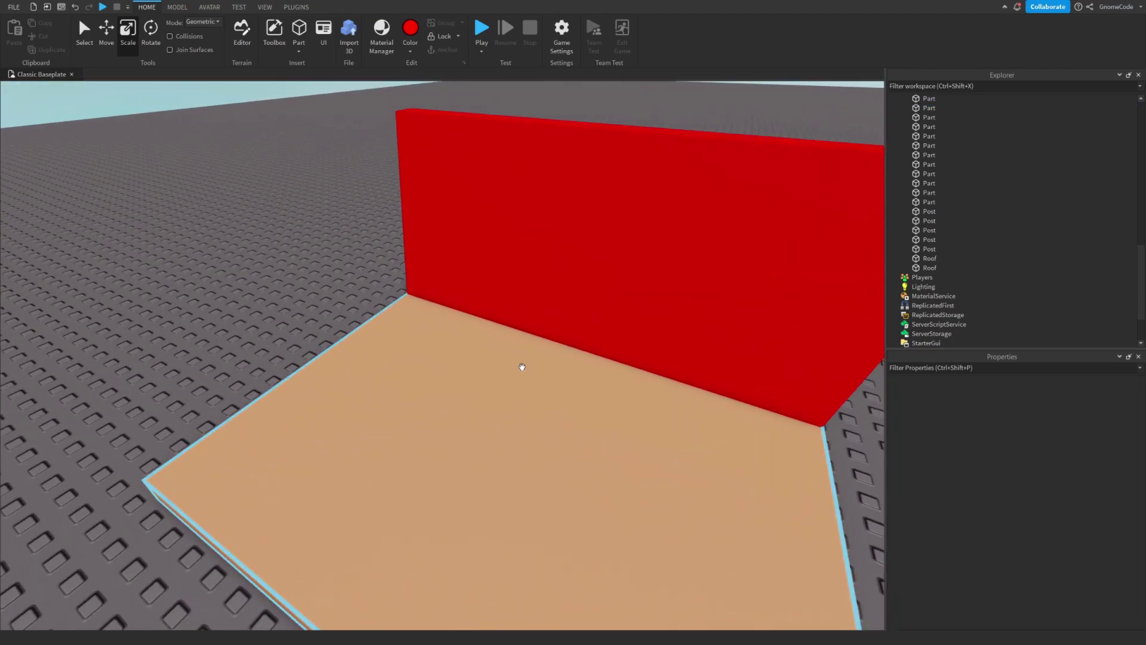
scroll(522, 366, down, 3)
click(463, 197)
scroll(463, 197, up, 2)
scroll(443, 145, down, 2)
click(518, 207)
right_drag(519, 209, 543, 325)
scroll(542, 325, up, 3)
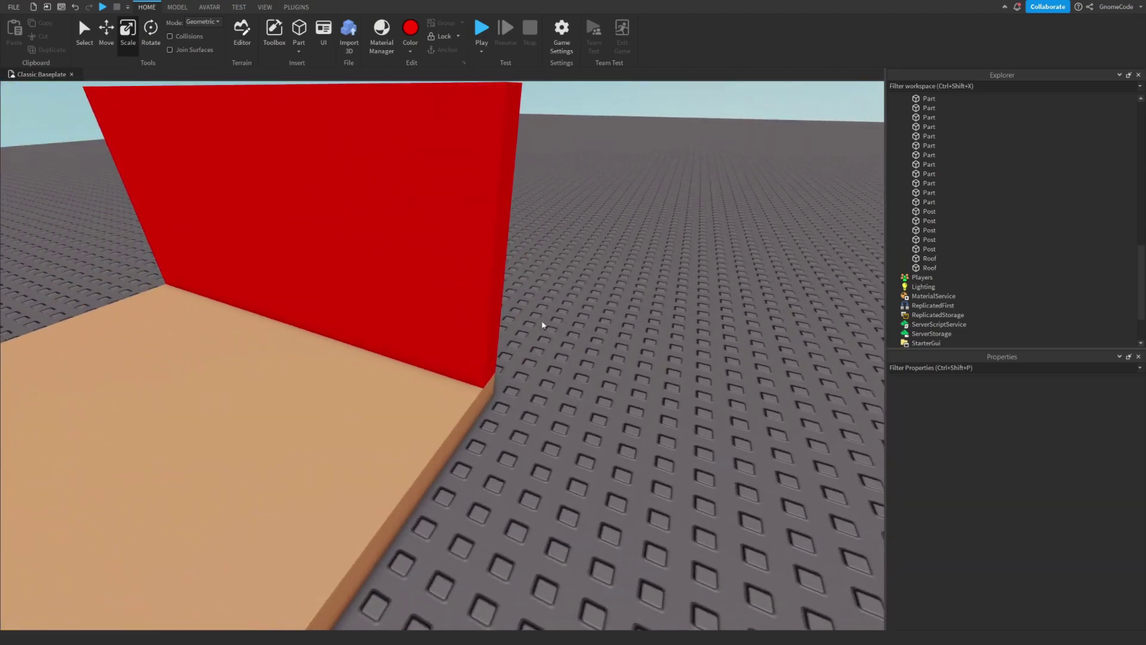
scroll(544, 324, down, 5)
Step: Recolor the back wall a muted grayish brown and clear the selection
click(443, 173)
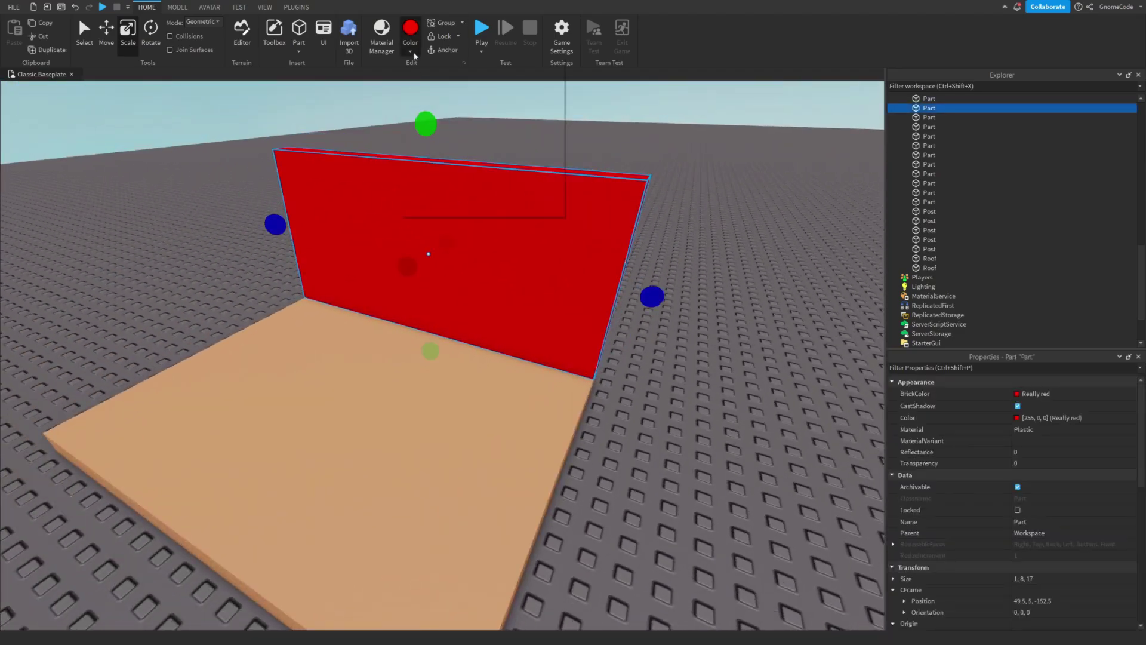
click(410, 30)
click(501, 185)
click(718, 269)
Step: Compare the muted brown wall with the orange floor from several viewpoints
scroll(719, 287, down, 3)
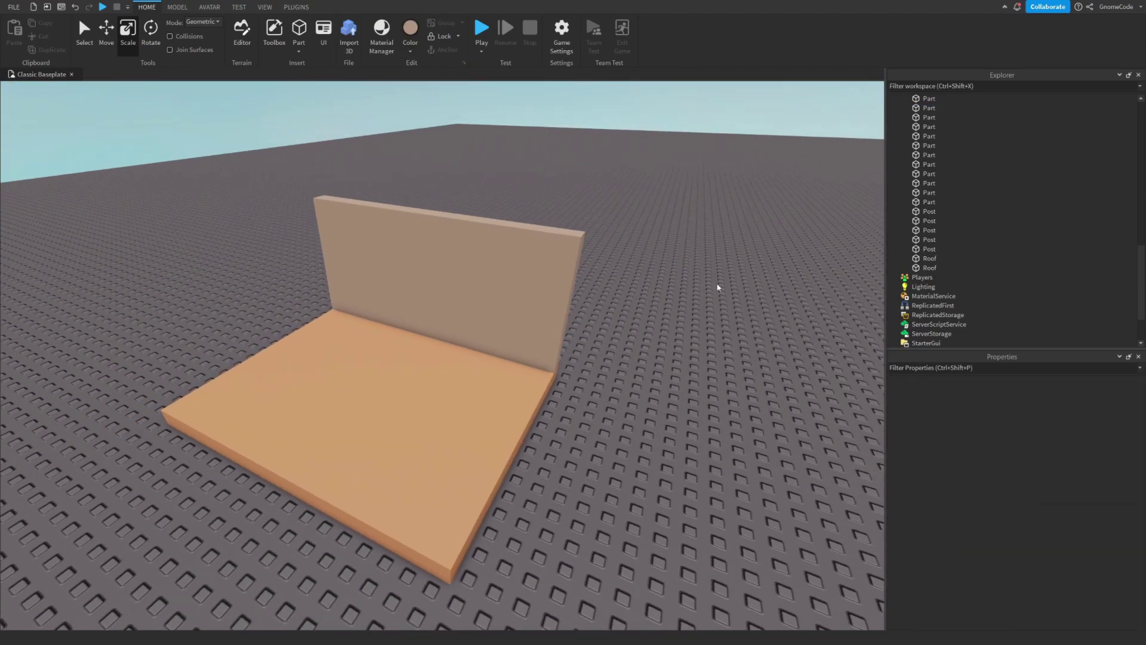
right_drag(719, 286, 719, 289)
scroll(719, 289, up, 2)
scroll(537, 411, down, 2)
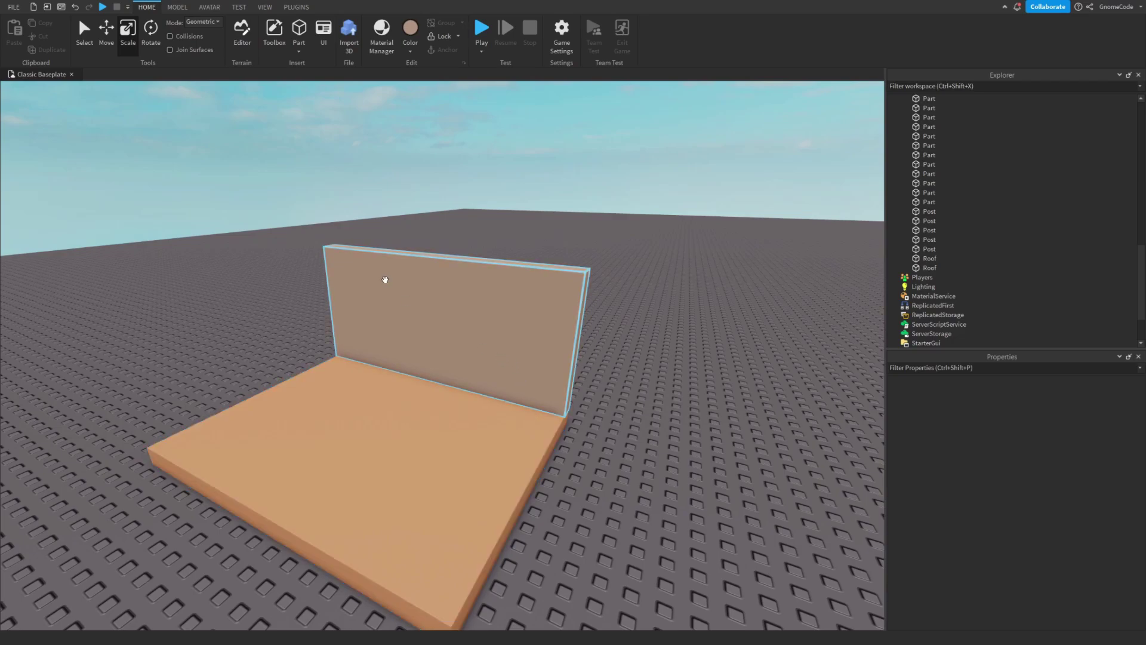
right_drag(651, 463, 651, 460)
scroll(650, 463, up, 2)
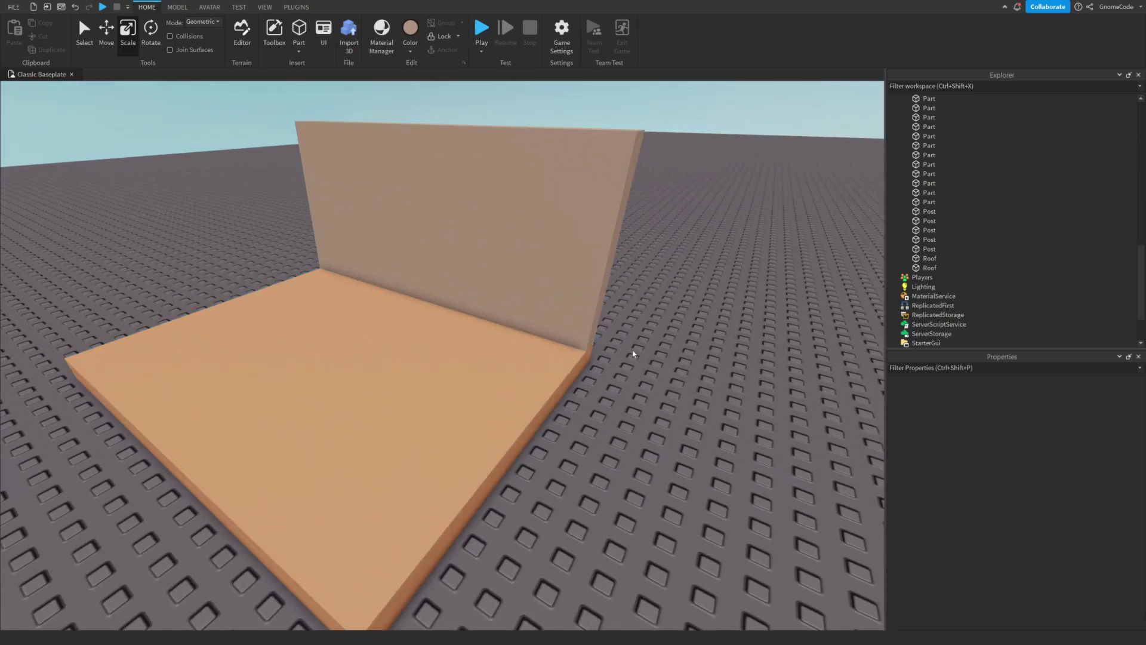
right_drag(686, 392, 685, 391)
Step: Go to the wooden shed with light trim and inspect the colors of its front, door, hinges and side window
scroll(684, 392, down, 3)
key(w)
key(d)
key(a)
scroll(686, 391, down, 4)
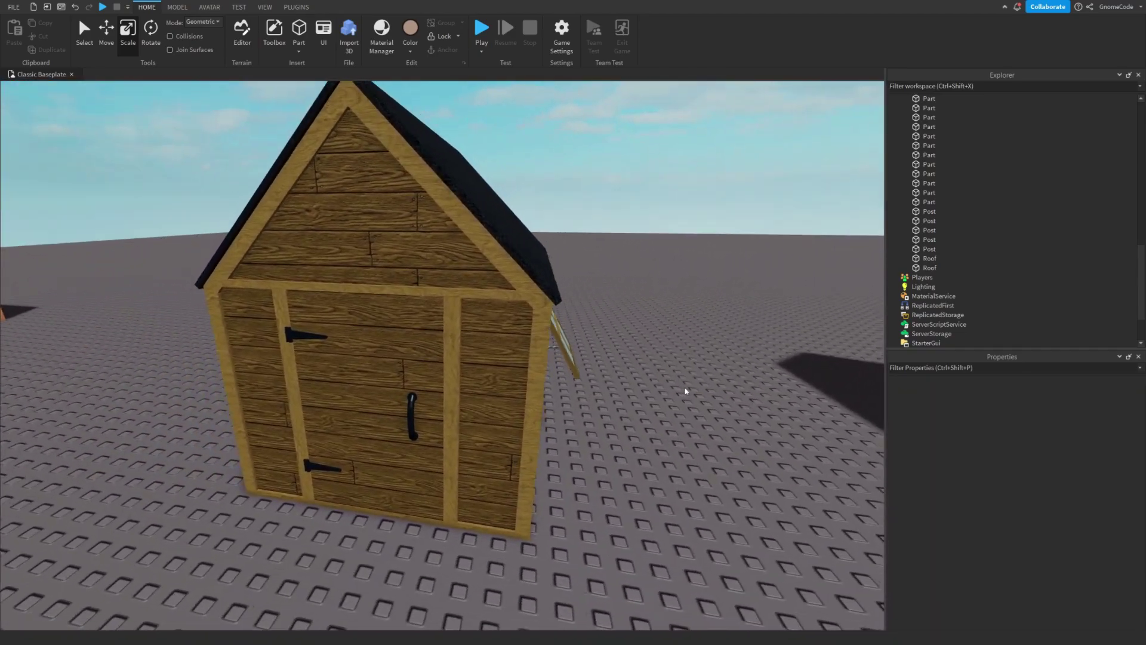
right_drag(547, 384, 548, 384)
scroll(552, 369, up, 5)
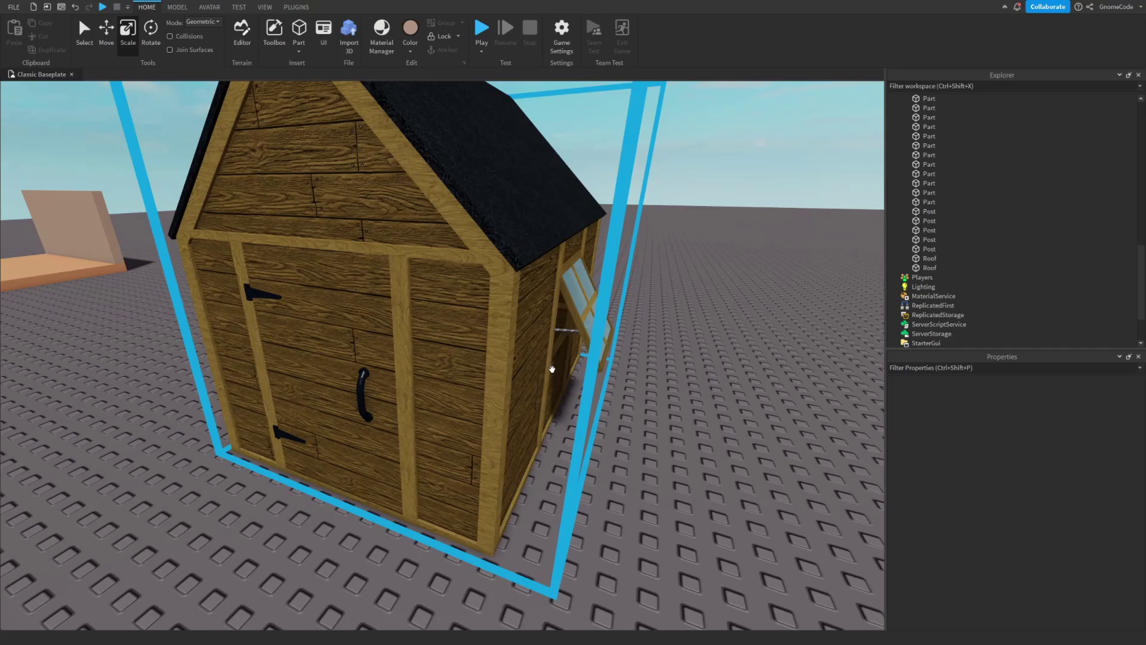
scroll(554, 371, down, 2)
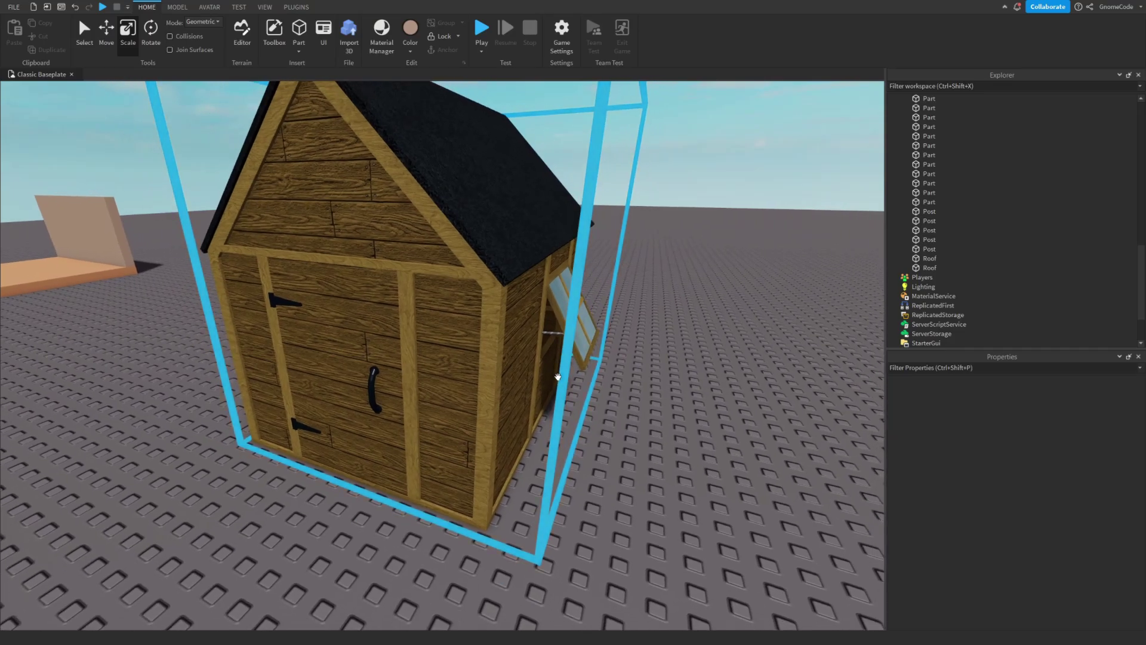
scroll(556, 376, up, 3)
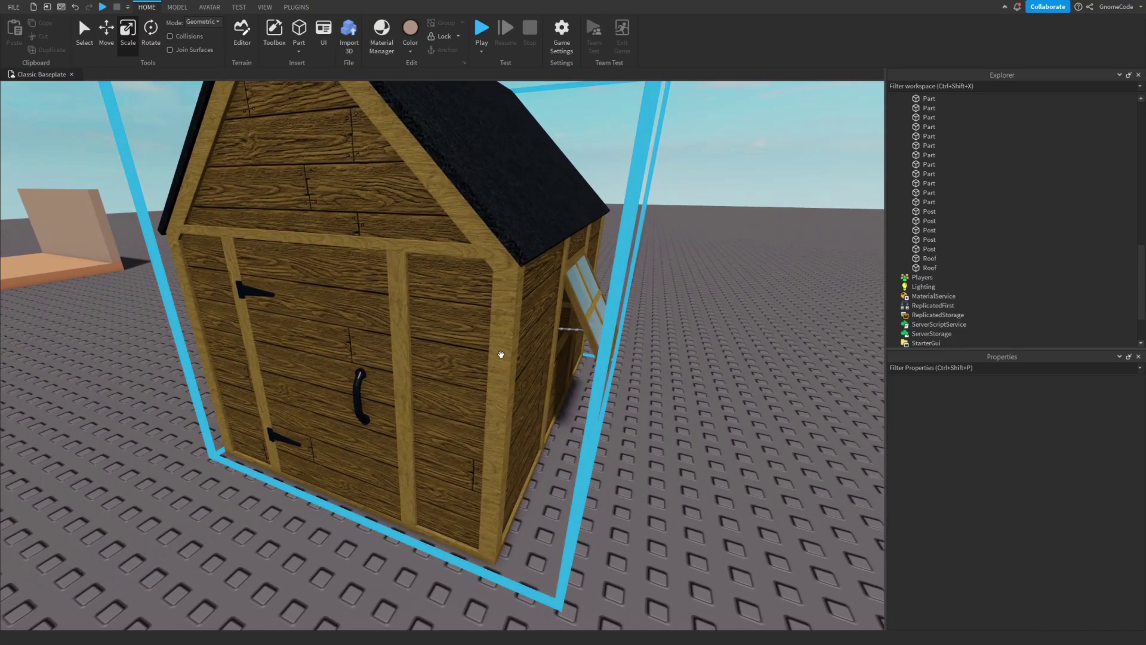
right_drag(499, 356, 468, 378)
scroll(468, 379, up, 2)
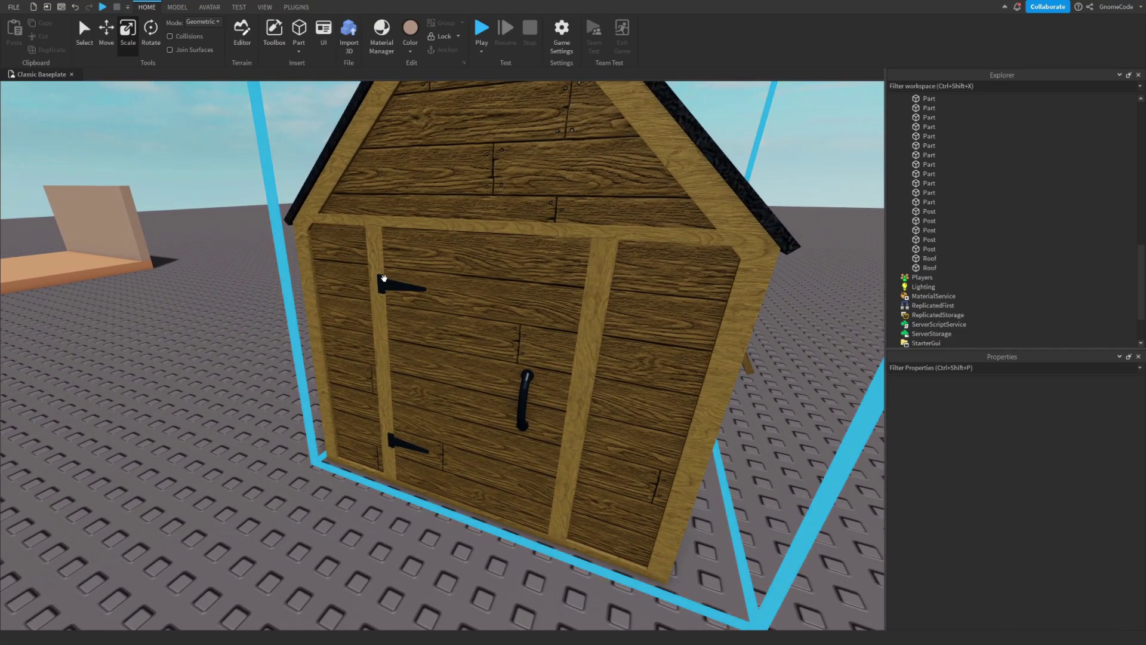
right_drag(384, 278, 451, 317)
scroll(645, 333, down, 3)
Step: Go to the second shed and inspect its dark brown trim and lighter door up close
right_drag(642, 369, 642, 367)
key(a)
key(d)
key(s)
scroll(642, 368, up, 5)
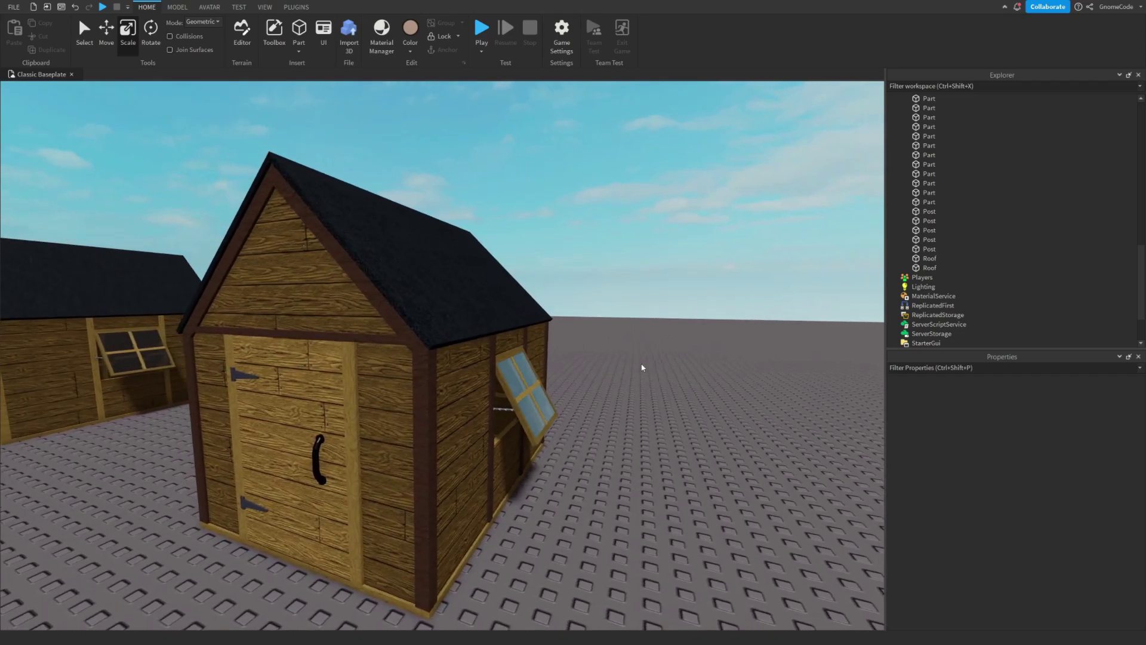
key(a)
mouse_move(461, 353)
right_down()
mouse_move(473, 392)
mouse_move(442, 315)
mouse_move(473, 297)
mouse_move(565, 366)
mouse_move(472, 347)
right_up()
key(w)
scroll(435, 360, down, 1)
key(d)
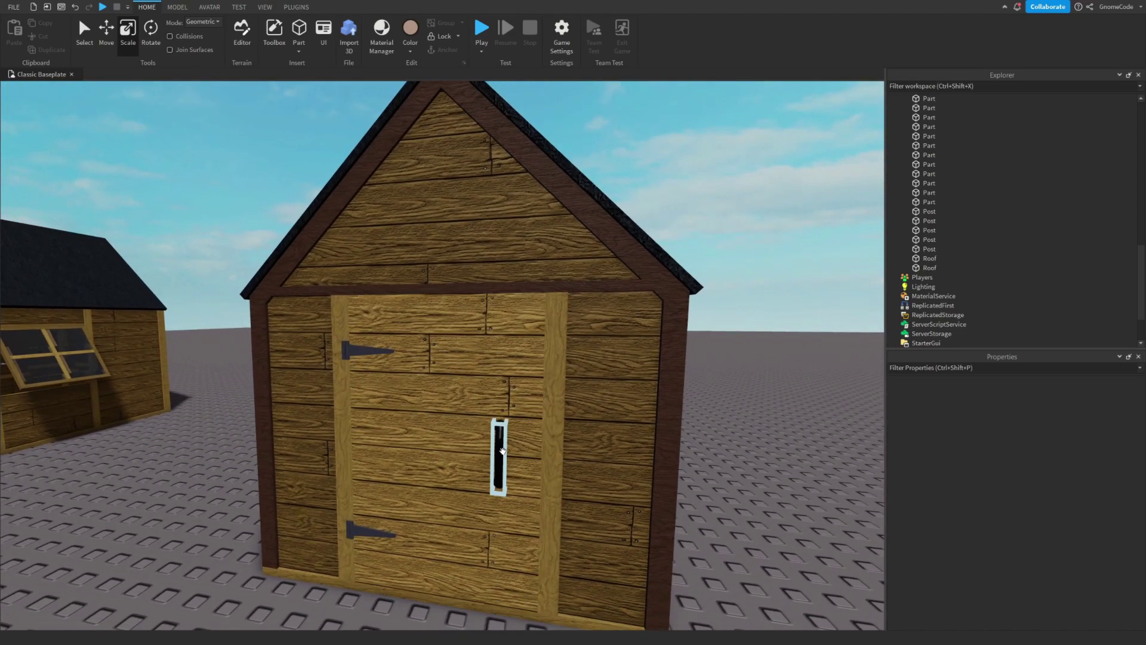
Step: Compare the dark-trimmed shed's walls, door and frame with the light-trimmed shed from farther back
scroll(597, 353, down, 1)
right_drag(665, 394, 704, 381)
key(a)
key(s)
key(w)
scroll(679, 378, down, 3)
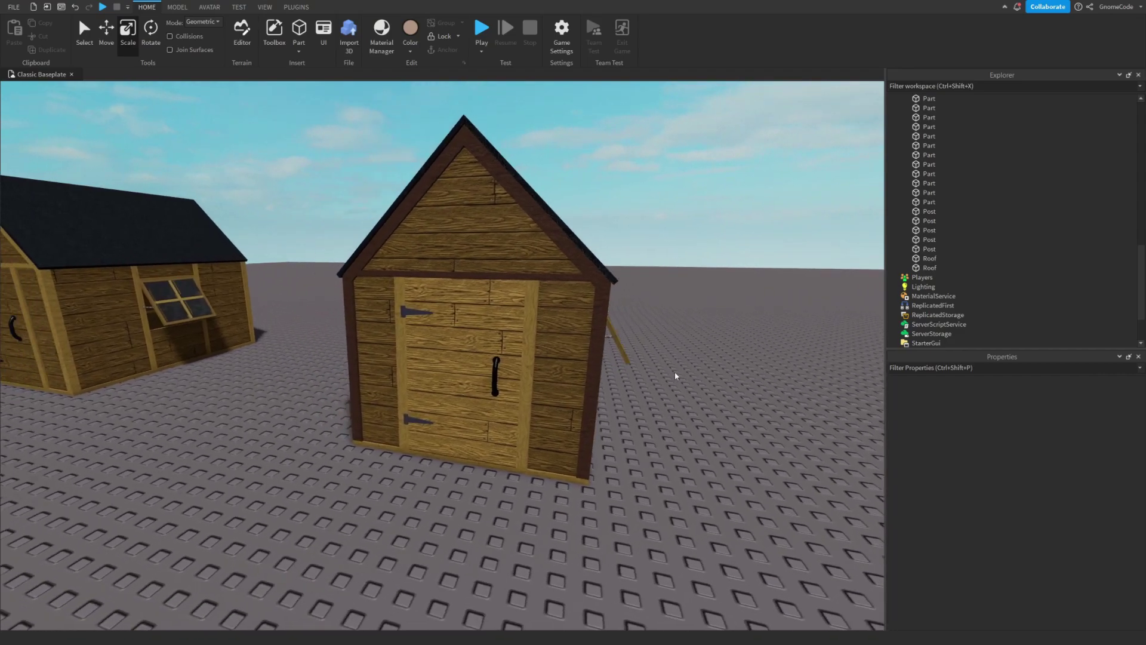
scroll(495, 335, up, 3)
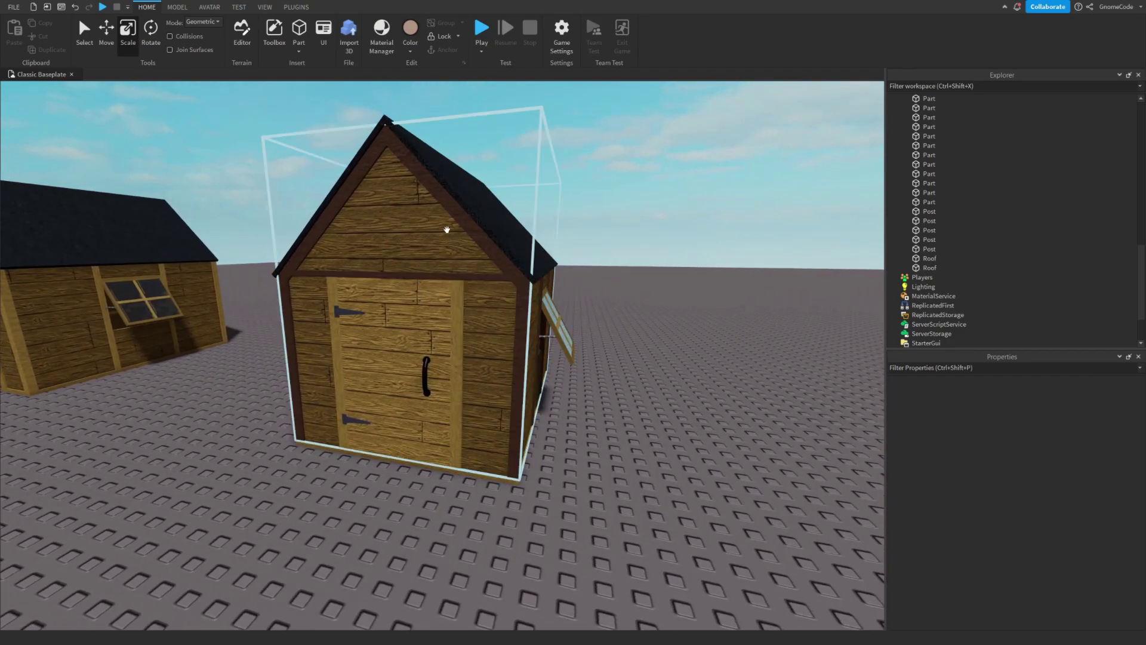
key(a)
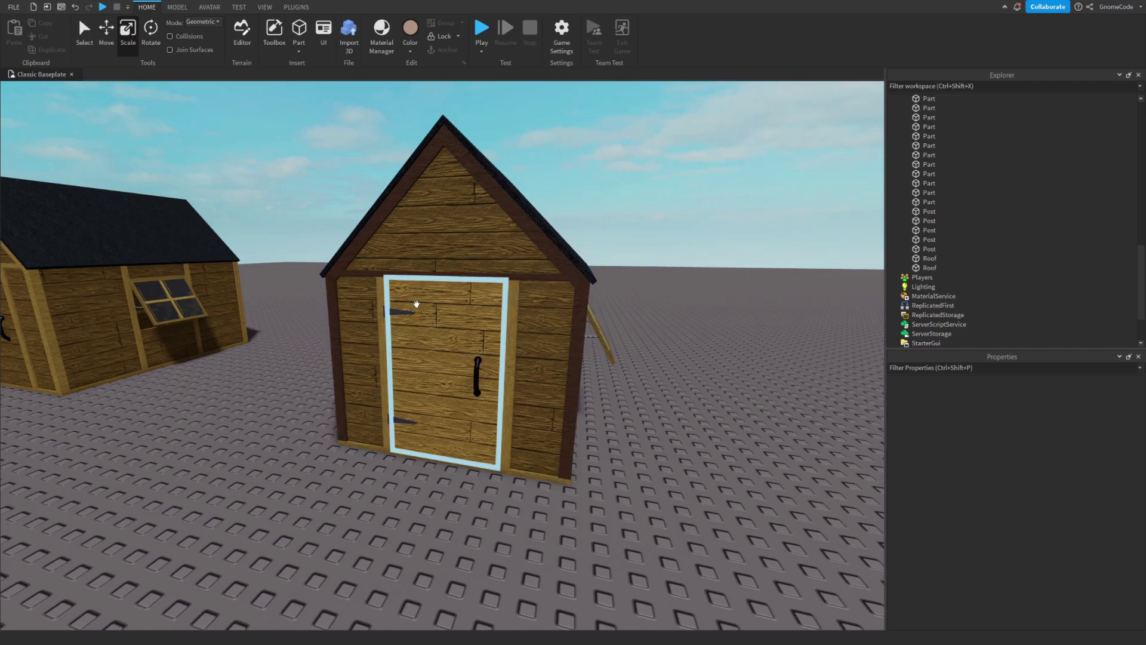
key(s)
key(a)
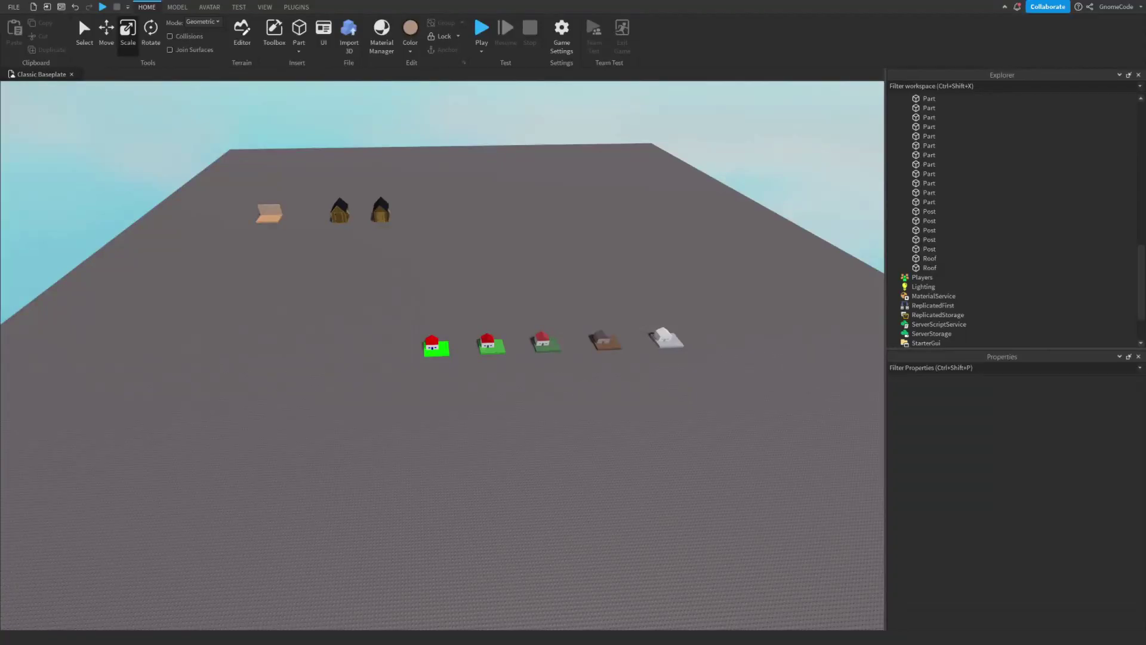
Step: Go to the small house with the bright green lawn and red roof and examine its colors
scroll(548, 465, up, 6)
right_drag(548, 465, 549, 466)
key(w)
key(d)
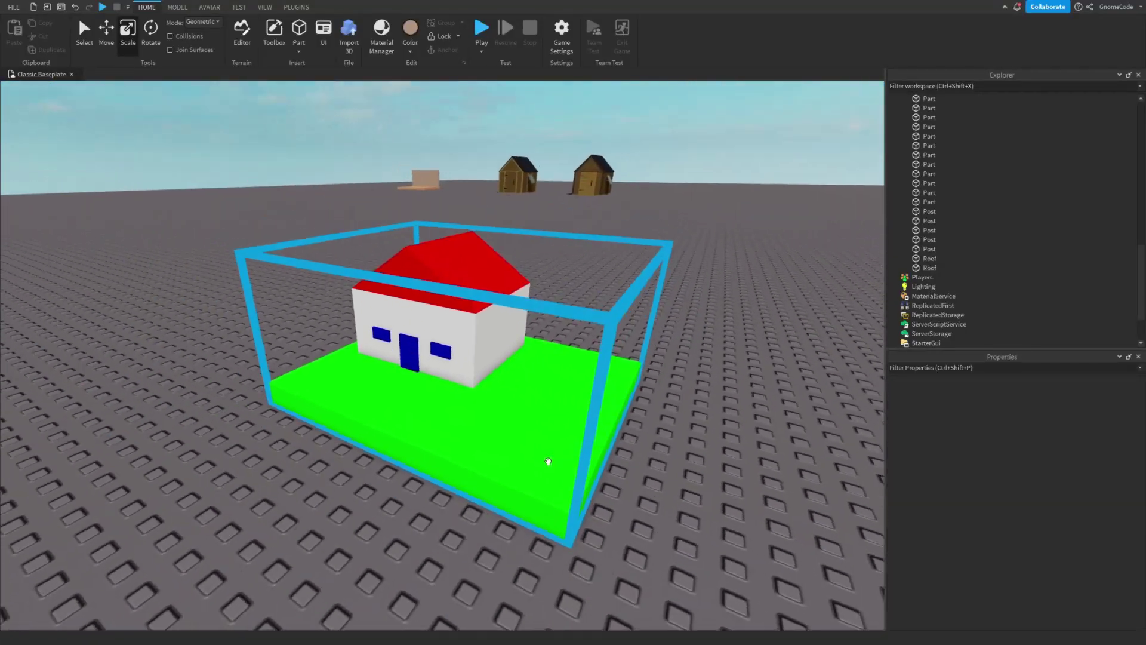
key(w)
key(a)
key(a)
right_drag(686, 255, 719, 255)
key(w)
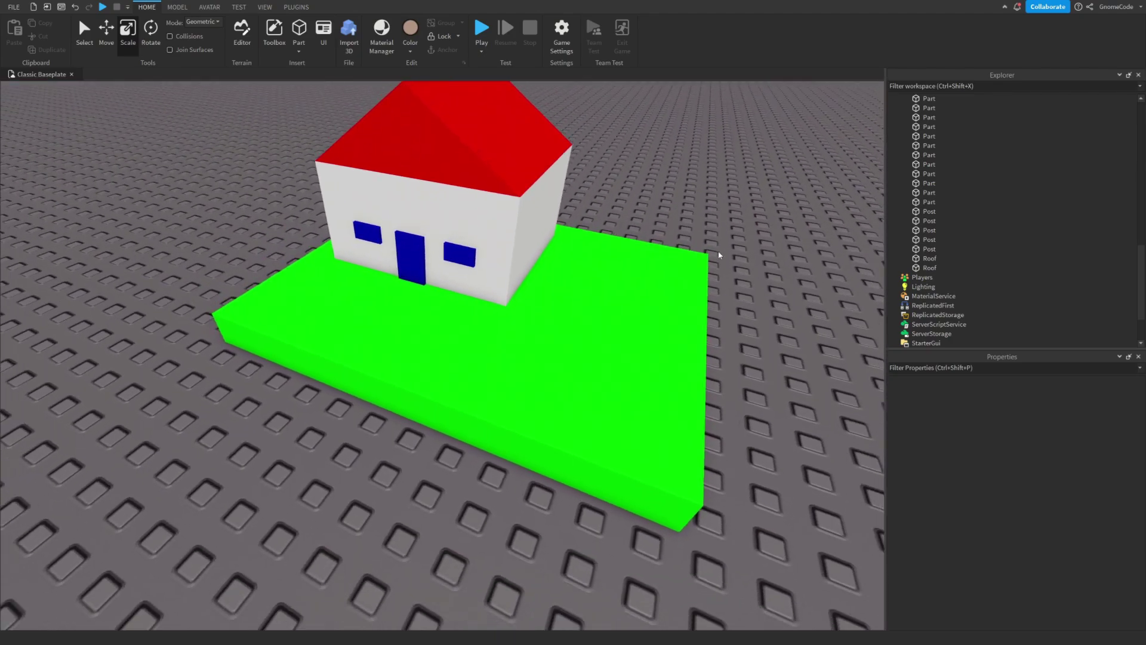
key(s)
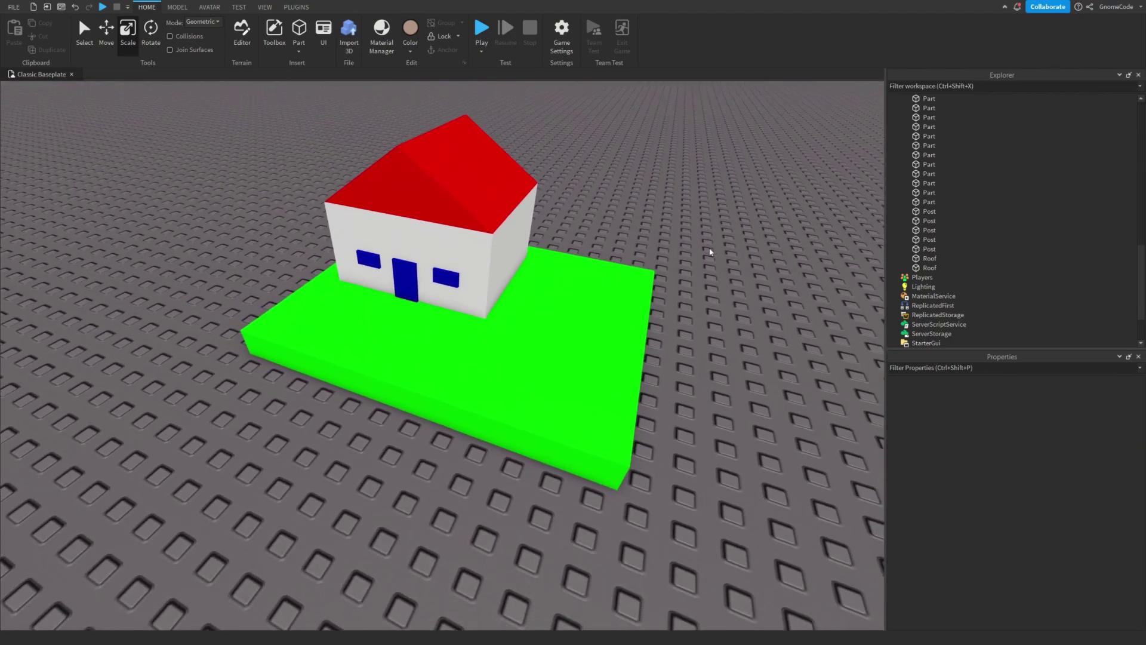
Step: Inspect the color of the bright house's lawn and a red roof wedge, and clear the selection
click(535, 351)
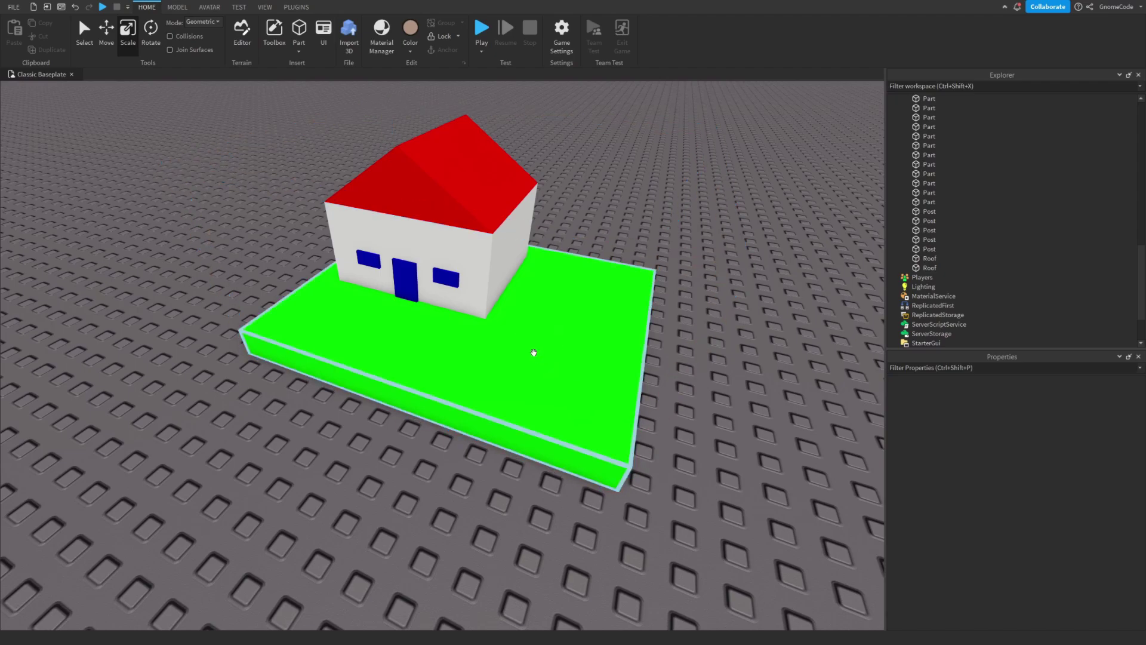
alt+click(448, 173)
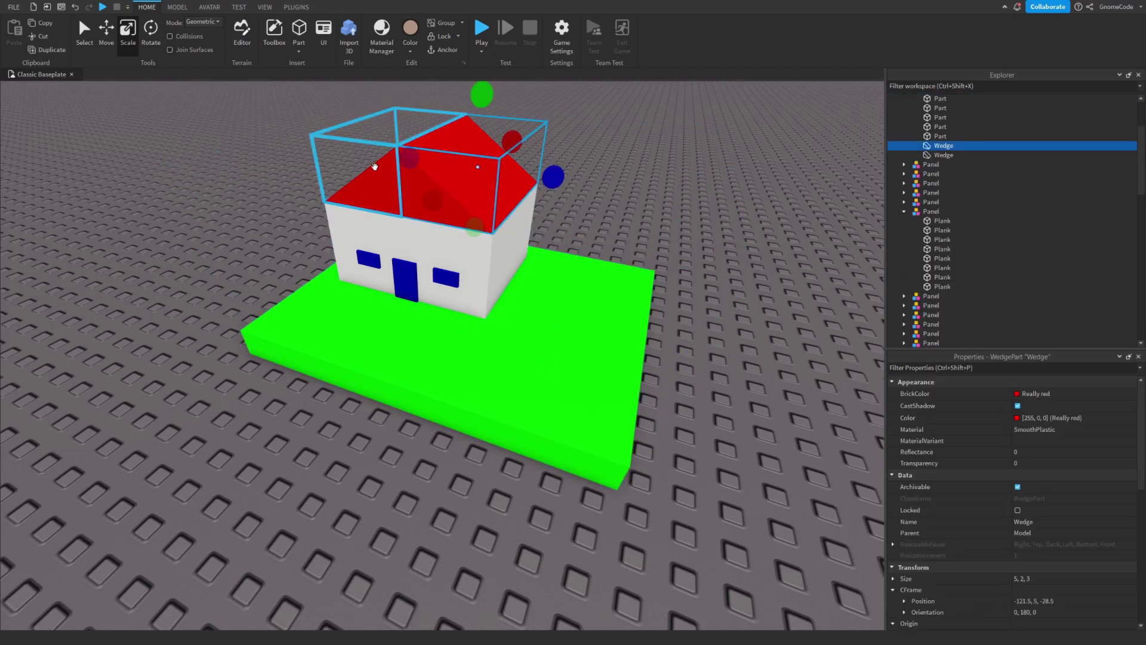
click(208, 364)
key(w)
right_drag(760, 379, 763, 378)
key(s)
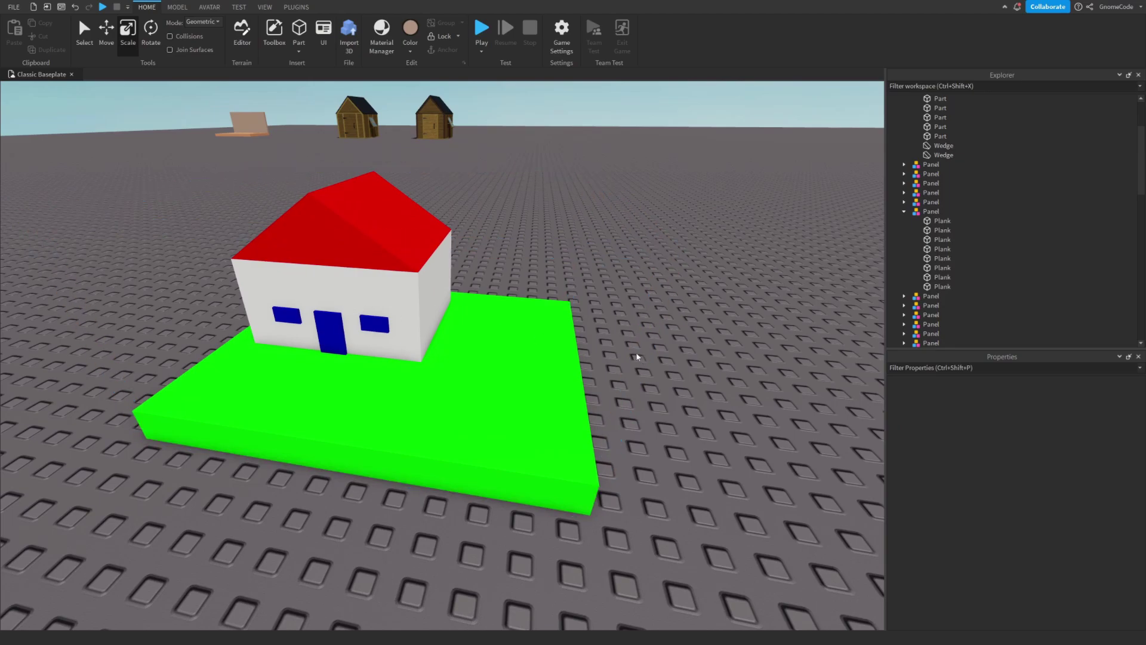
Step: Compare the second house's softer green lawn and blue door with the first house's bright colors
key(s)
right_drag(660, 355, 660, 350)
key(d)
key(w)
key(a)
key(d)
scroll(659, 351, down, 5)
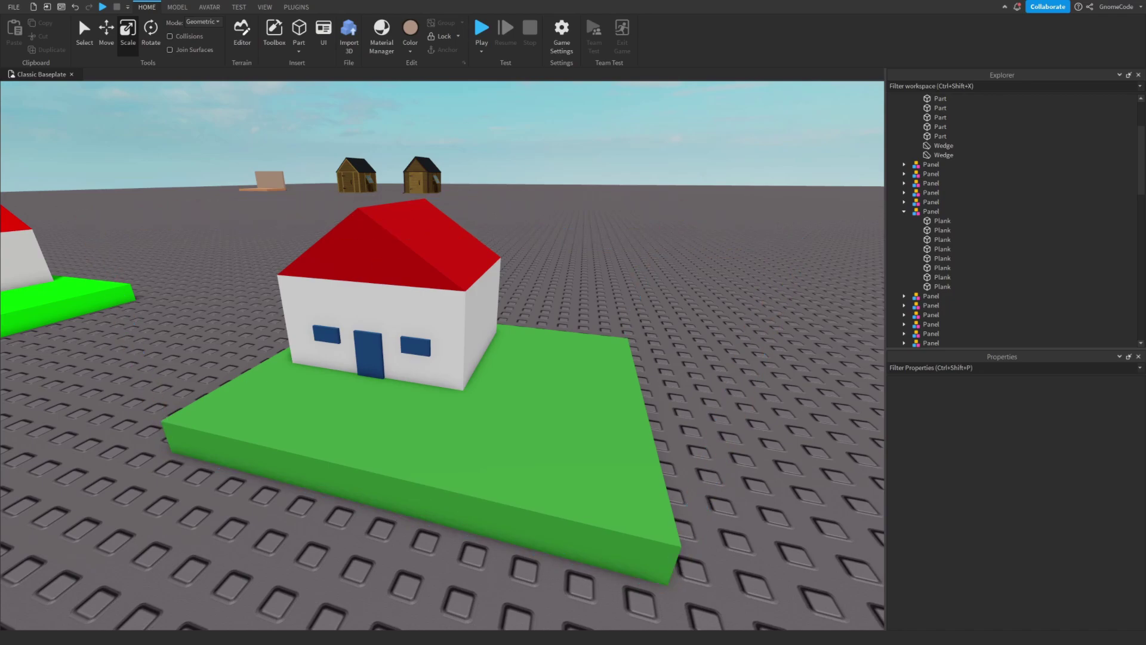
scroll(390, 415, down, 3)
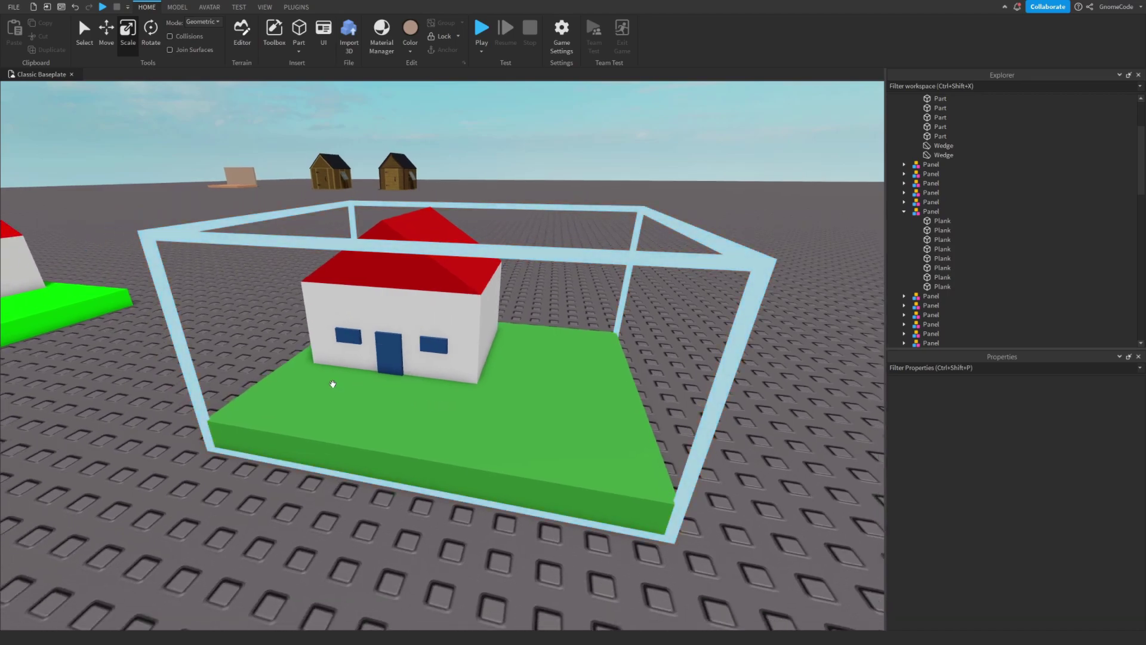
right_drag(384, 389, 335, 399)
key(a)
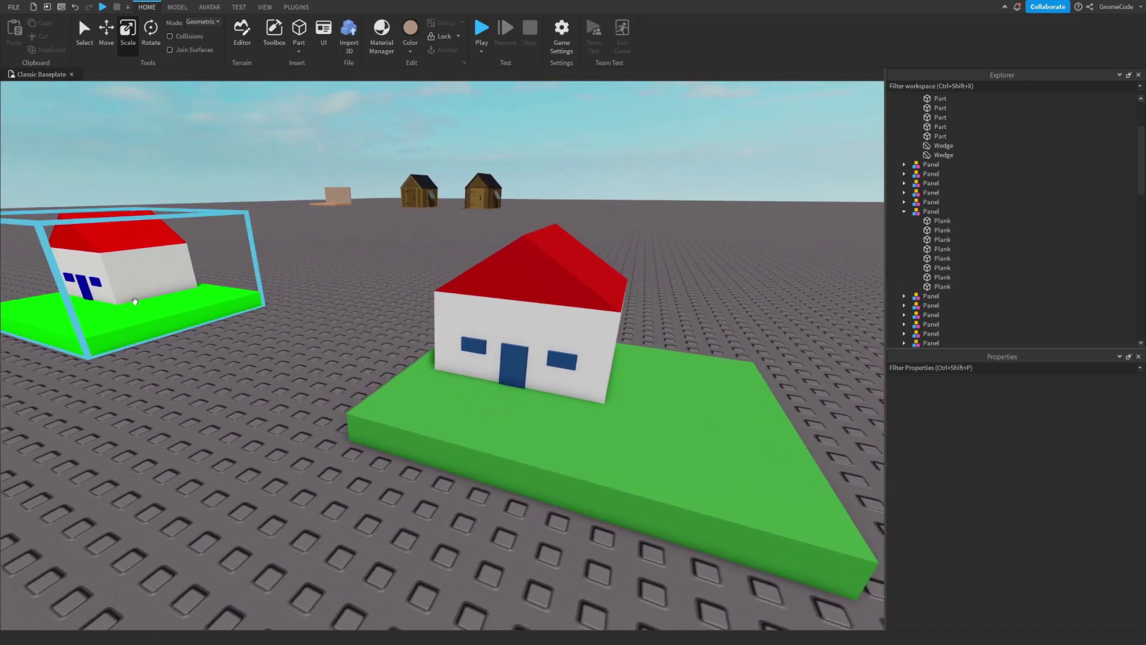
key(d)
right_drag(227, 364, 343, 393)
key(a)
key(s)
key(w)
scroll(343, 391, down, 2)
scroll(332, 384, up, 3)
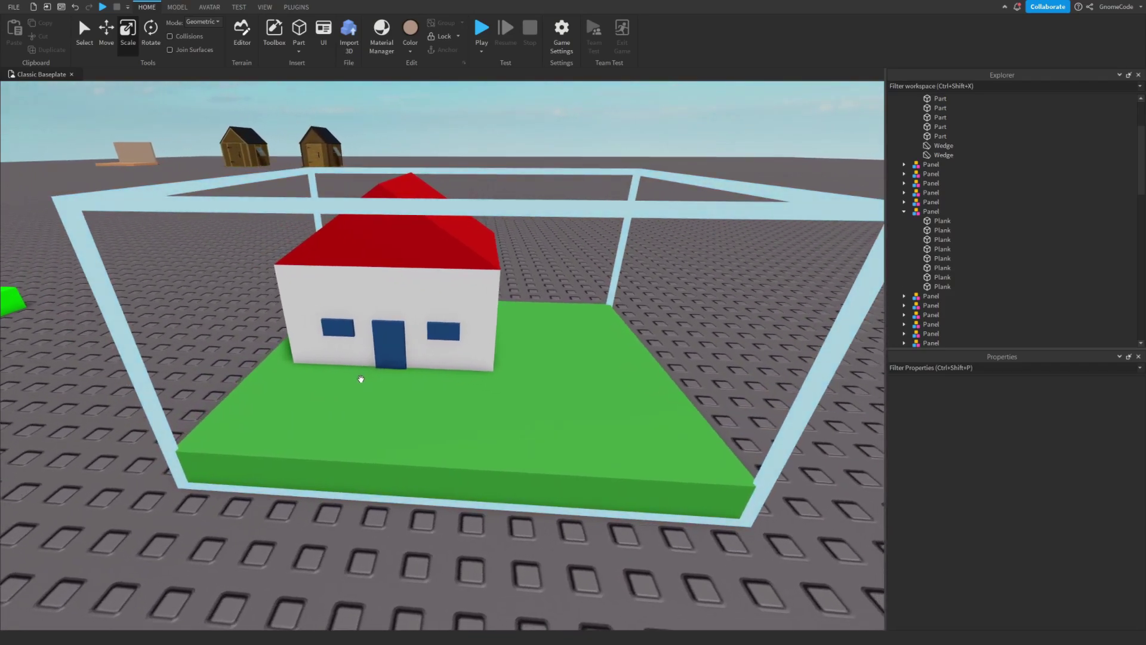
Step: Inspect the colors of the house with the dark green lawn and the house on the brown base
key(d)
key(s)
key(w)
right_drag(361, 380, 361, 379)
scroll(360, 378, down, 3)
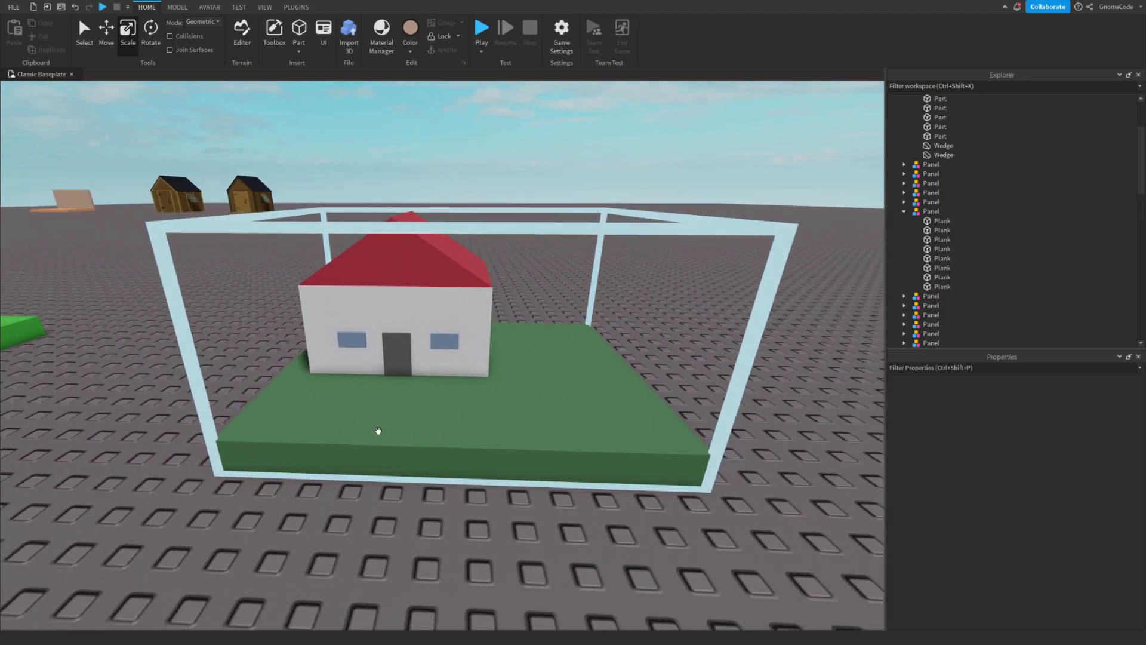
scroll(359, 388, down, 2)
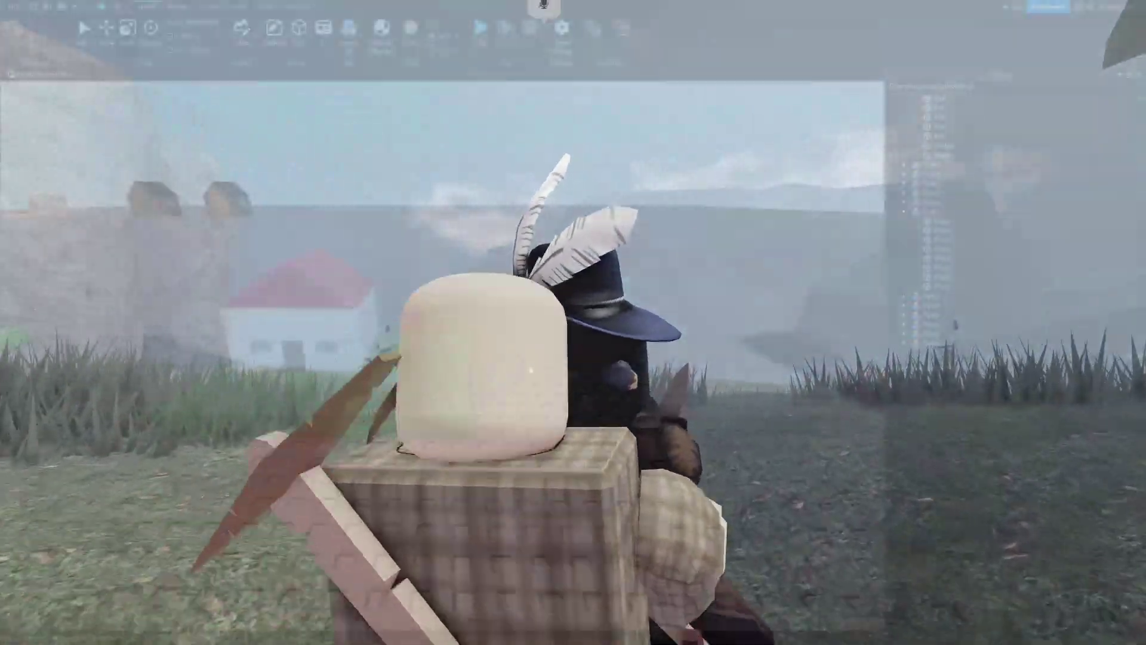
key(d)
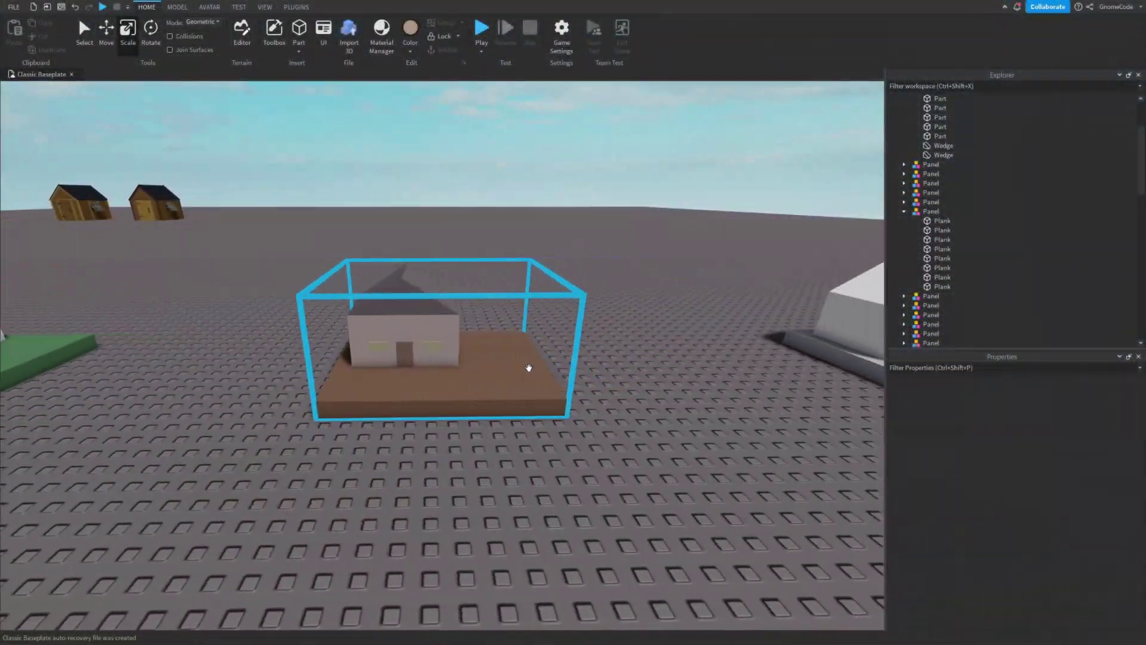
scroll(627, 358, up, 2)
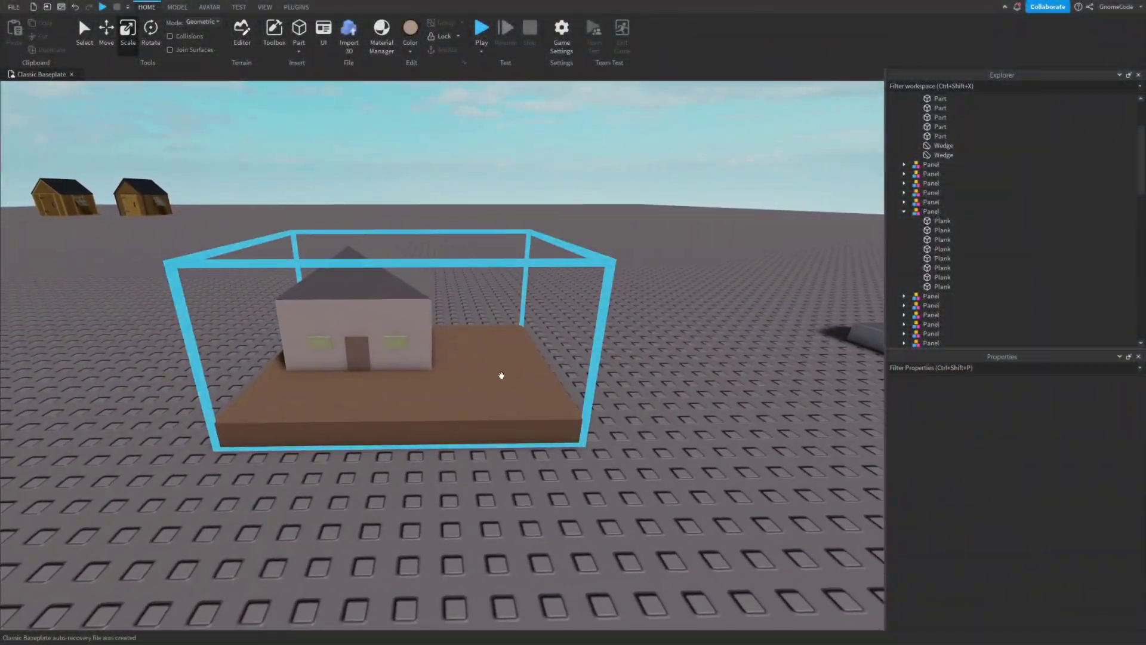
Step: Go to the white house on the light grey base and examine its colors
right_drag(501, 377, 539, 390)
key(d)
key(w)
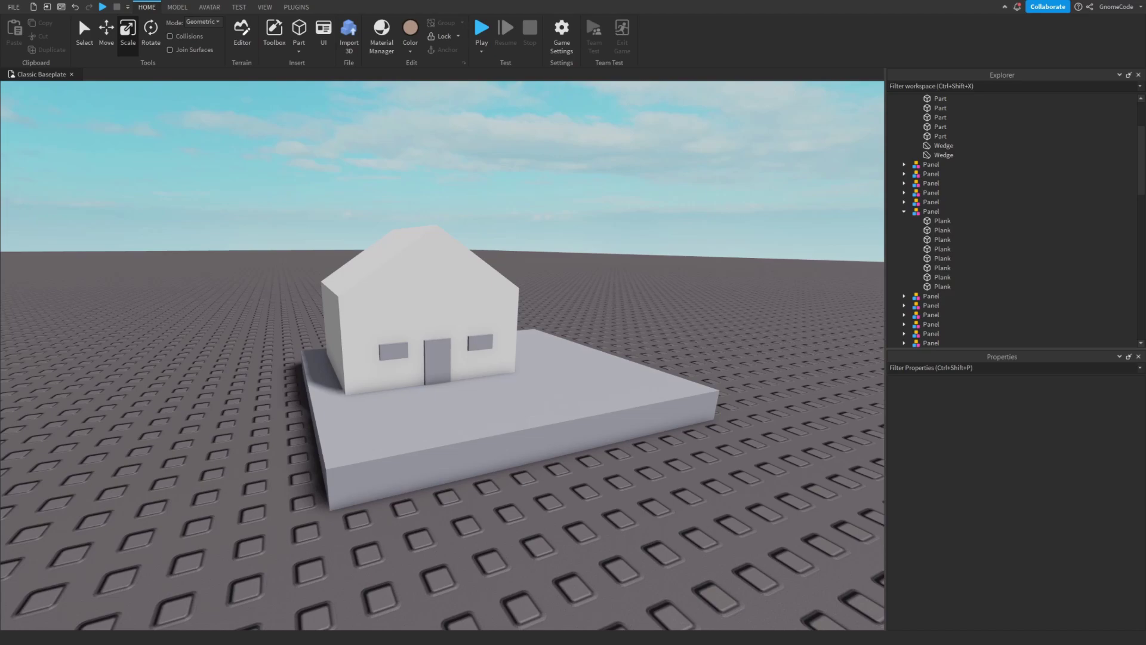
Step: Compare the color palettes of all five houses in the row from a distance
right_drag(192, 440, 192, 441)
key(a)
key(s)
right_drag(345, 430, 319, 431)
key(s)
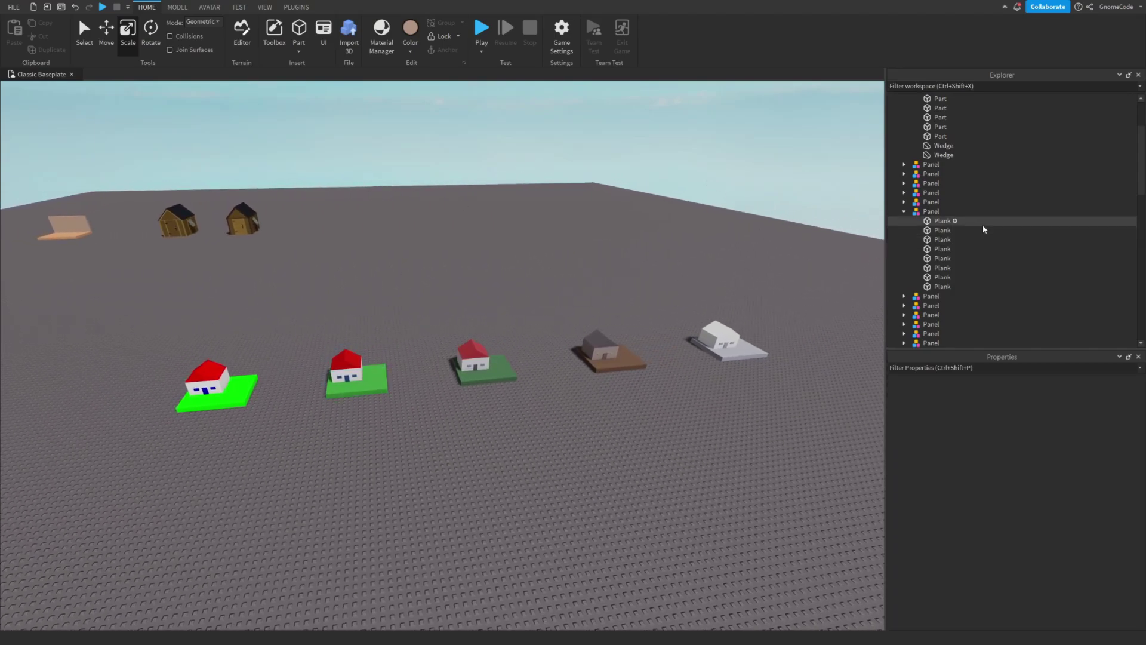
Step: Collapse the Workspace tree and open the properties of the Lighting service
scroll(984, 229, up, 10)
click(893, 98)
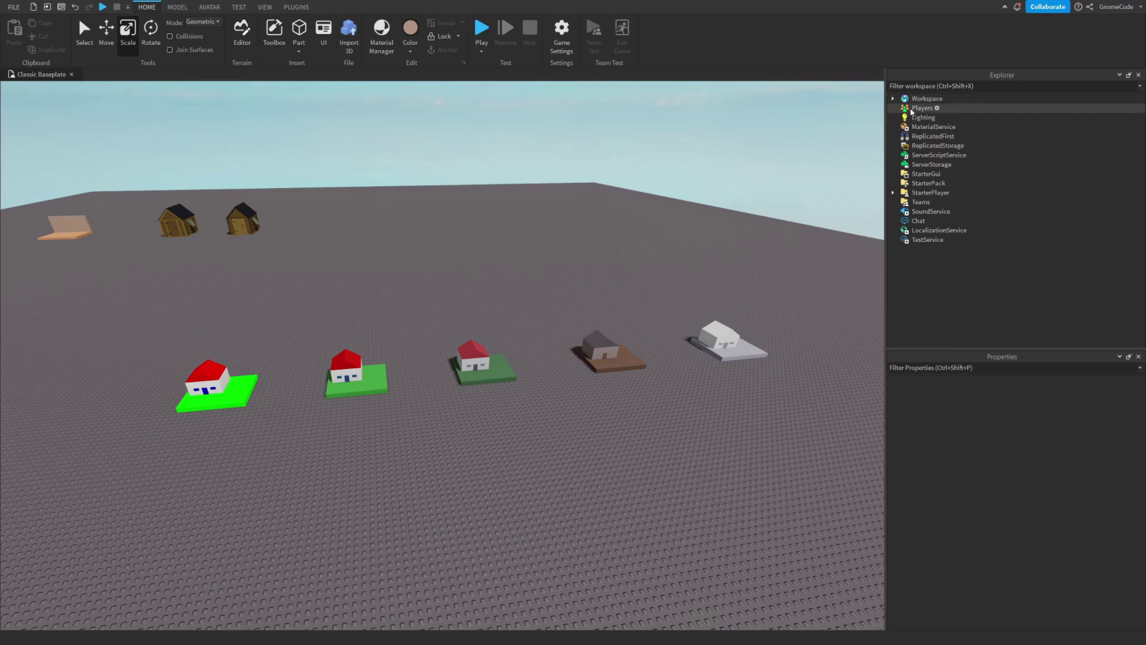
click(914, 117)
scroll(691, 333, up, 5)
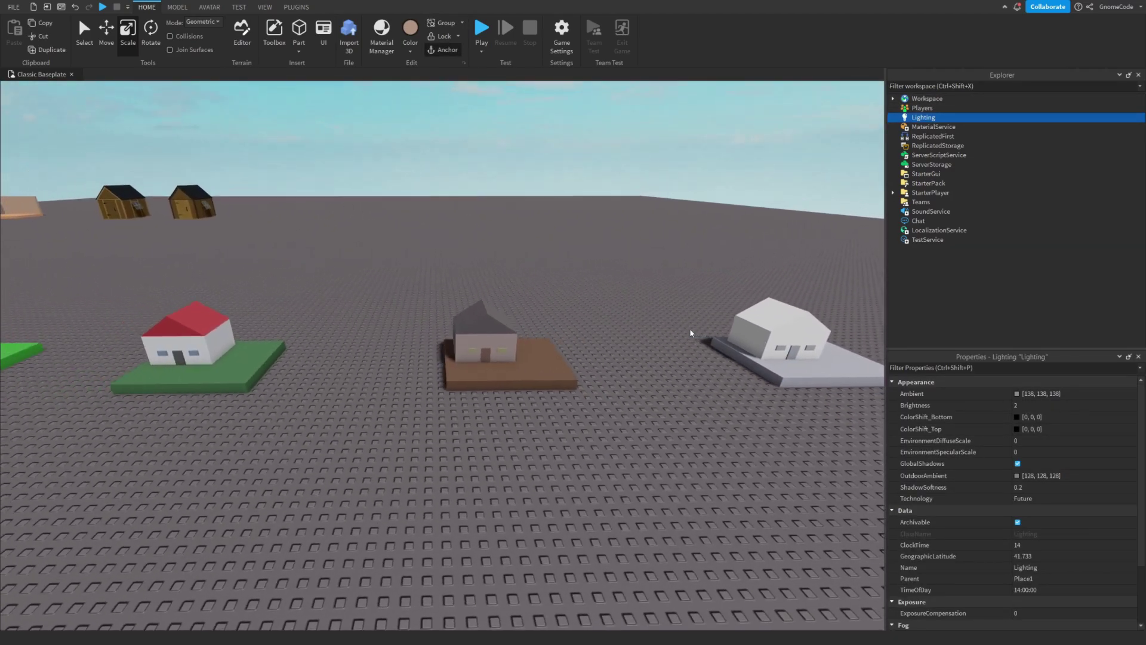
Step: Examine the row of houses under the foggy atmosphere and reddish color correction, up close and from a distance
key(a)
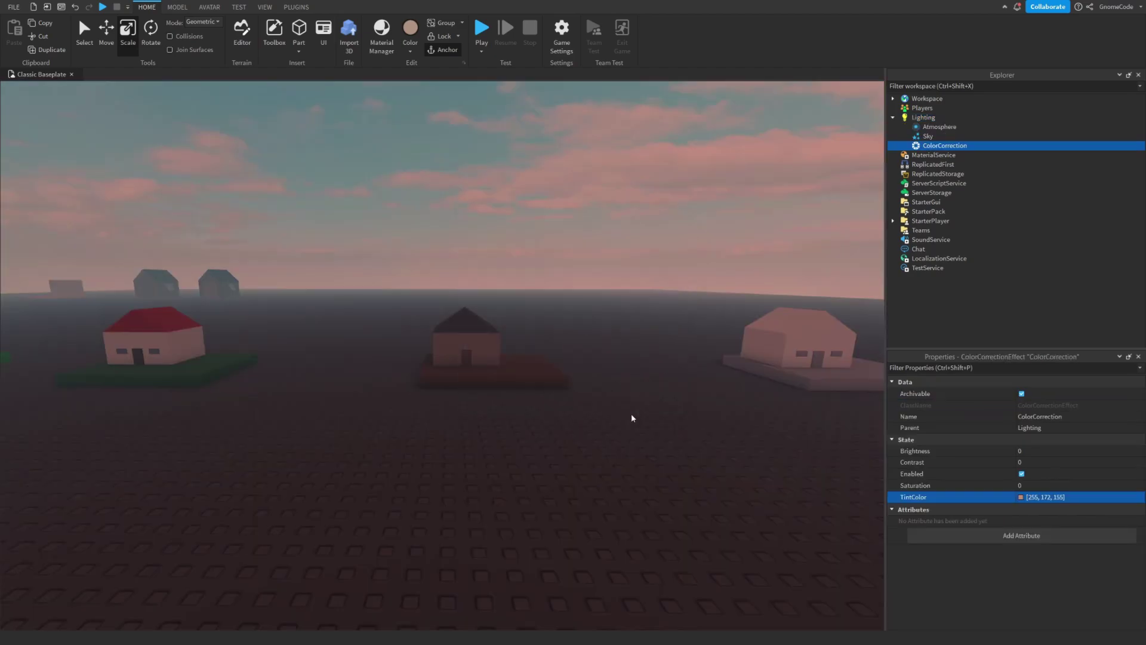
key(s)
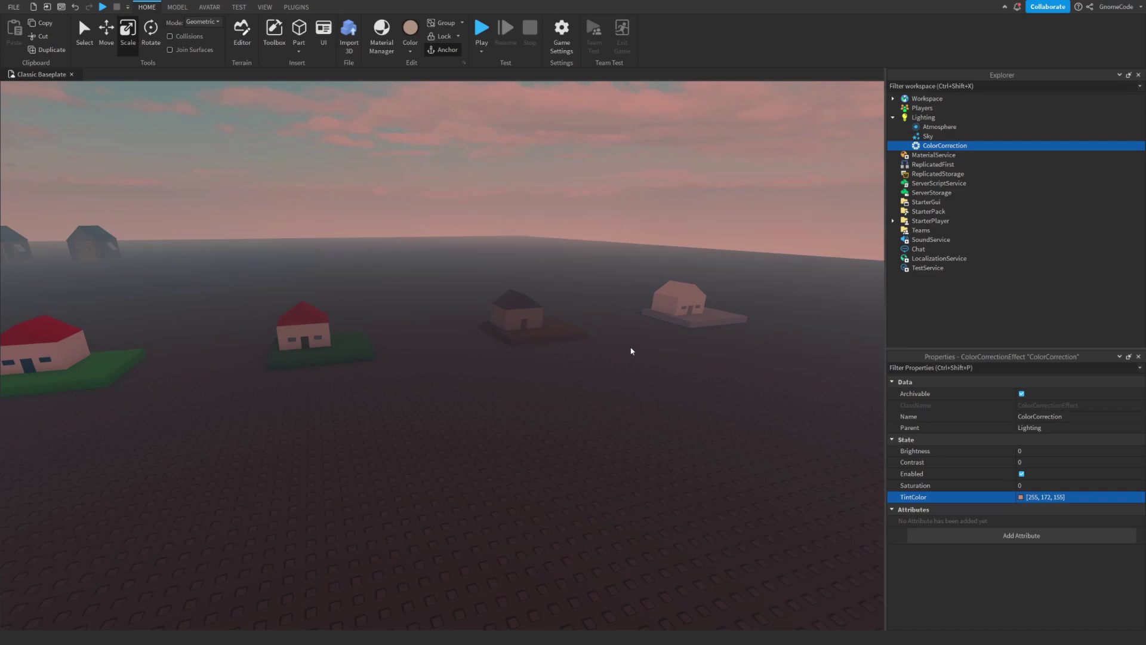
scroll(604, 388, down, 10)
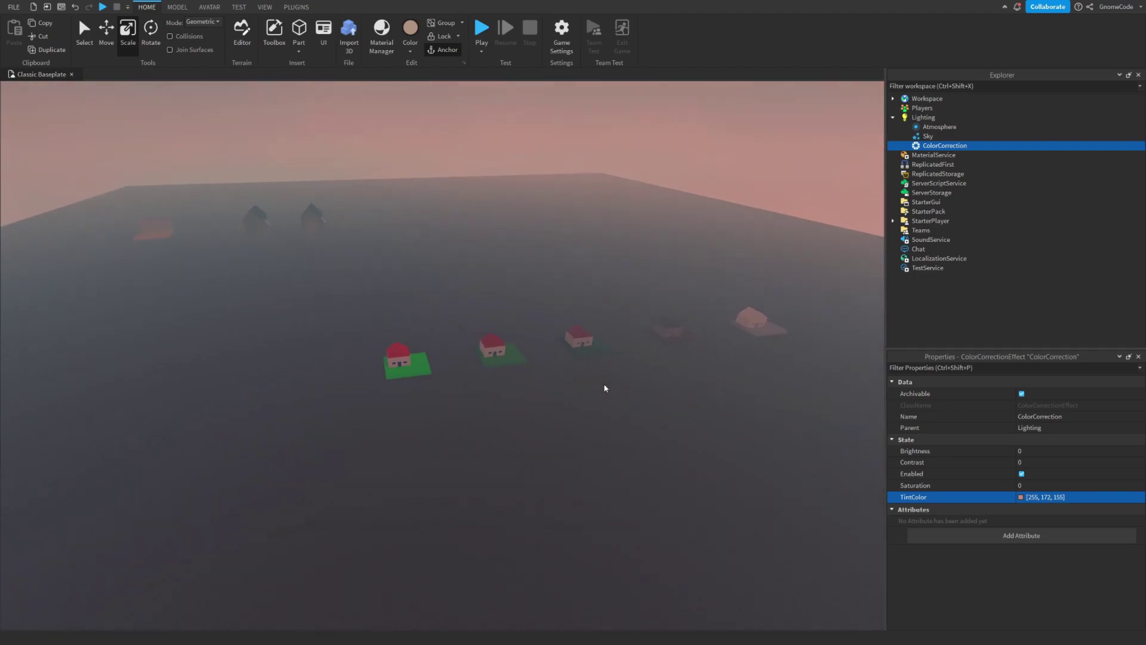